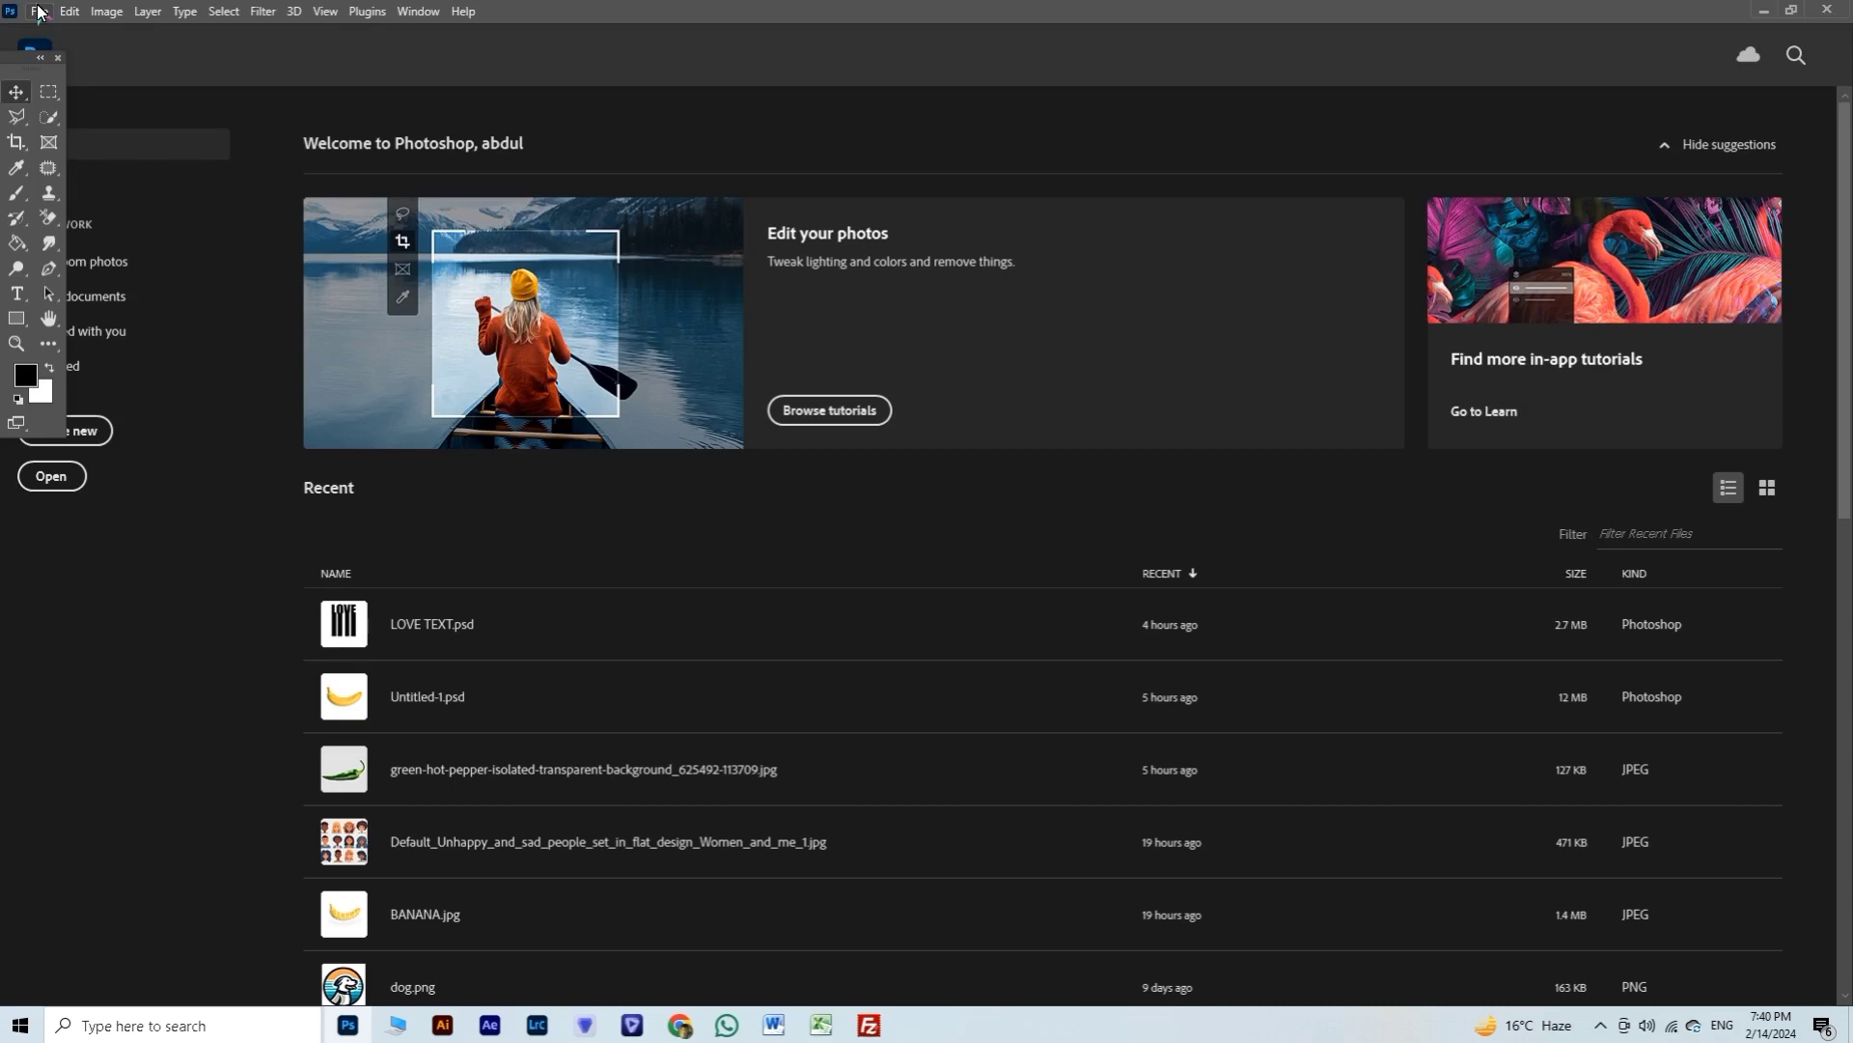
Step: Create a new 3500 × 3500 px document with a white background
left_click(39, 11)
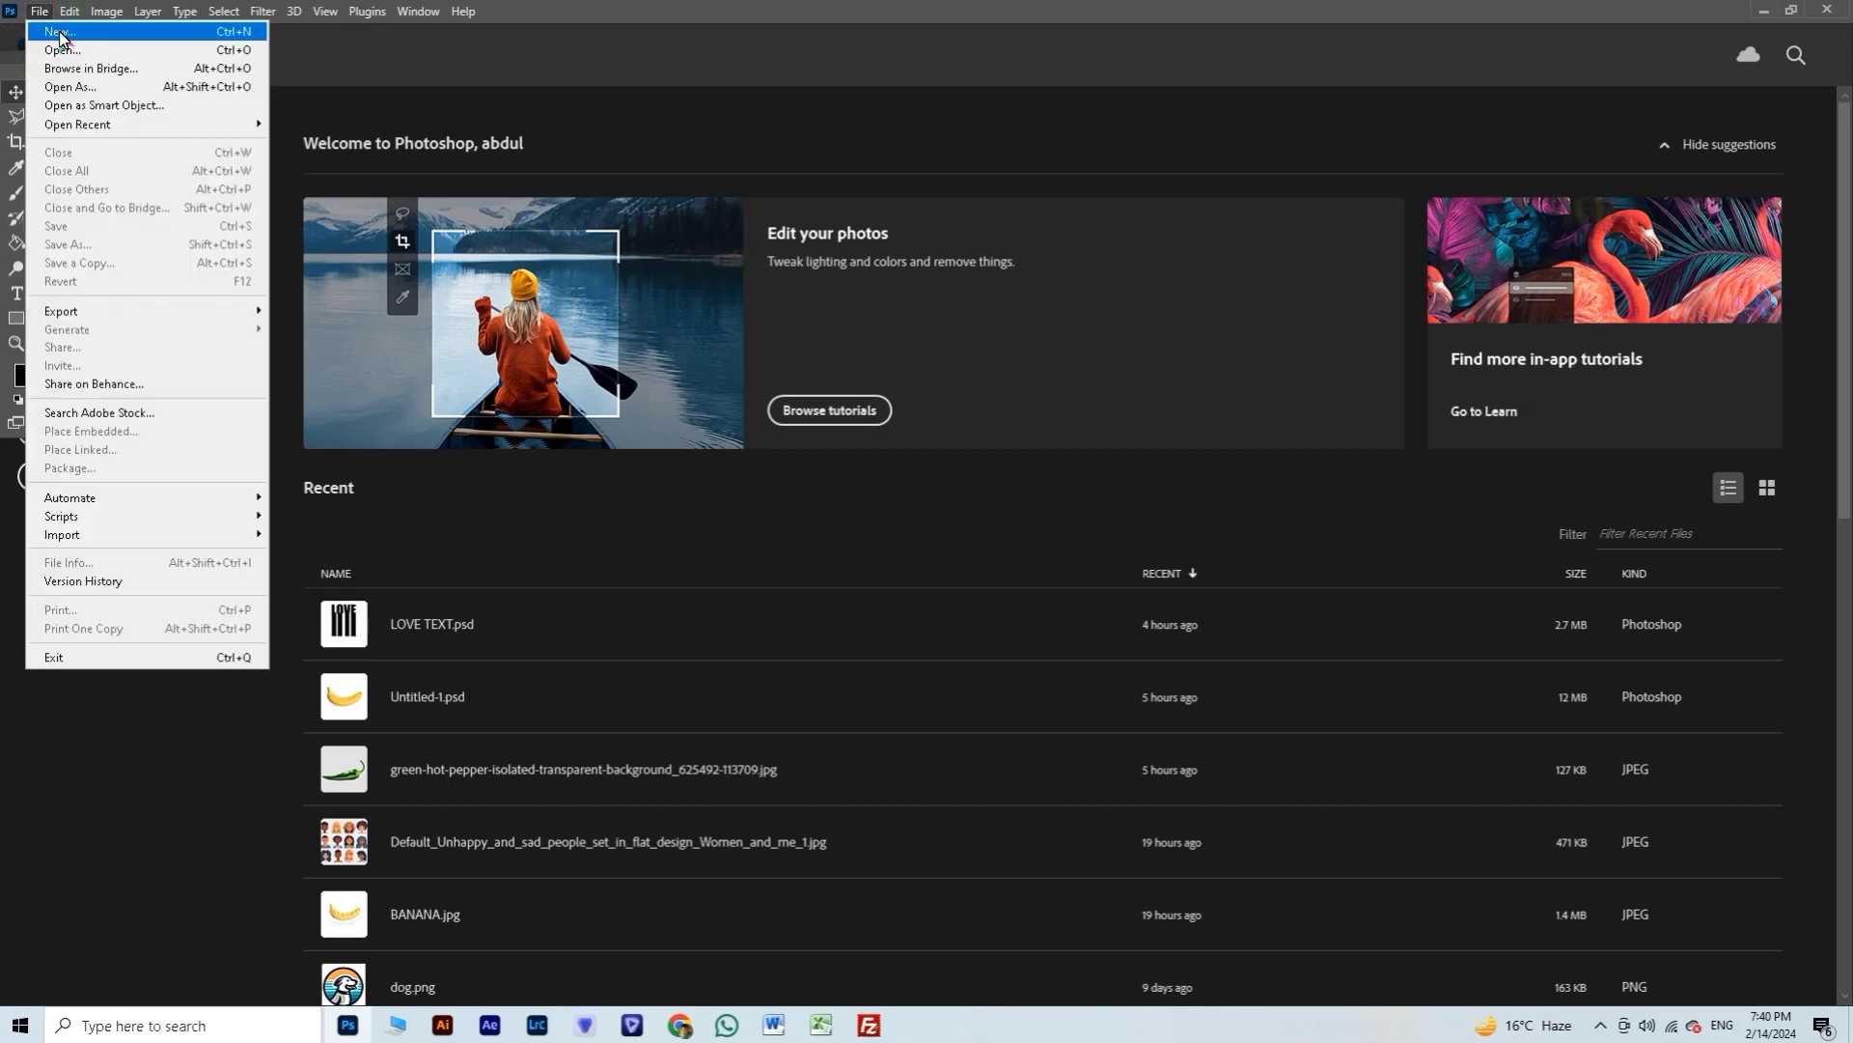
left_click(60, 34)
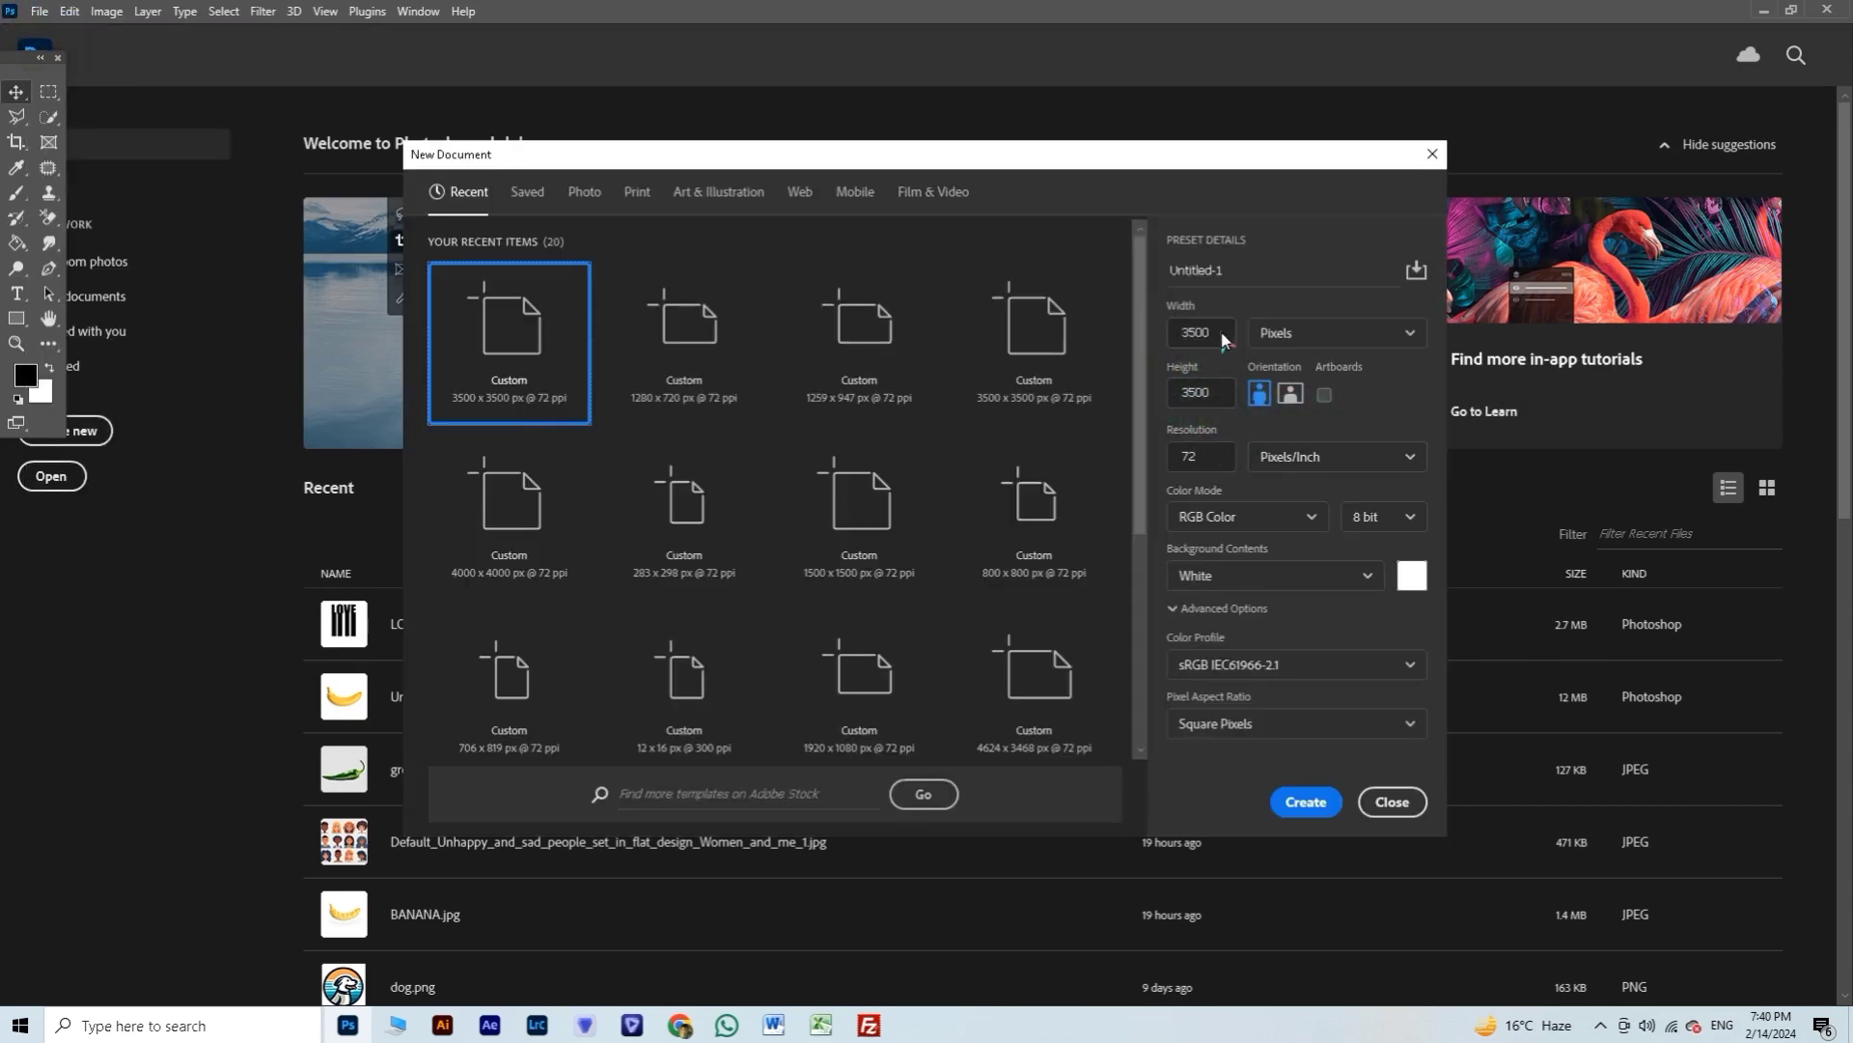
left_click(1194, 343)
left_click(1190, 394)
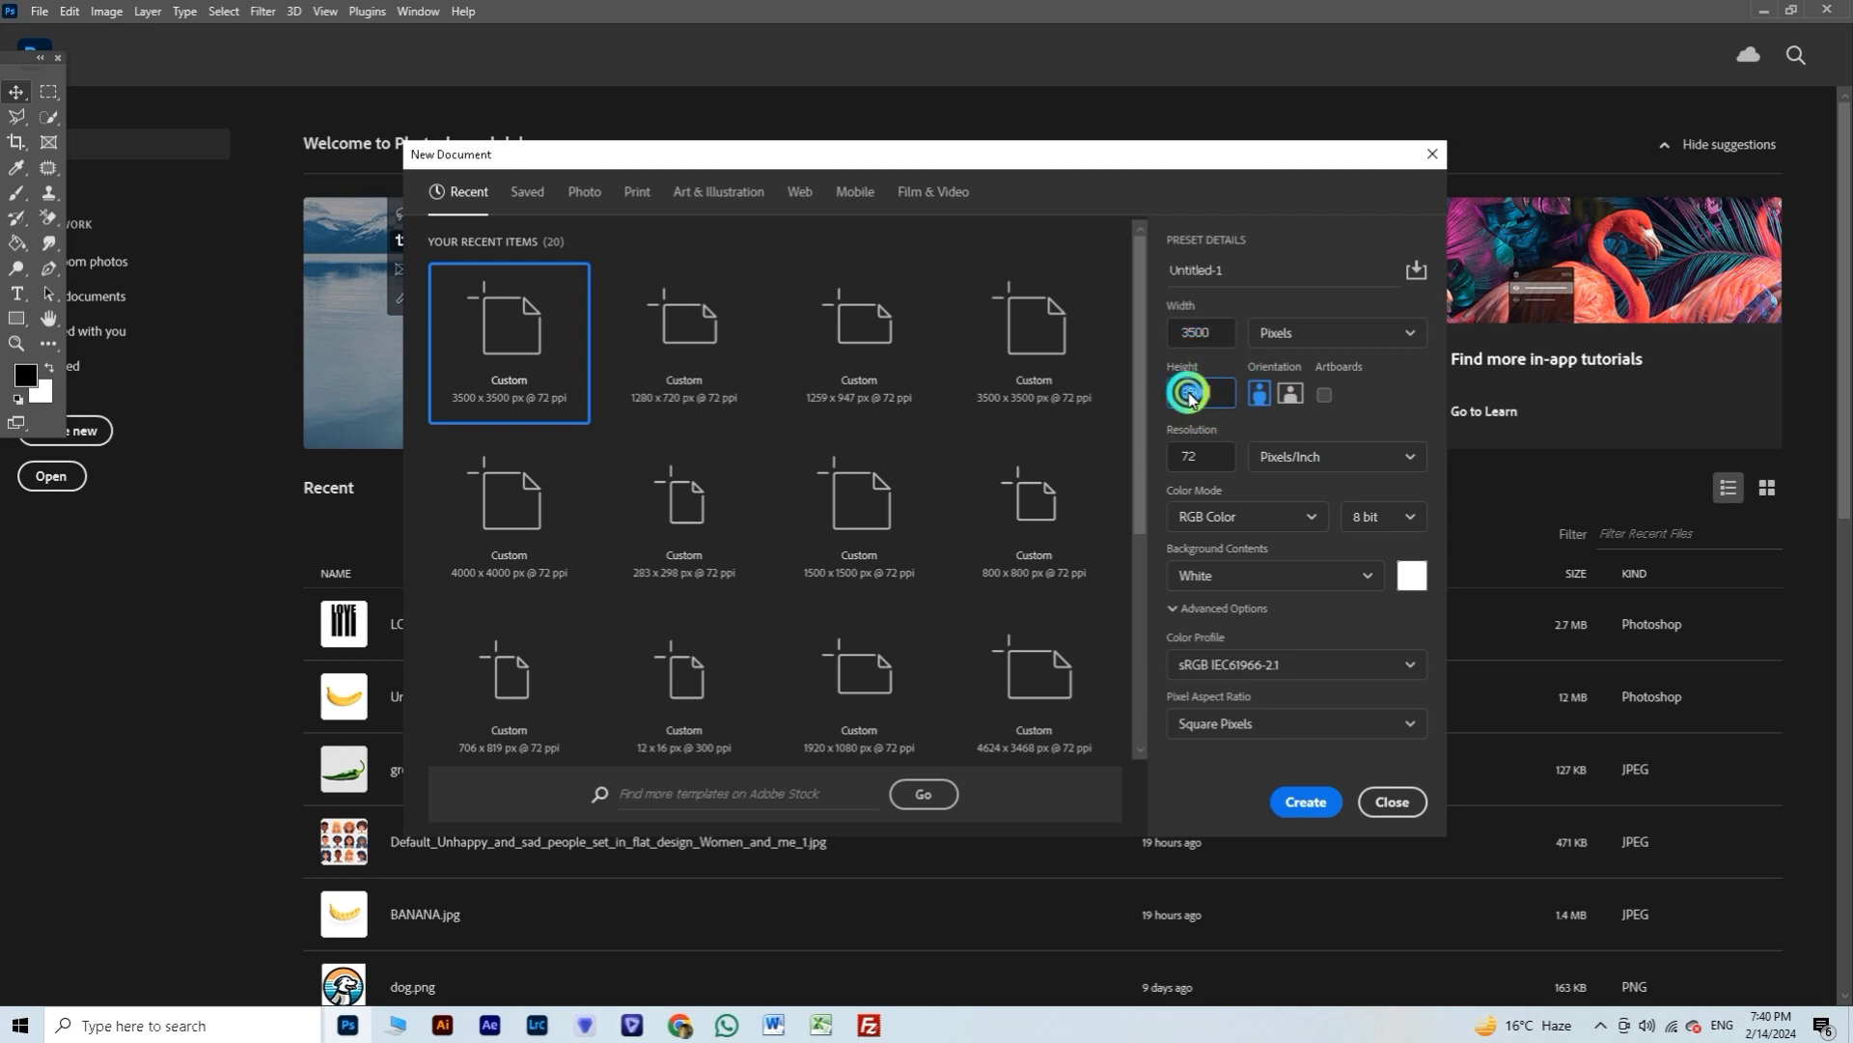
double_click(1222, 393)
left_click(1298, 801)
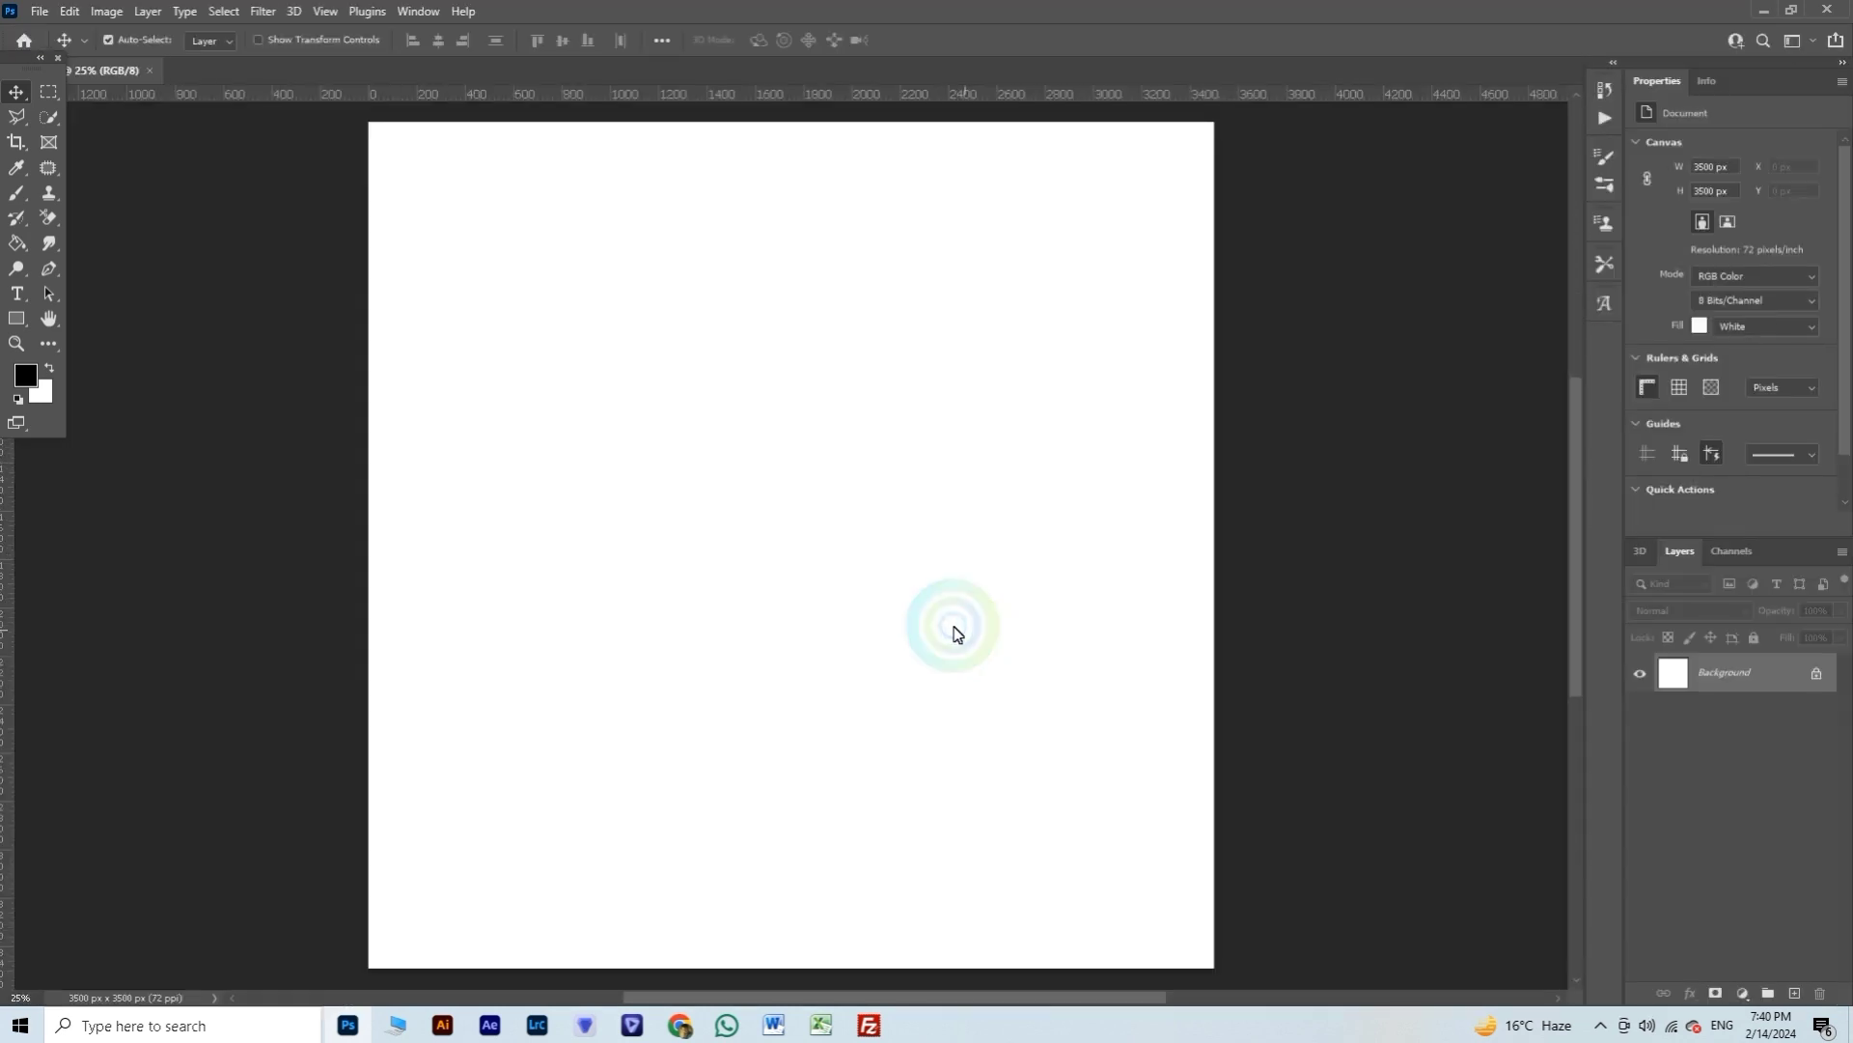
Step: Type the word LOVE on the canvas with the Type tool and commit it
left_click(17, 294)
left_click(579, 399)
left_click(645, 506)
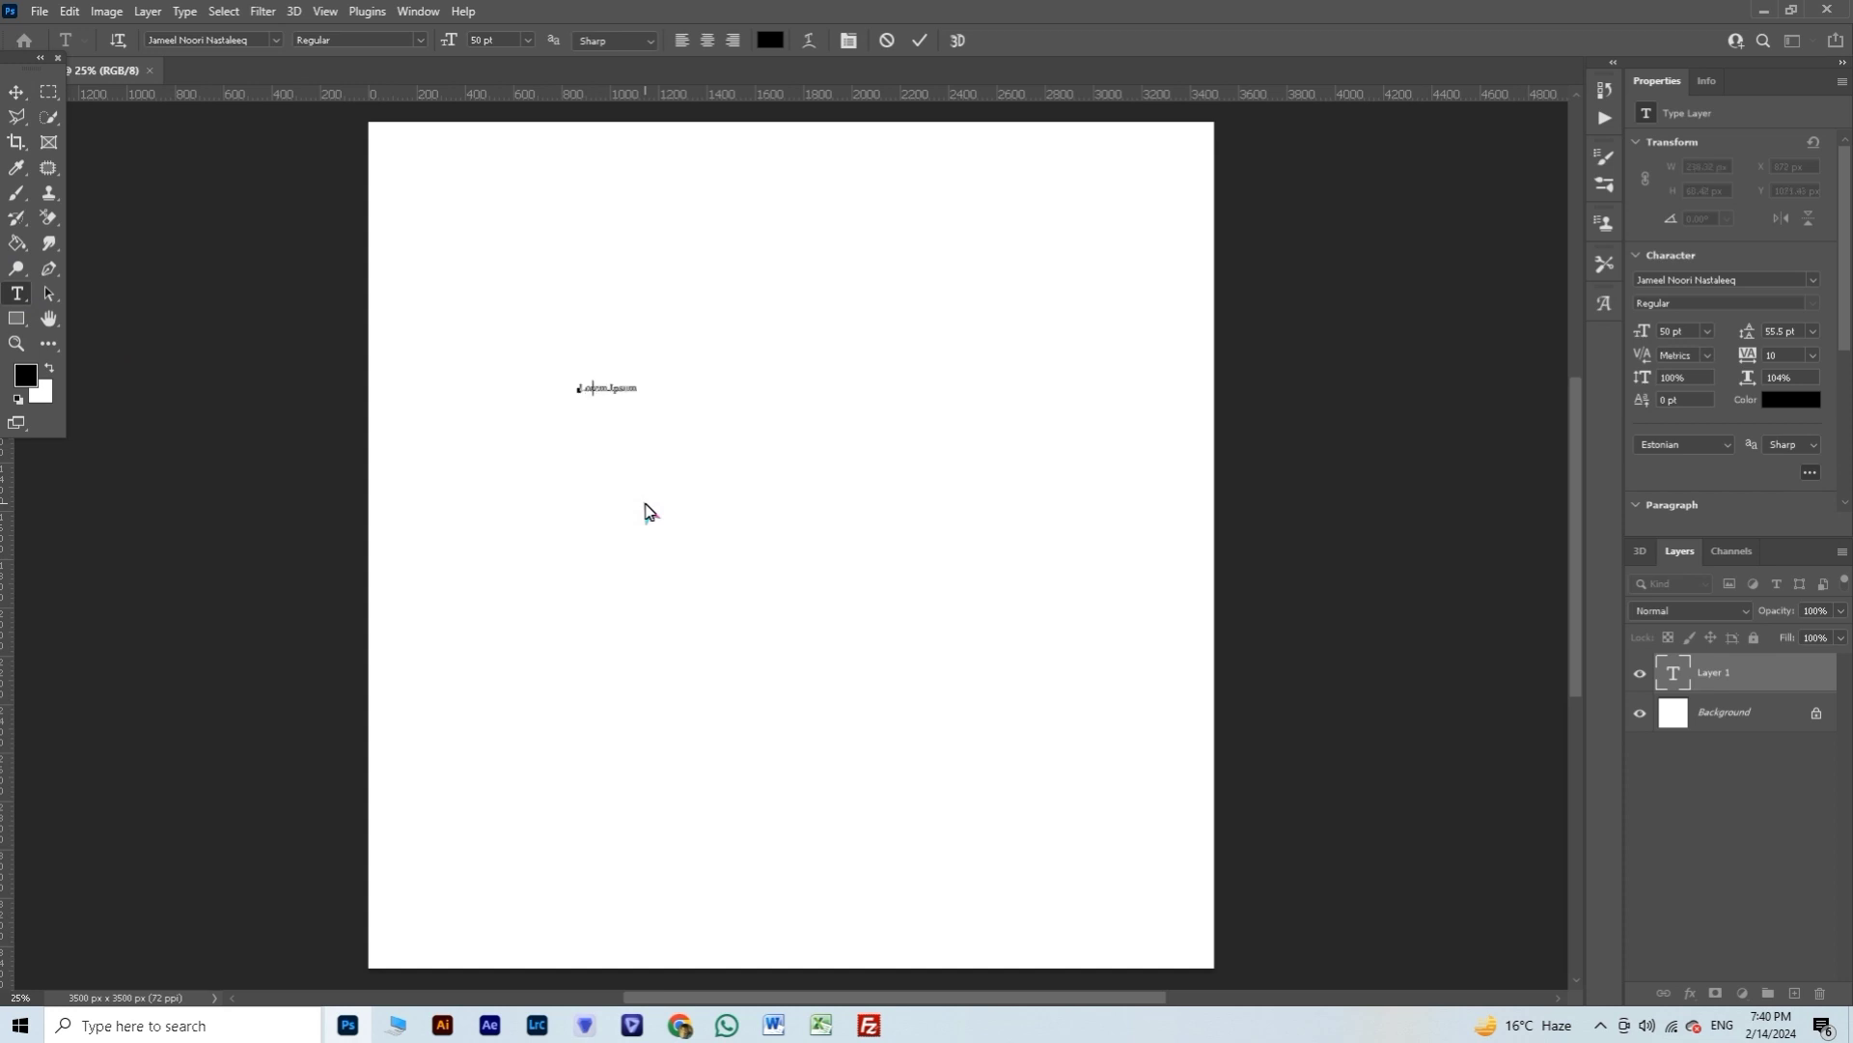
left_click(13, 94)
Step: Scale LOVE up with Free Transform and move it to the canvas centre
left_click(426, 326)
key("ctrl+t")
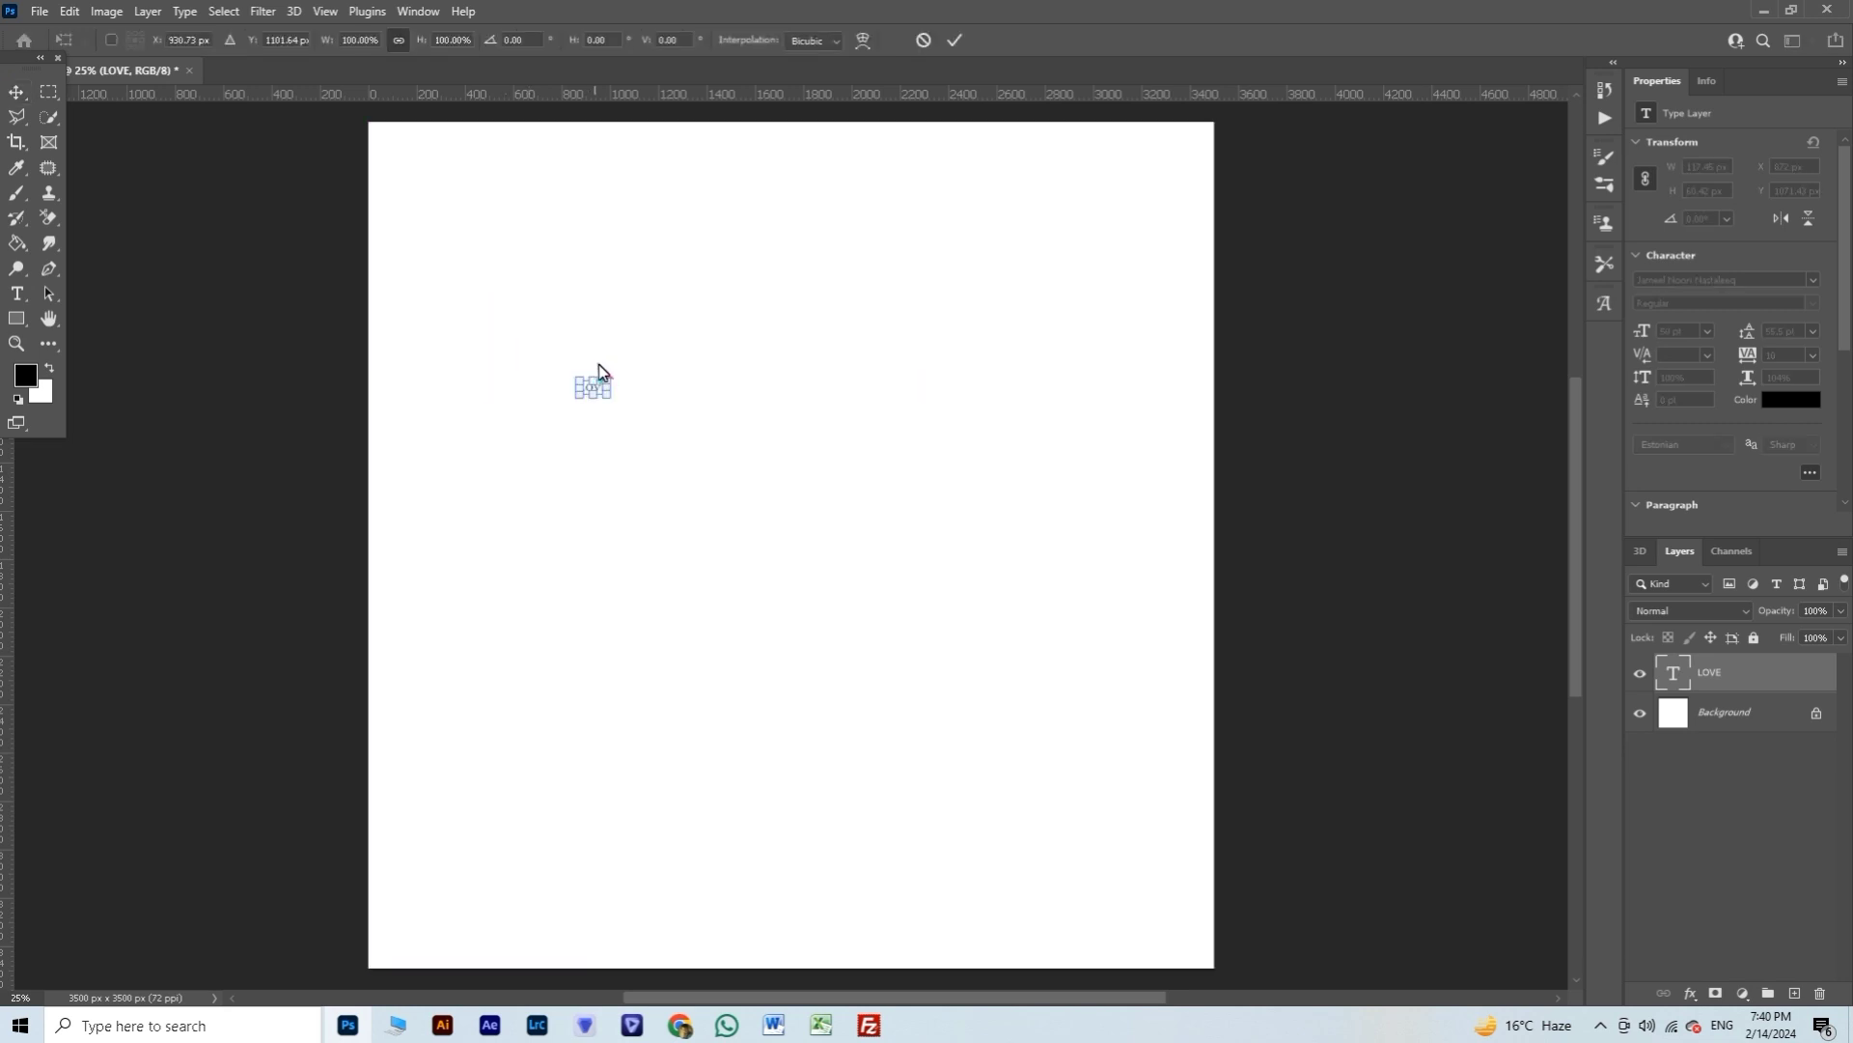
left_click_drag(606, 401, 910, 656)
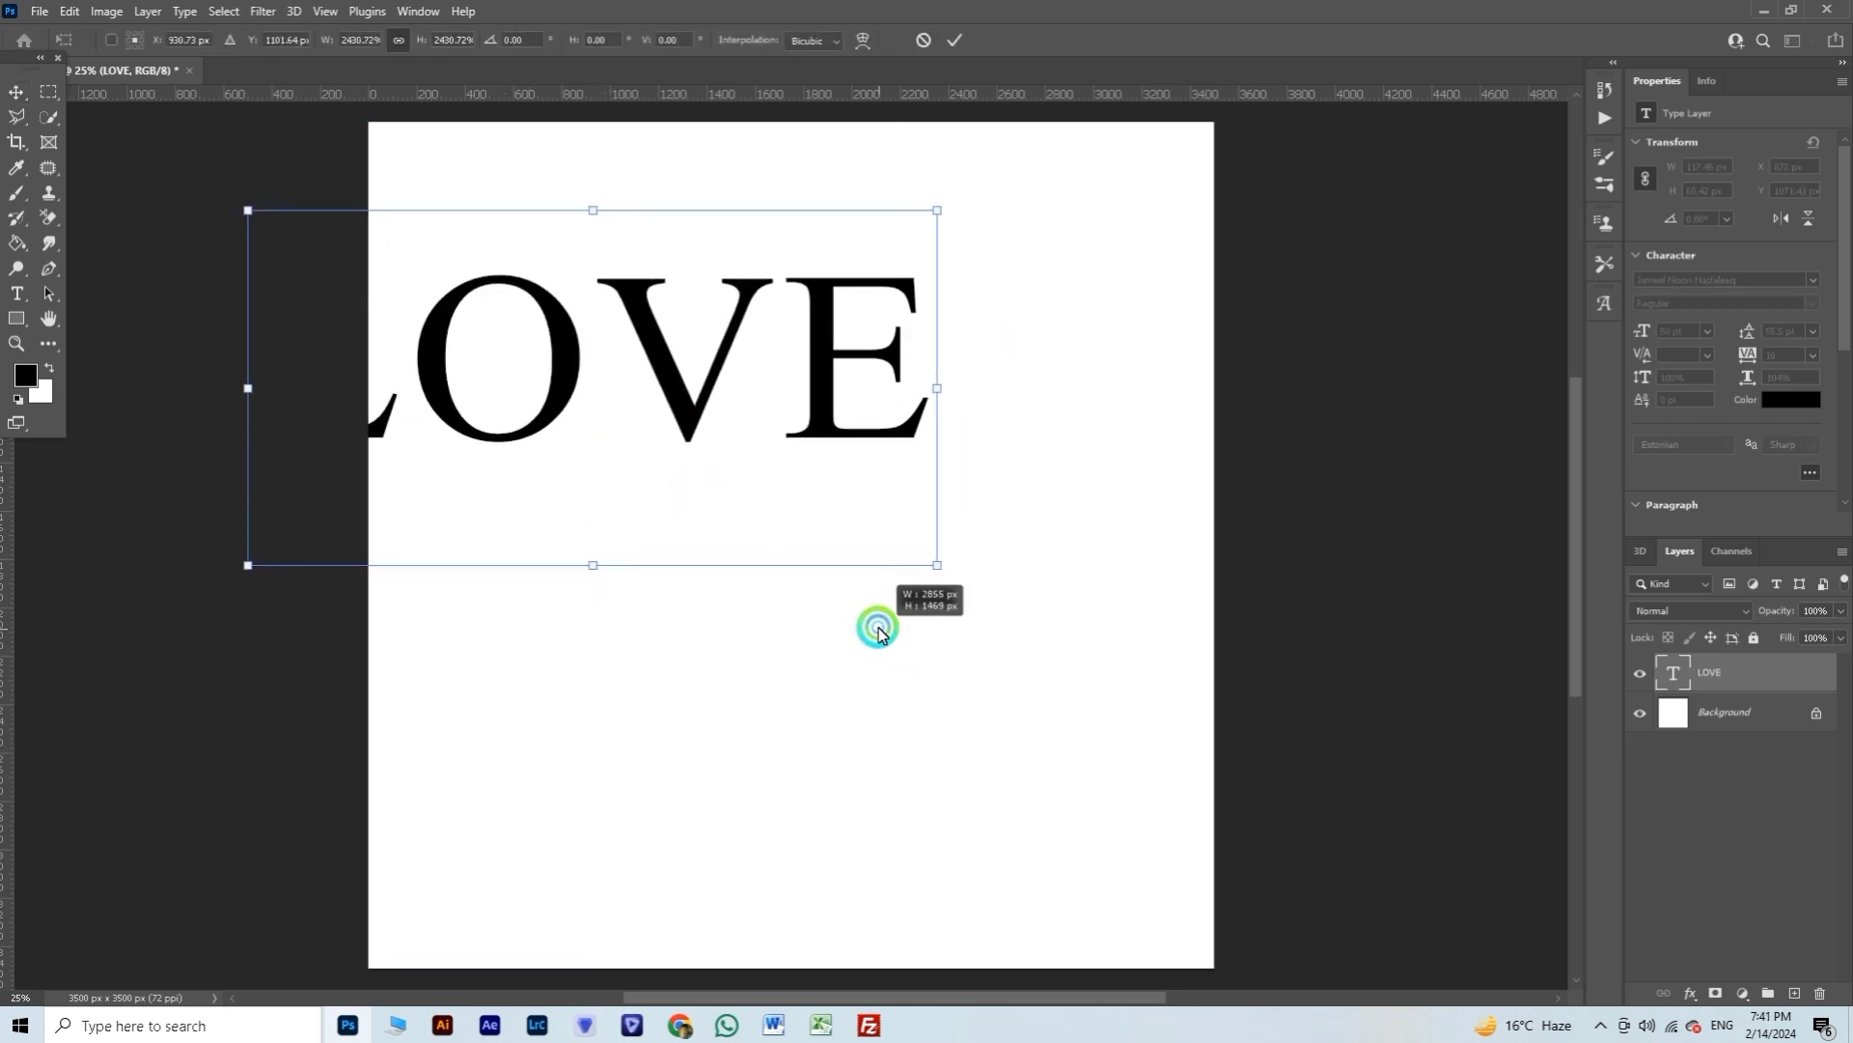
left_click_drag(909, 657, 874, 626)
left_click(12, 90)
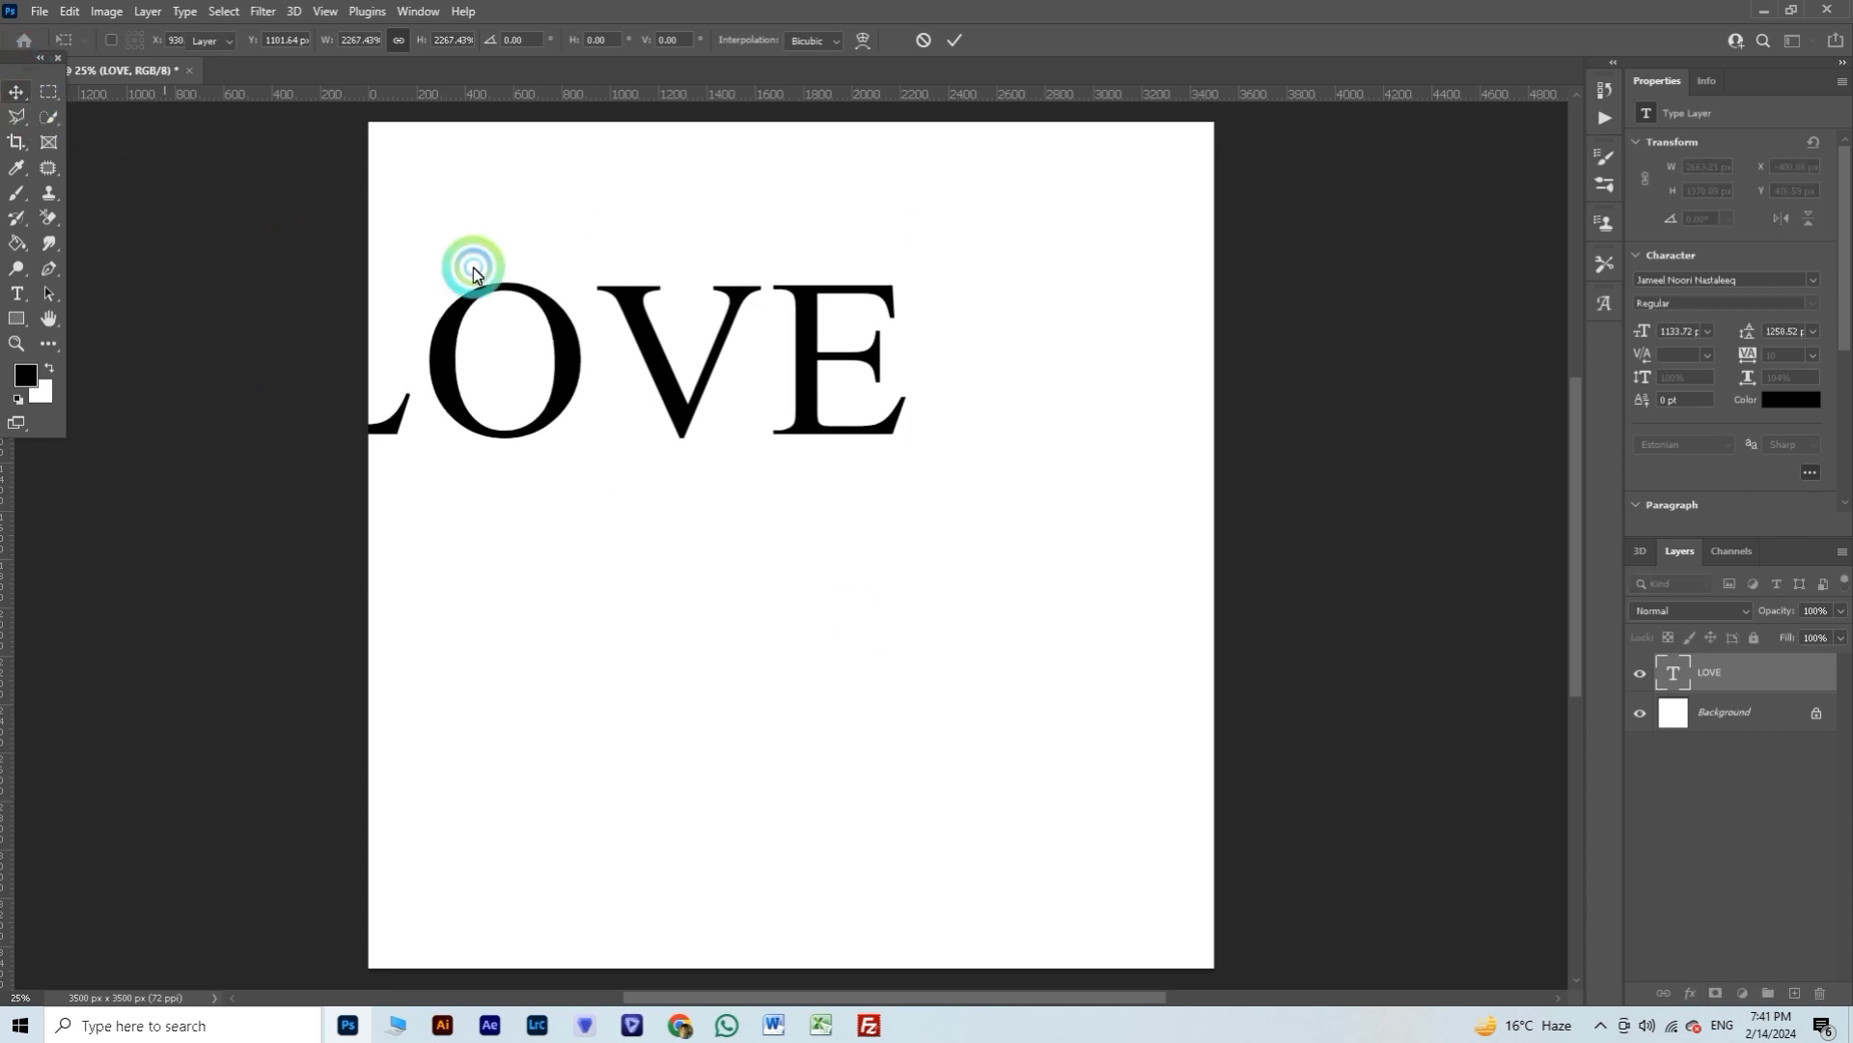
mouse_move(669, 405)
left_mouse_down()
mouse_move(815, 478)
mouse_move(846, 578)
left_mouse_up()
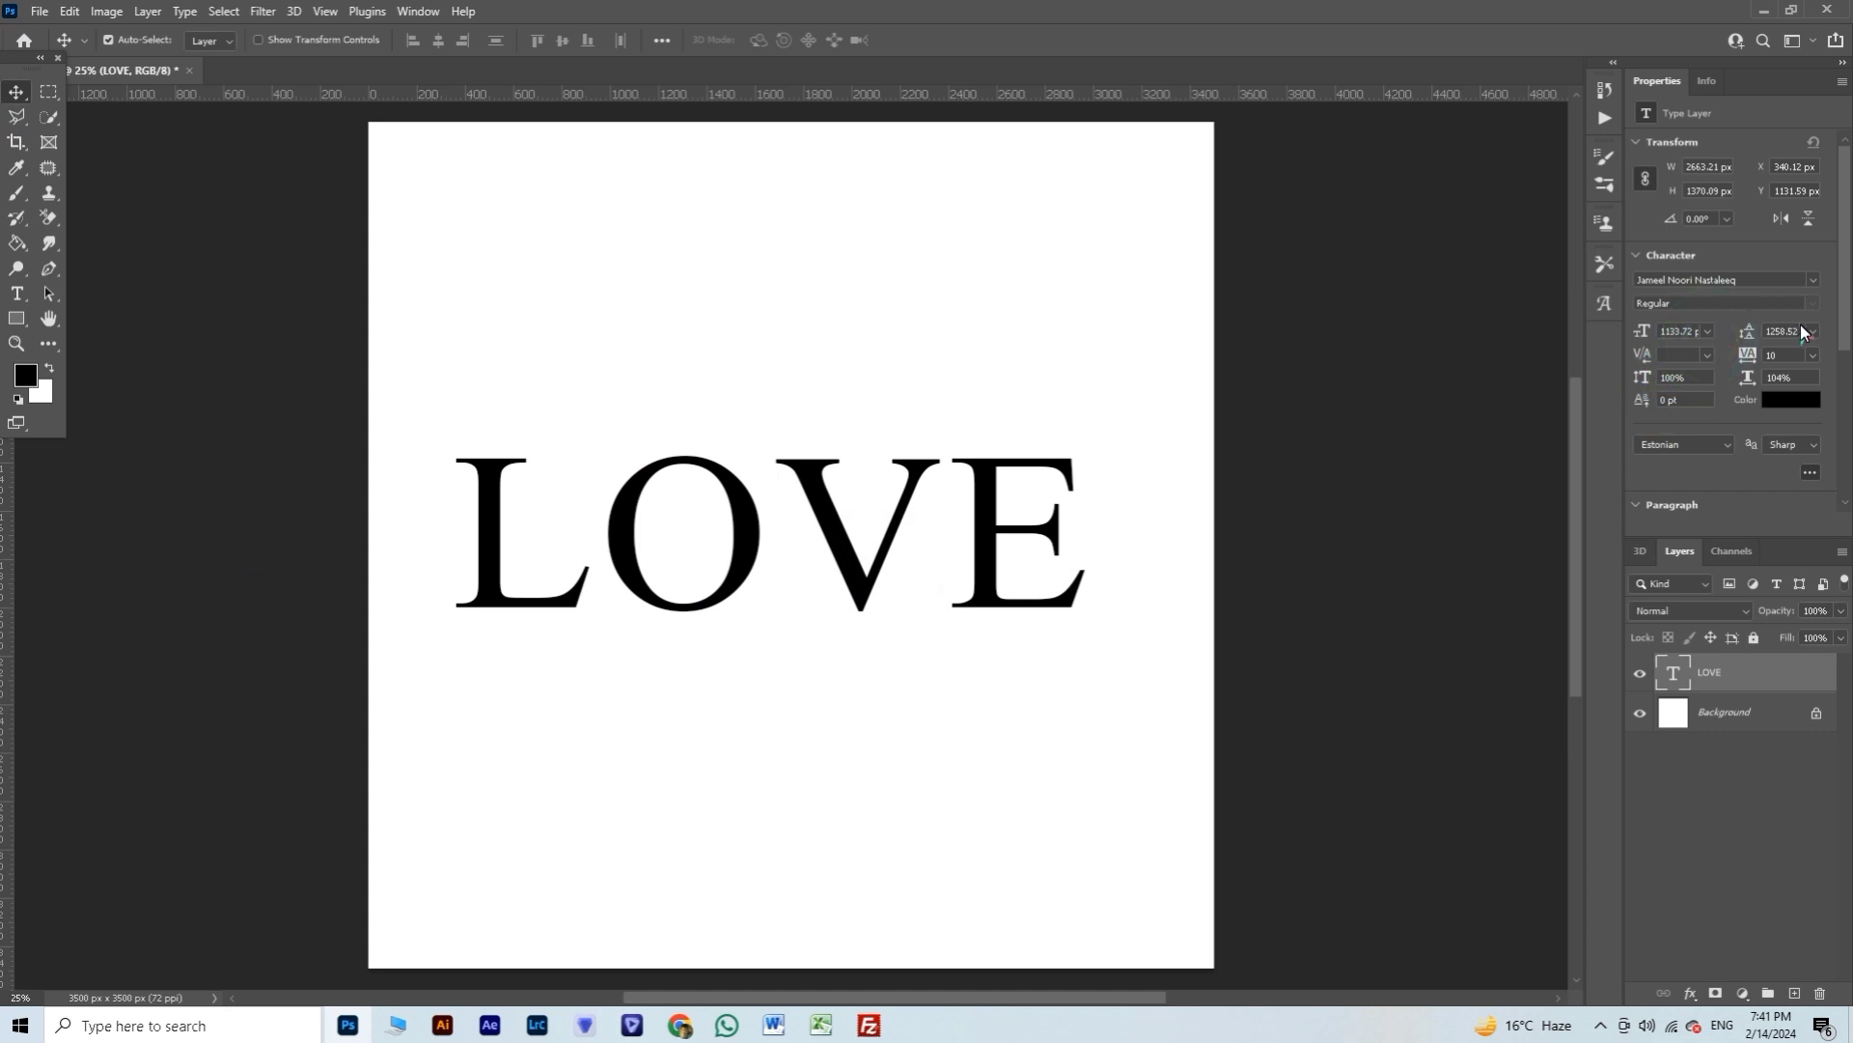
Step: Set LOVE in the Impact font and drag it up toward the top of the canvas
left_click(1813, 280)
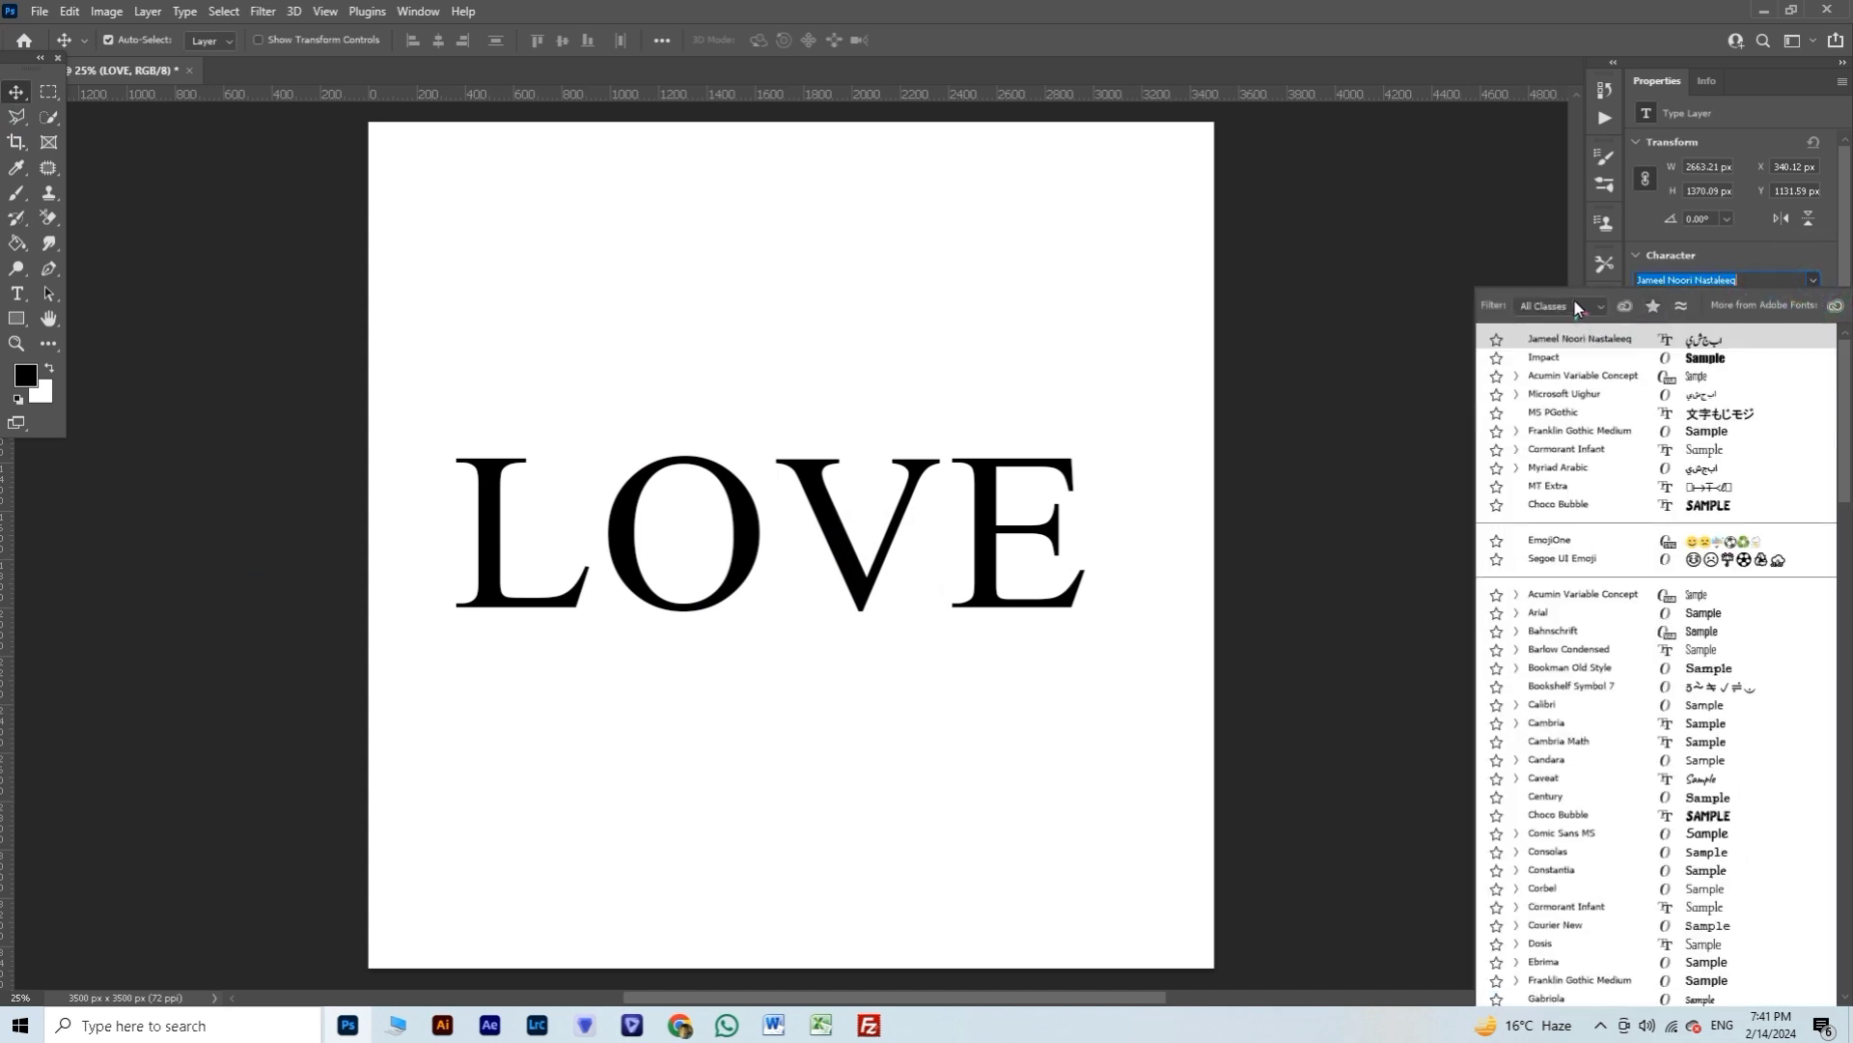
left_click(1574, 304)
left_click(1574, 304)
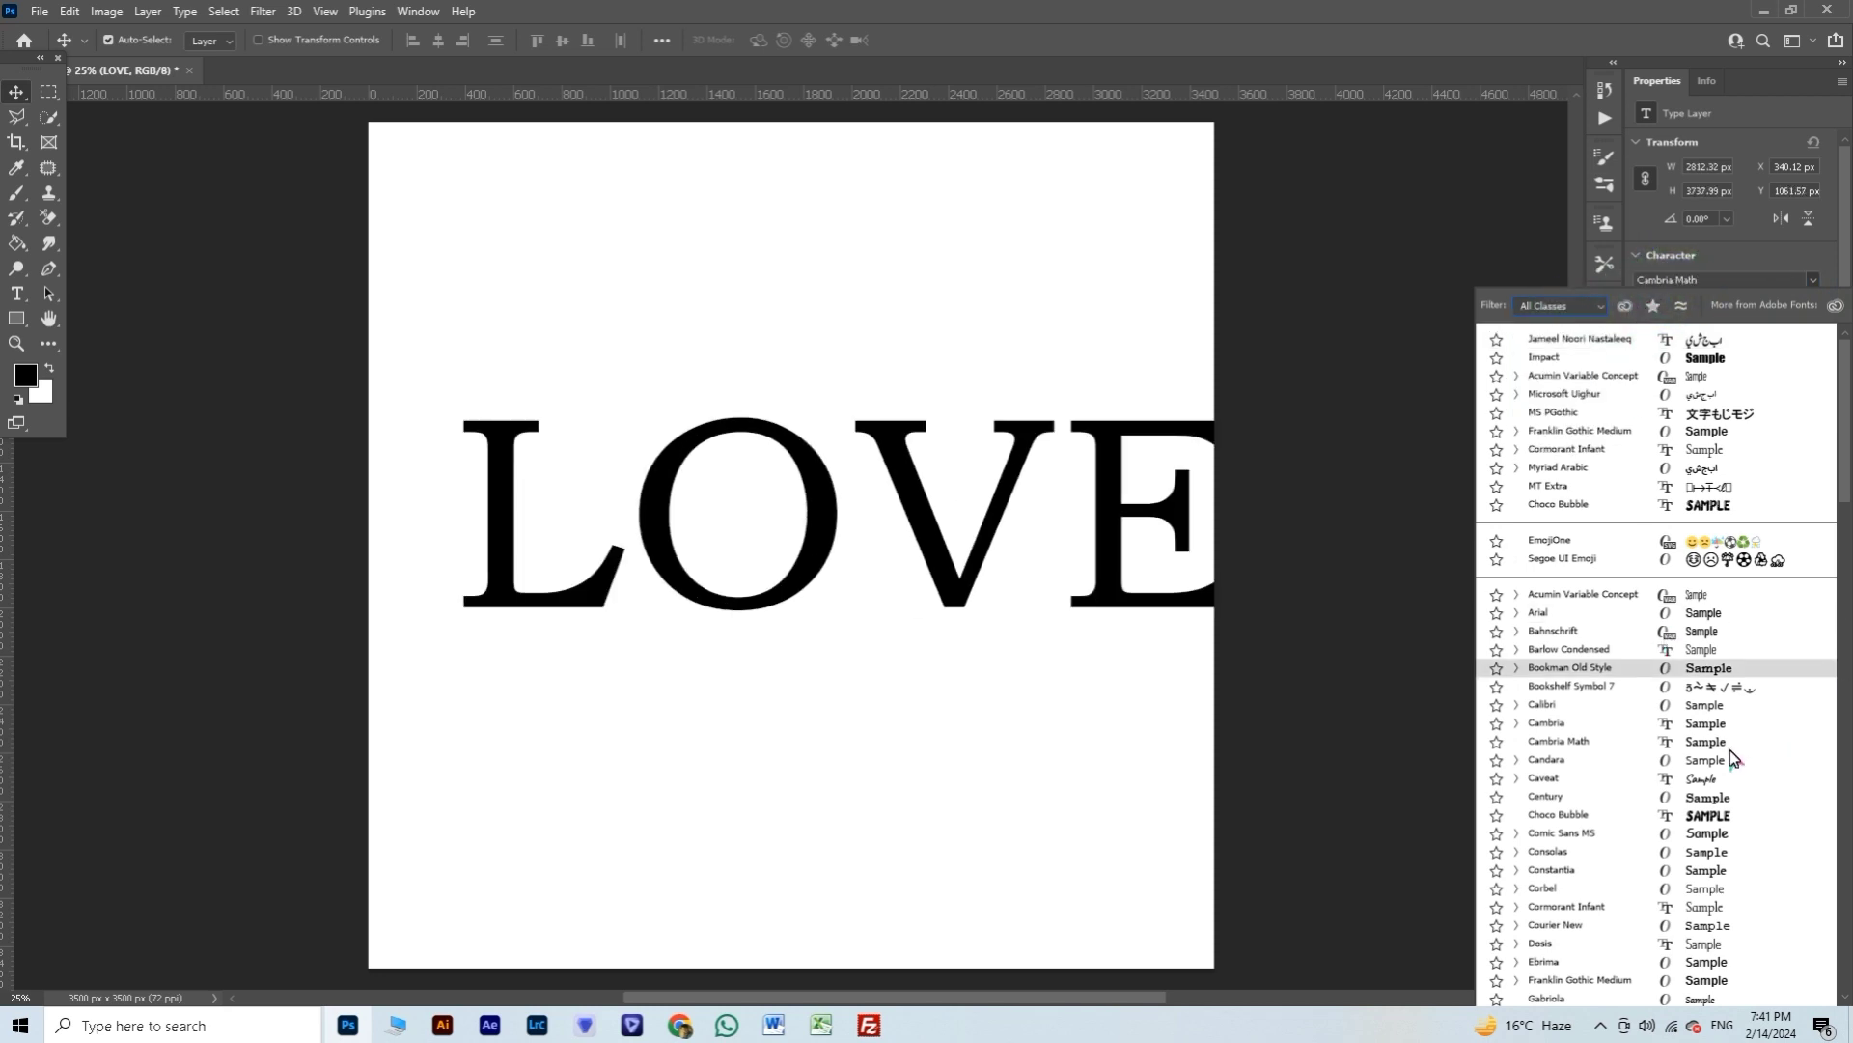
scroll(1730, 750, "down", 1)
scroll(1728, 850, "down", 3)
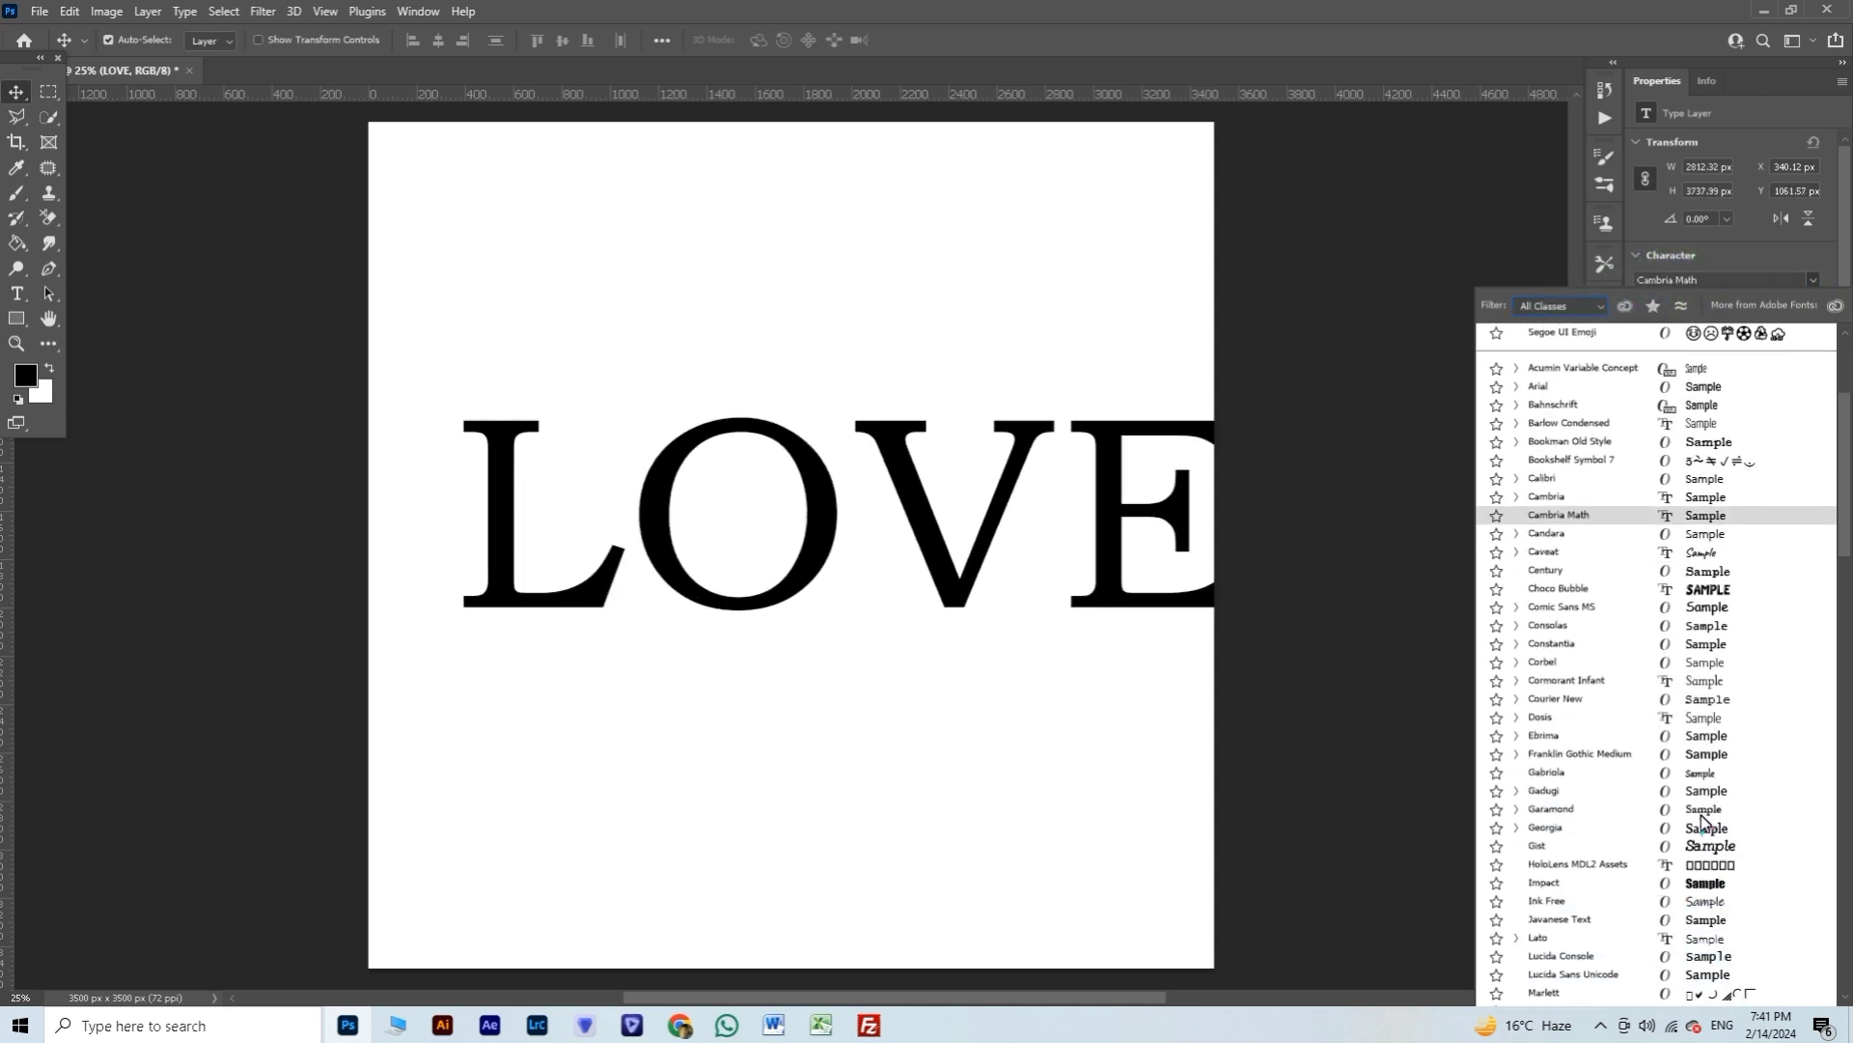
left_click(1712, 887)
left_click(621, 489)
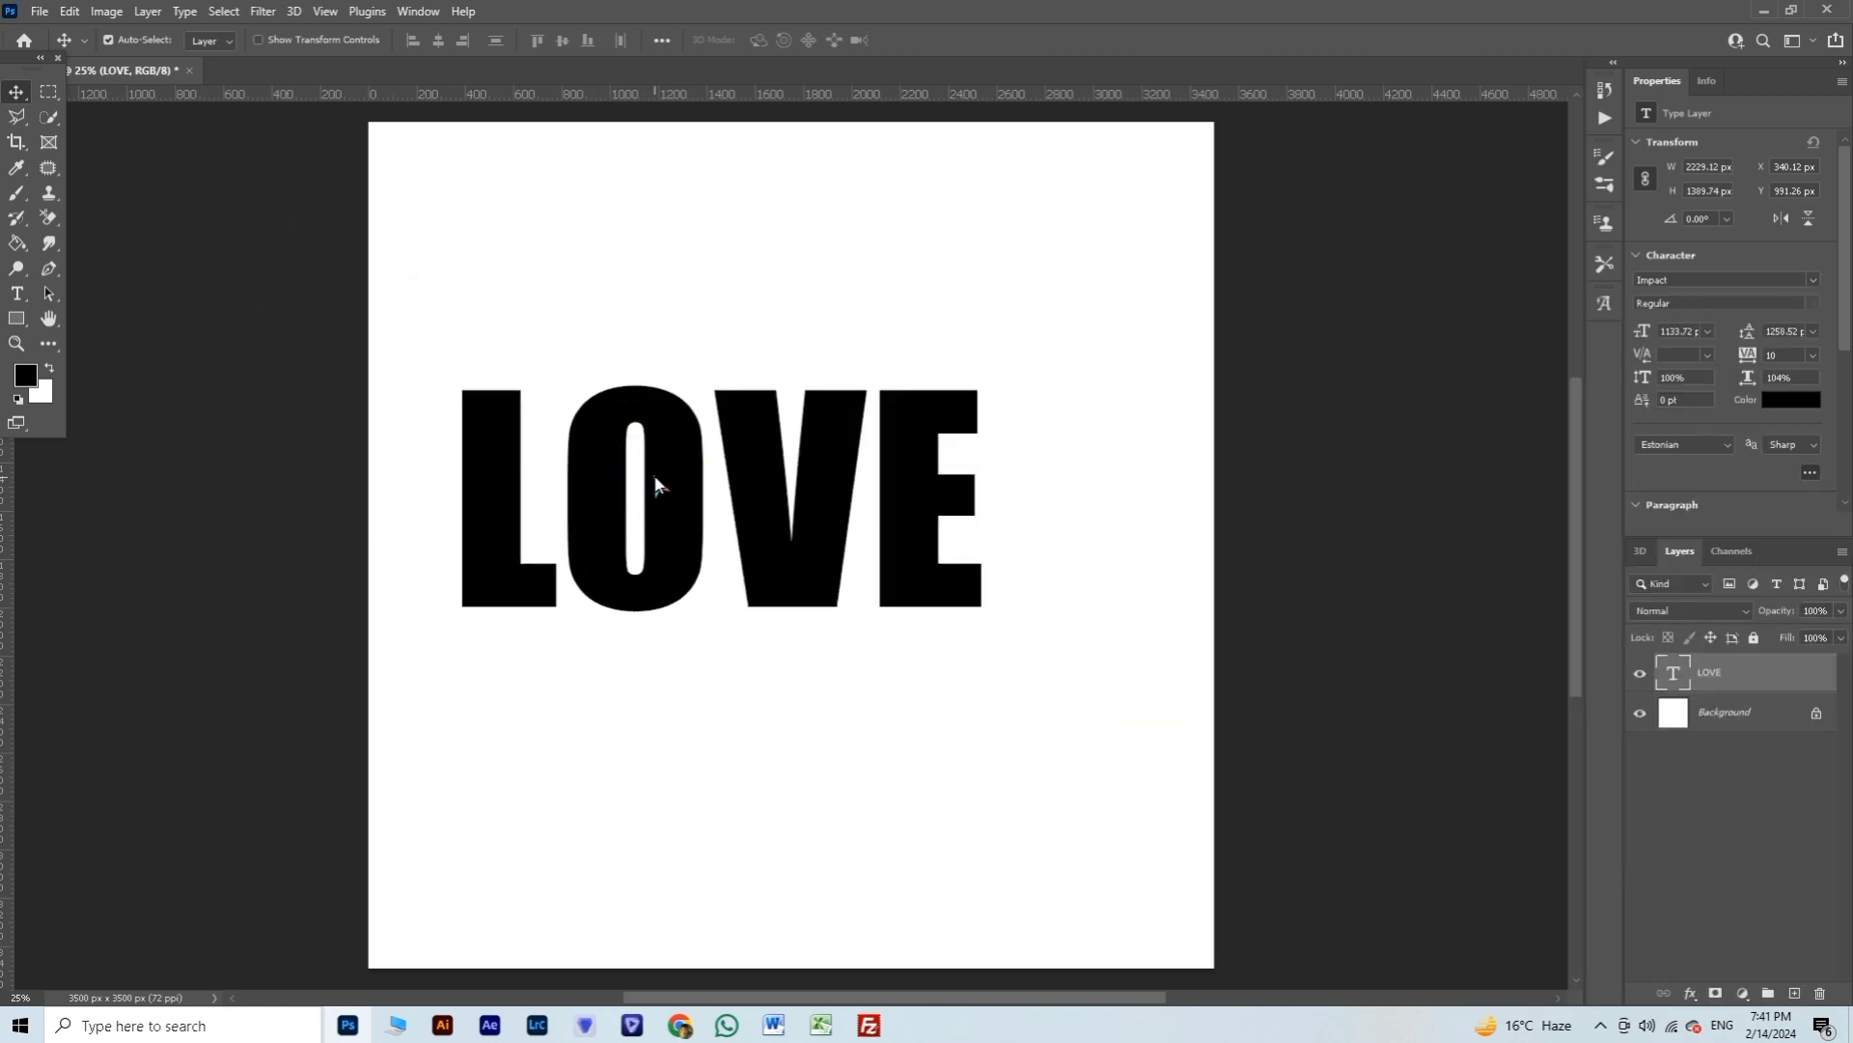
left_click_drag(654, 484, 715, 526)
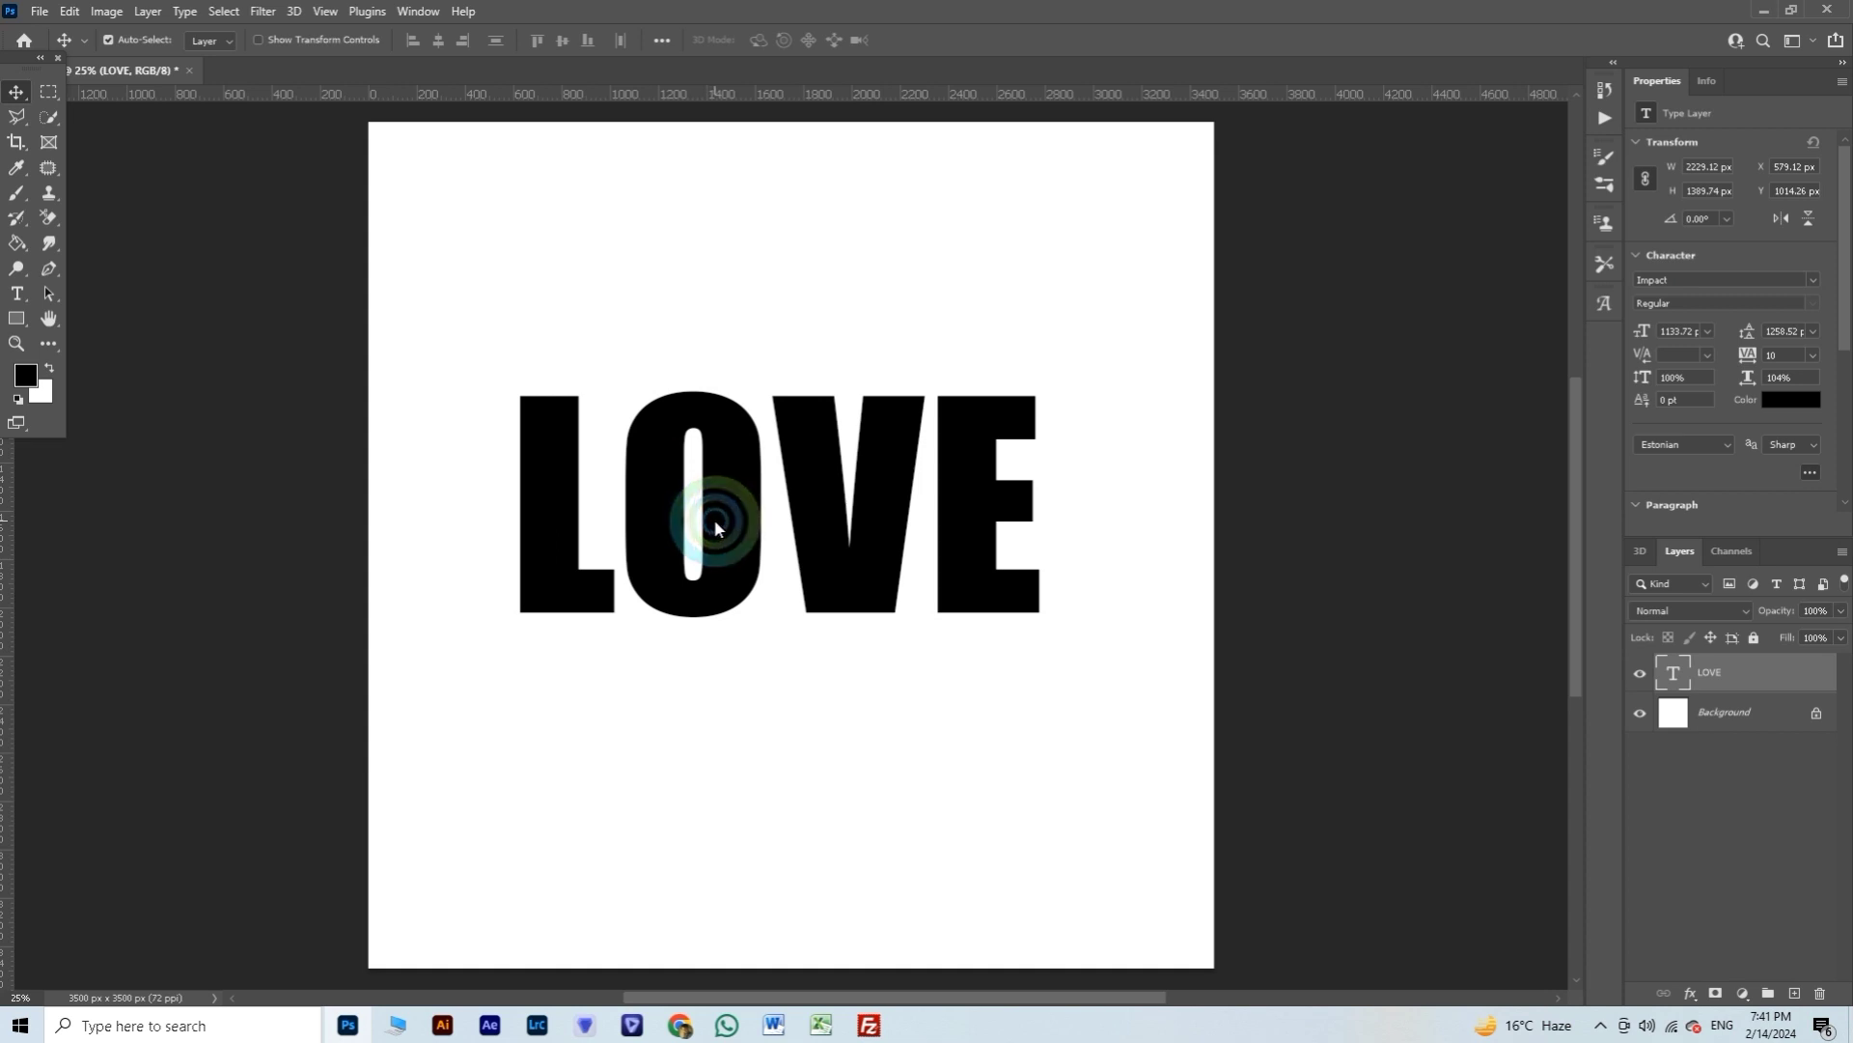
left_click_drag(715, 526, 724, 323)
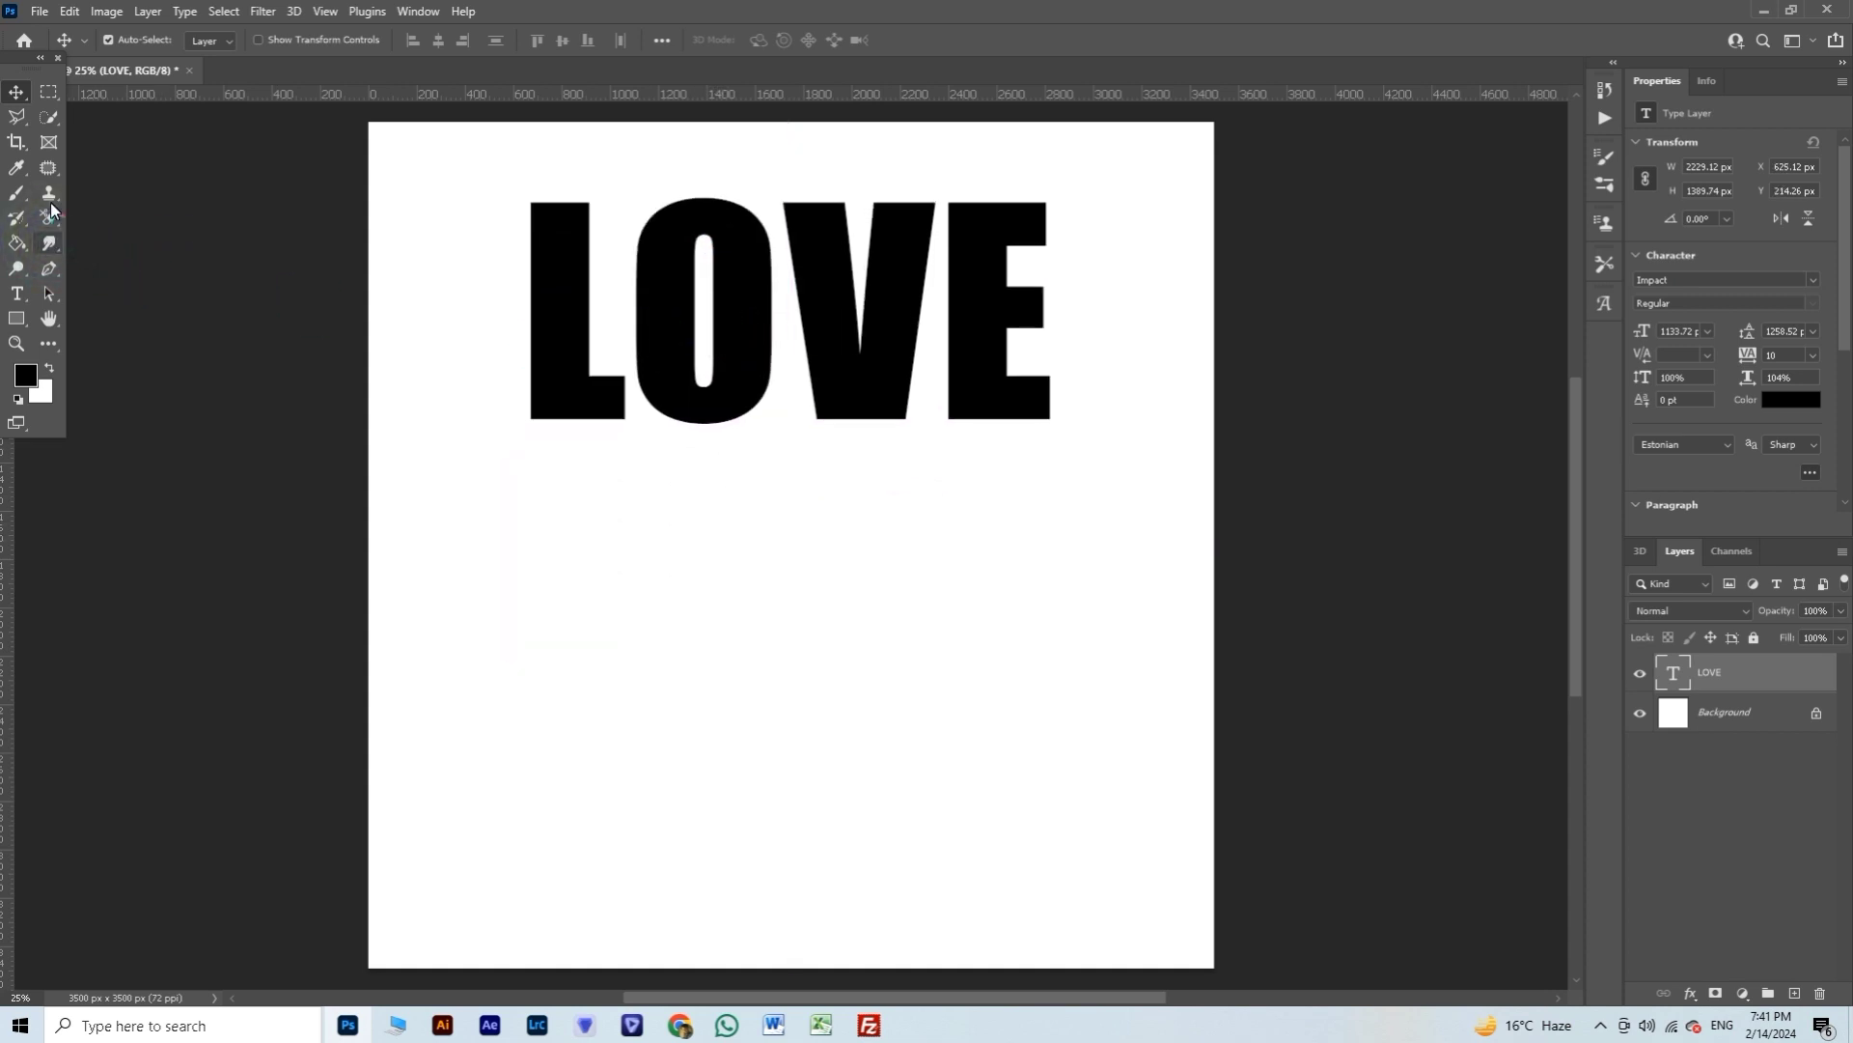
Step: Draw a tall black rectangle bar extending down beneath the L
left_click(18, 319)
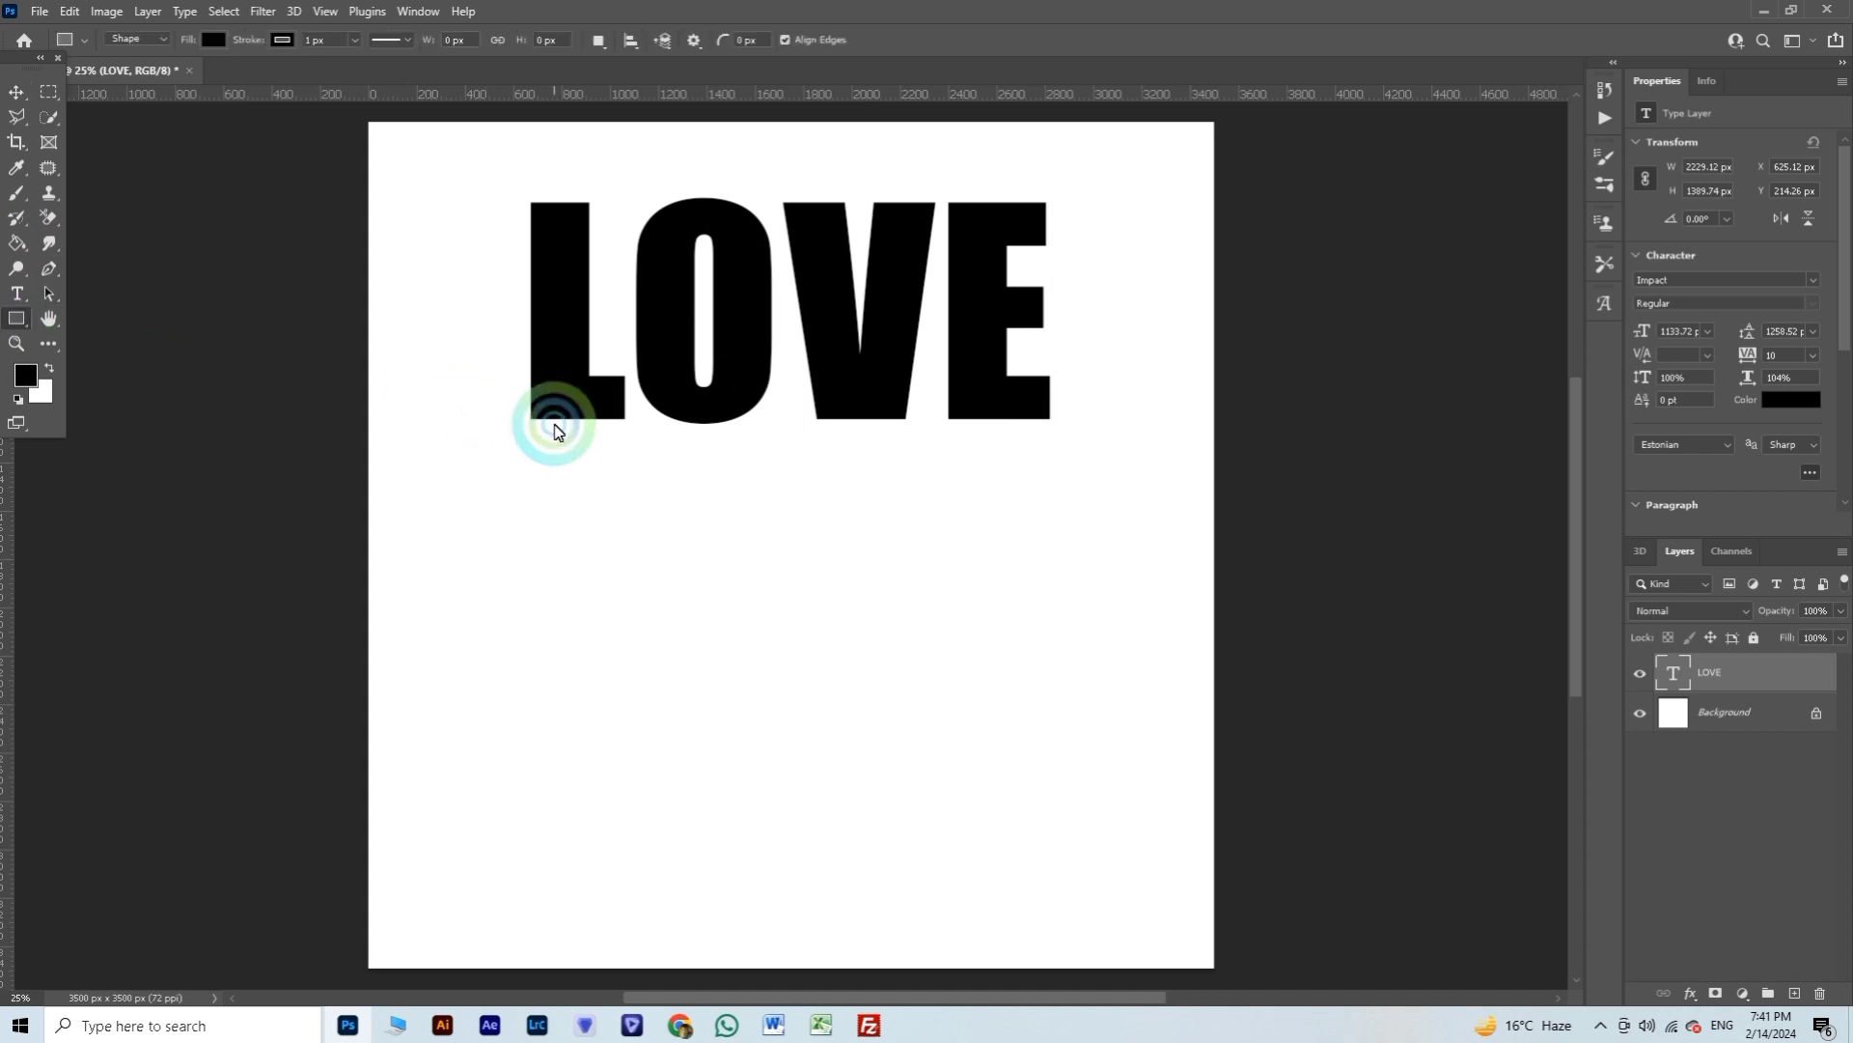
left_click_drag(532, 419, 610, 447)
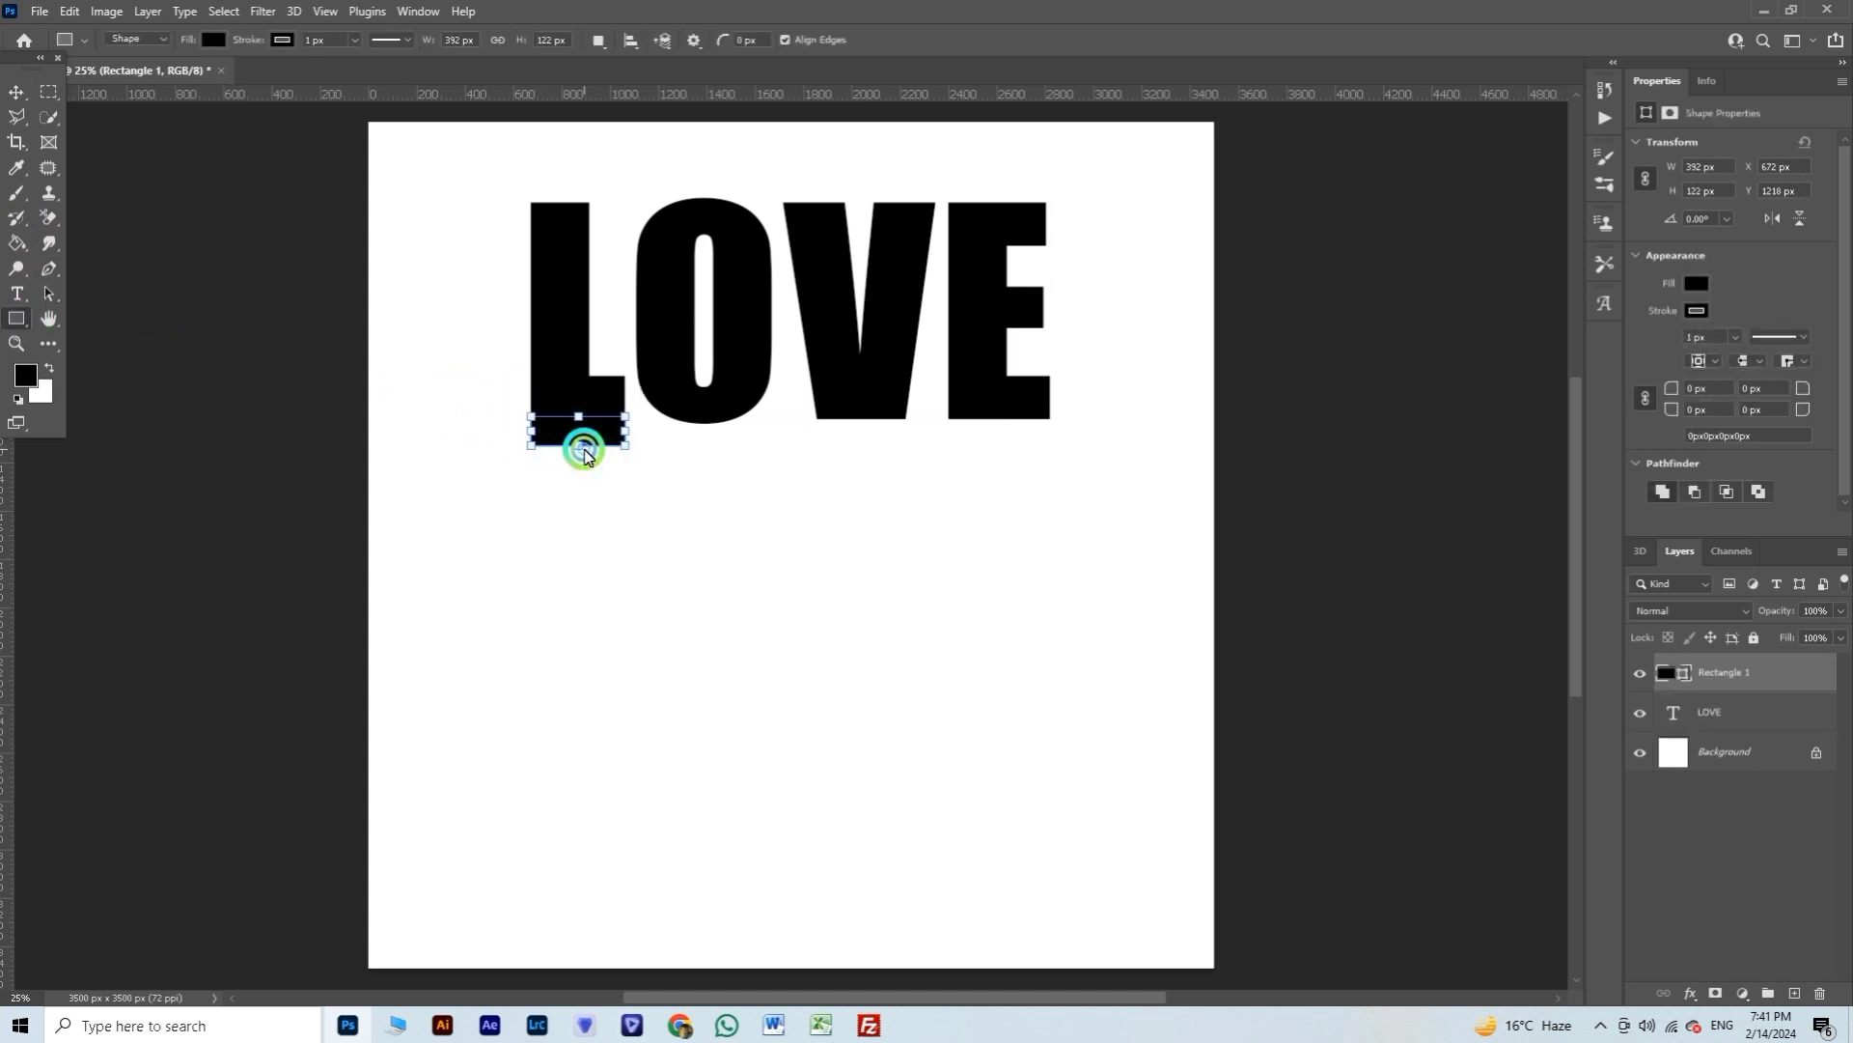
left_click_drag(578, 446, 560, 800)
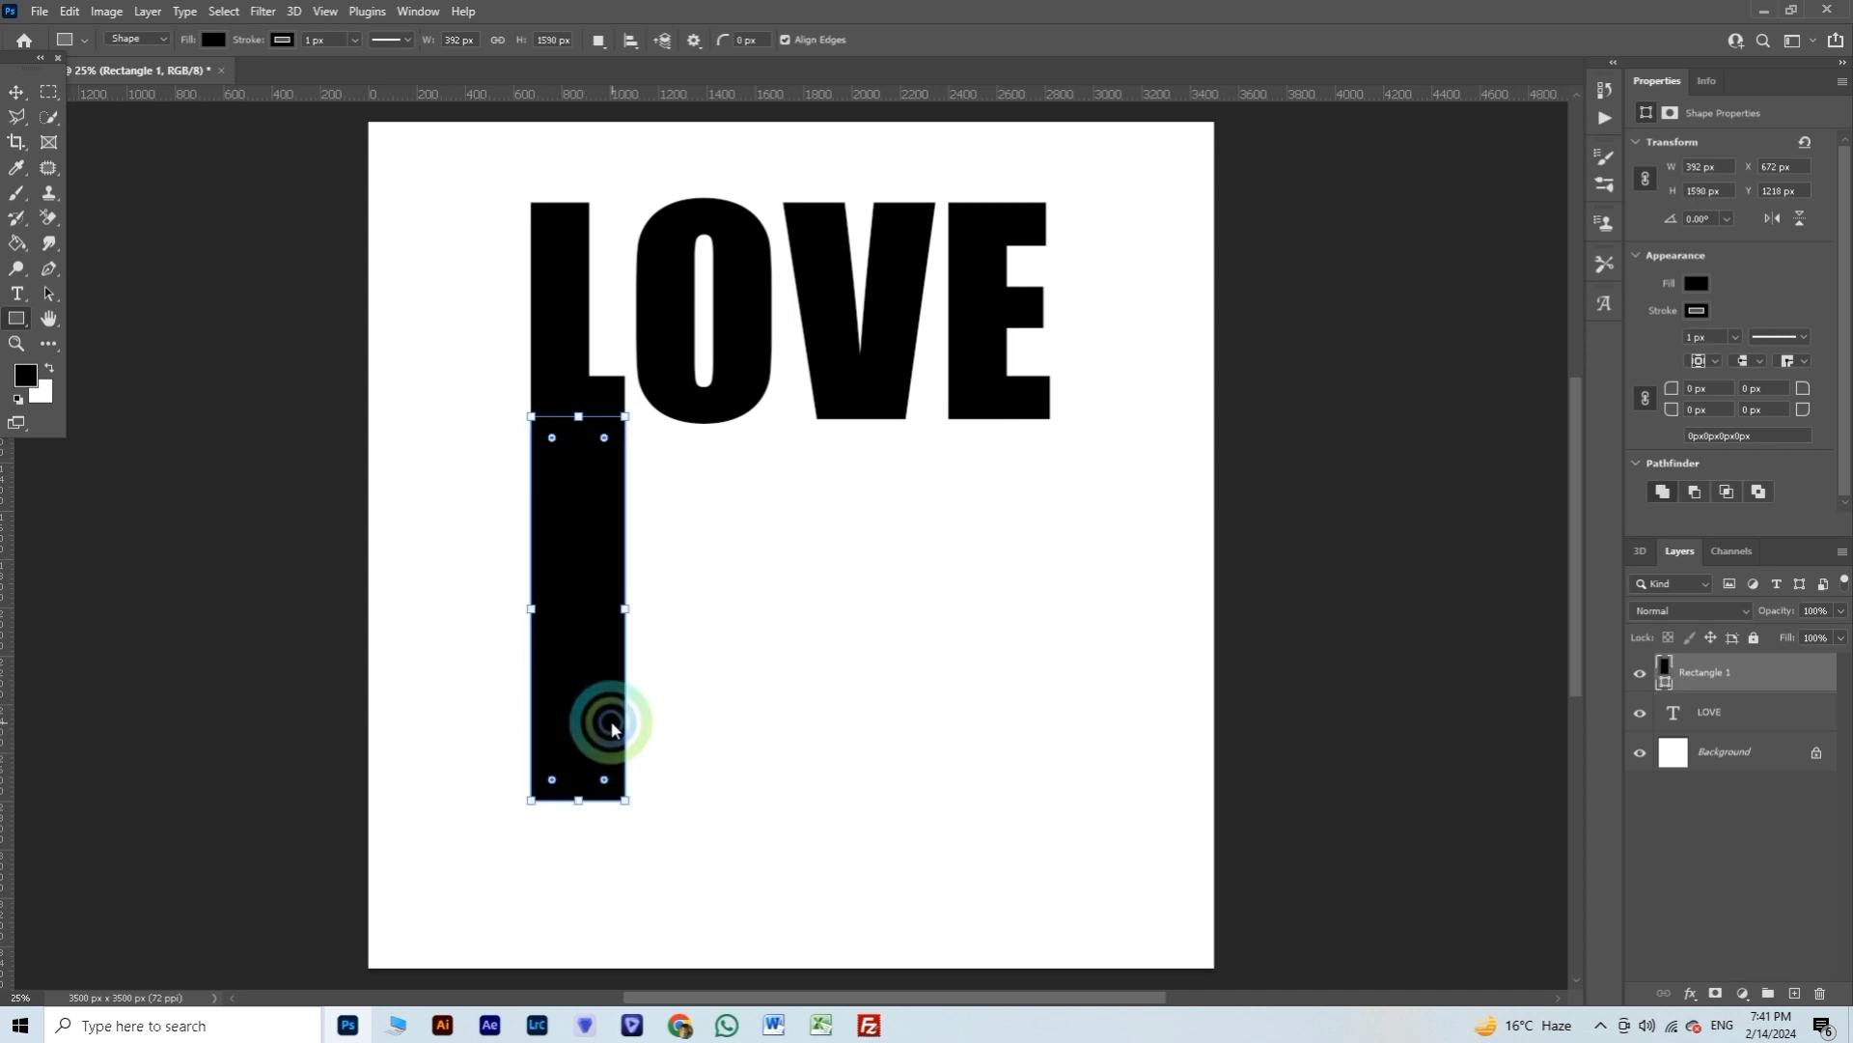
Step: Alt-drag a copy of the bar to sit beneath the O, then deselect
left_click(15, 91)
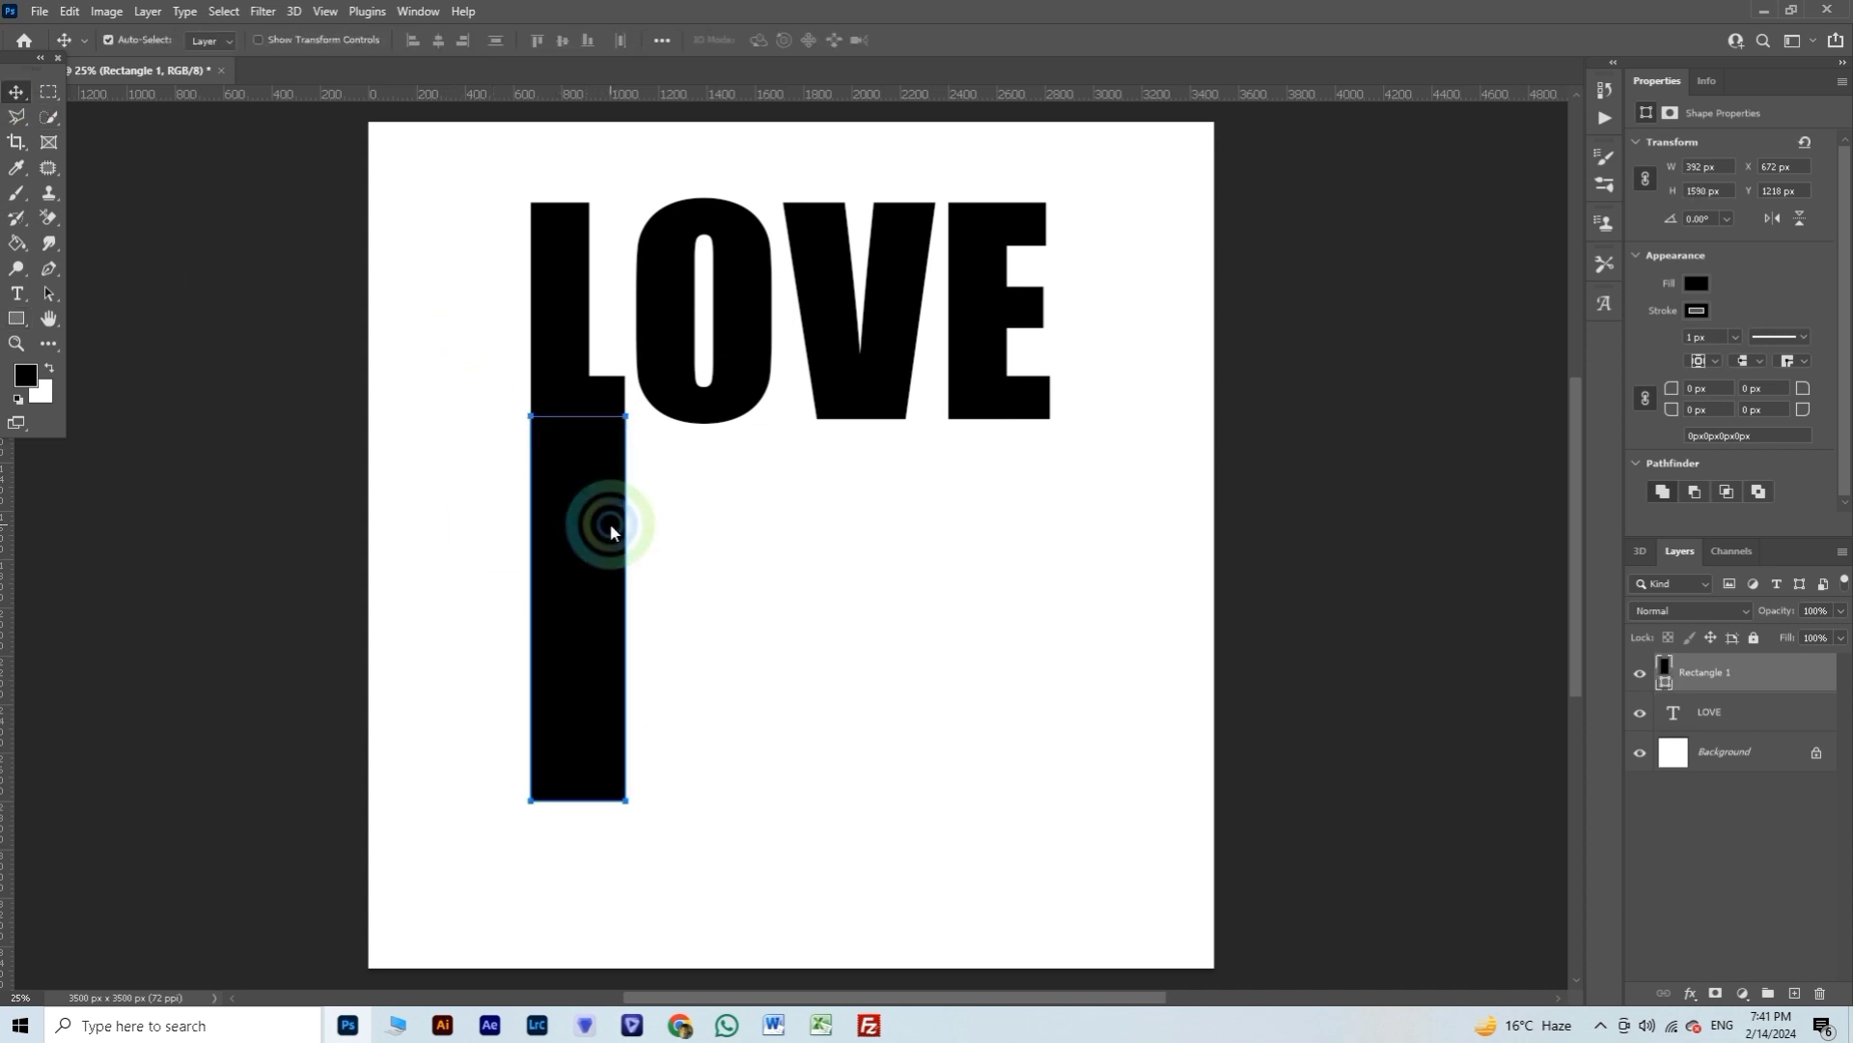
left_click(549, 547)
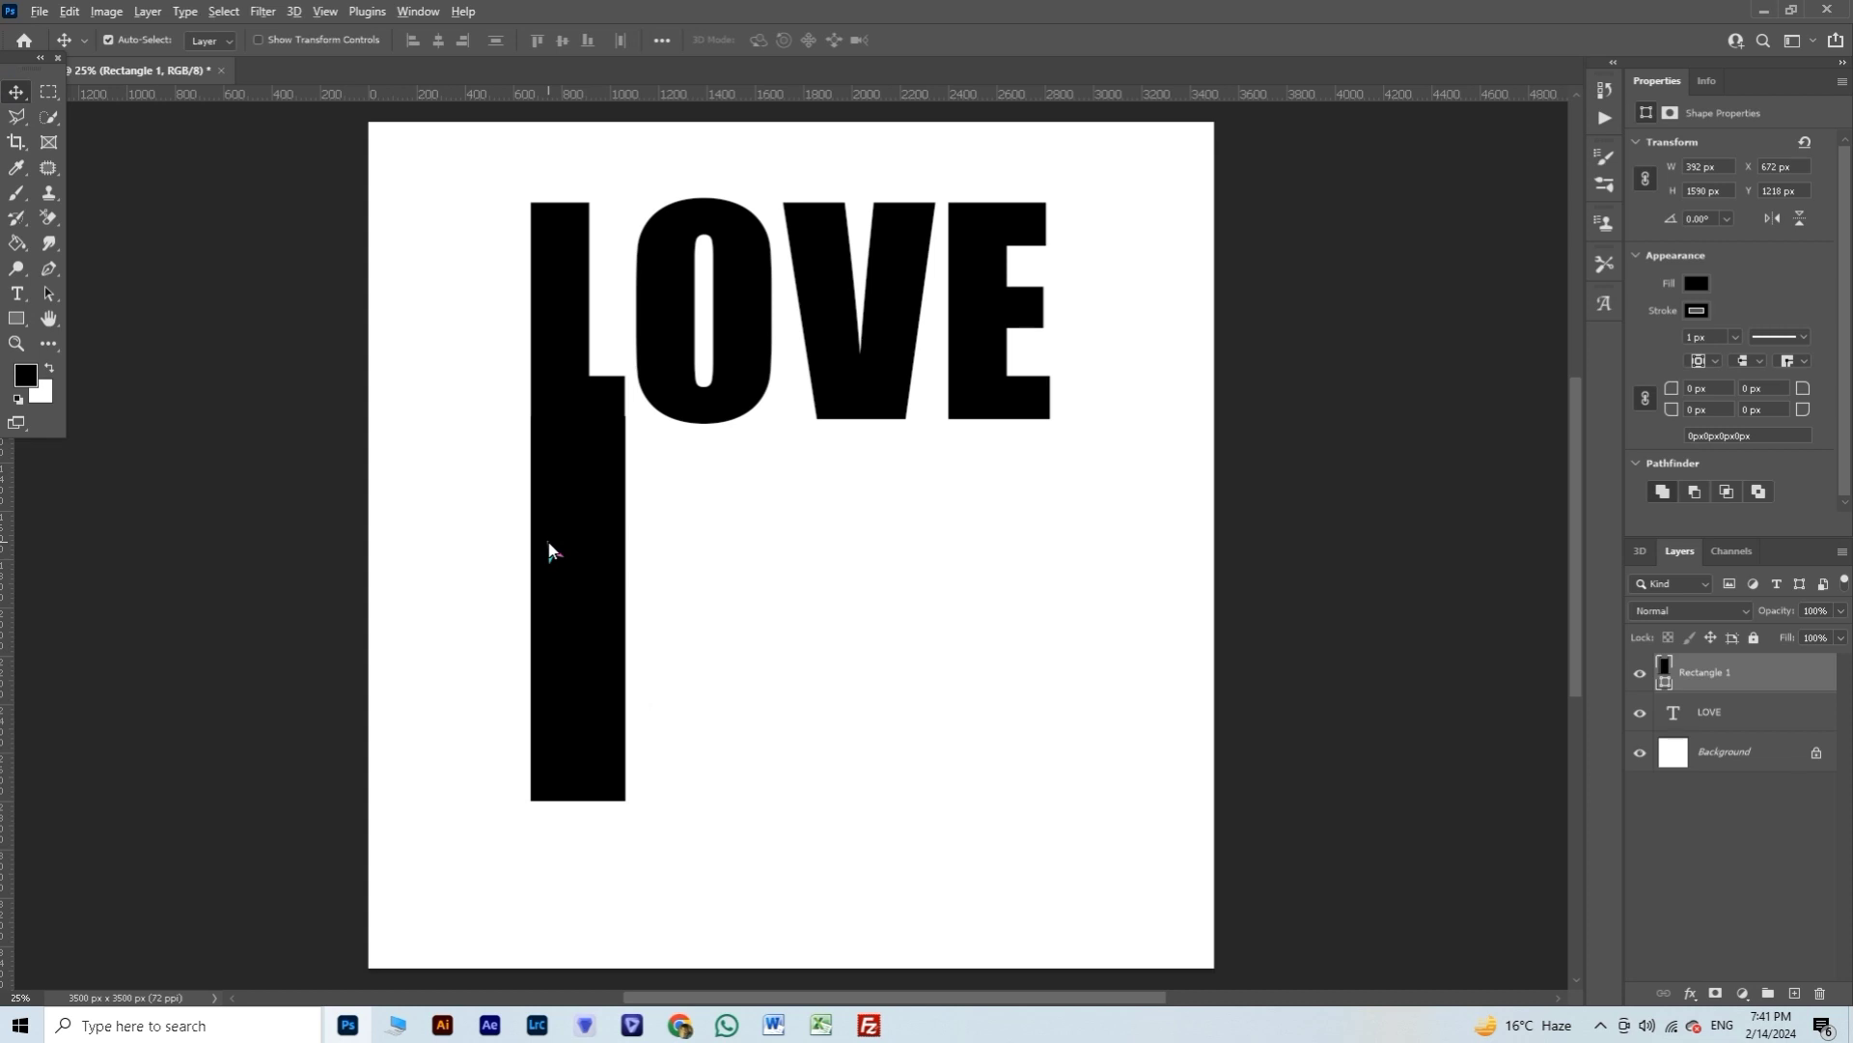
left_click_drag(547, 545, 677, 537)
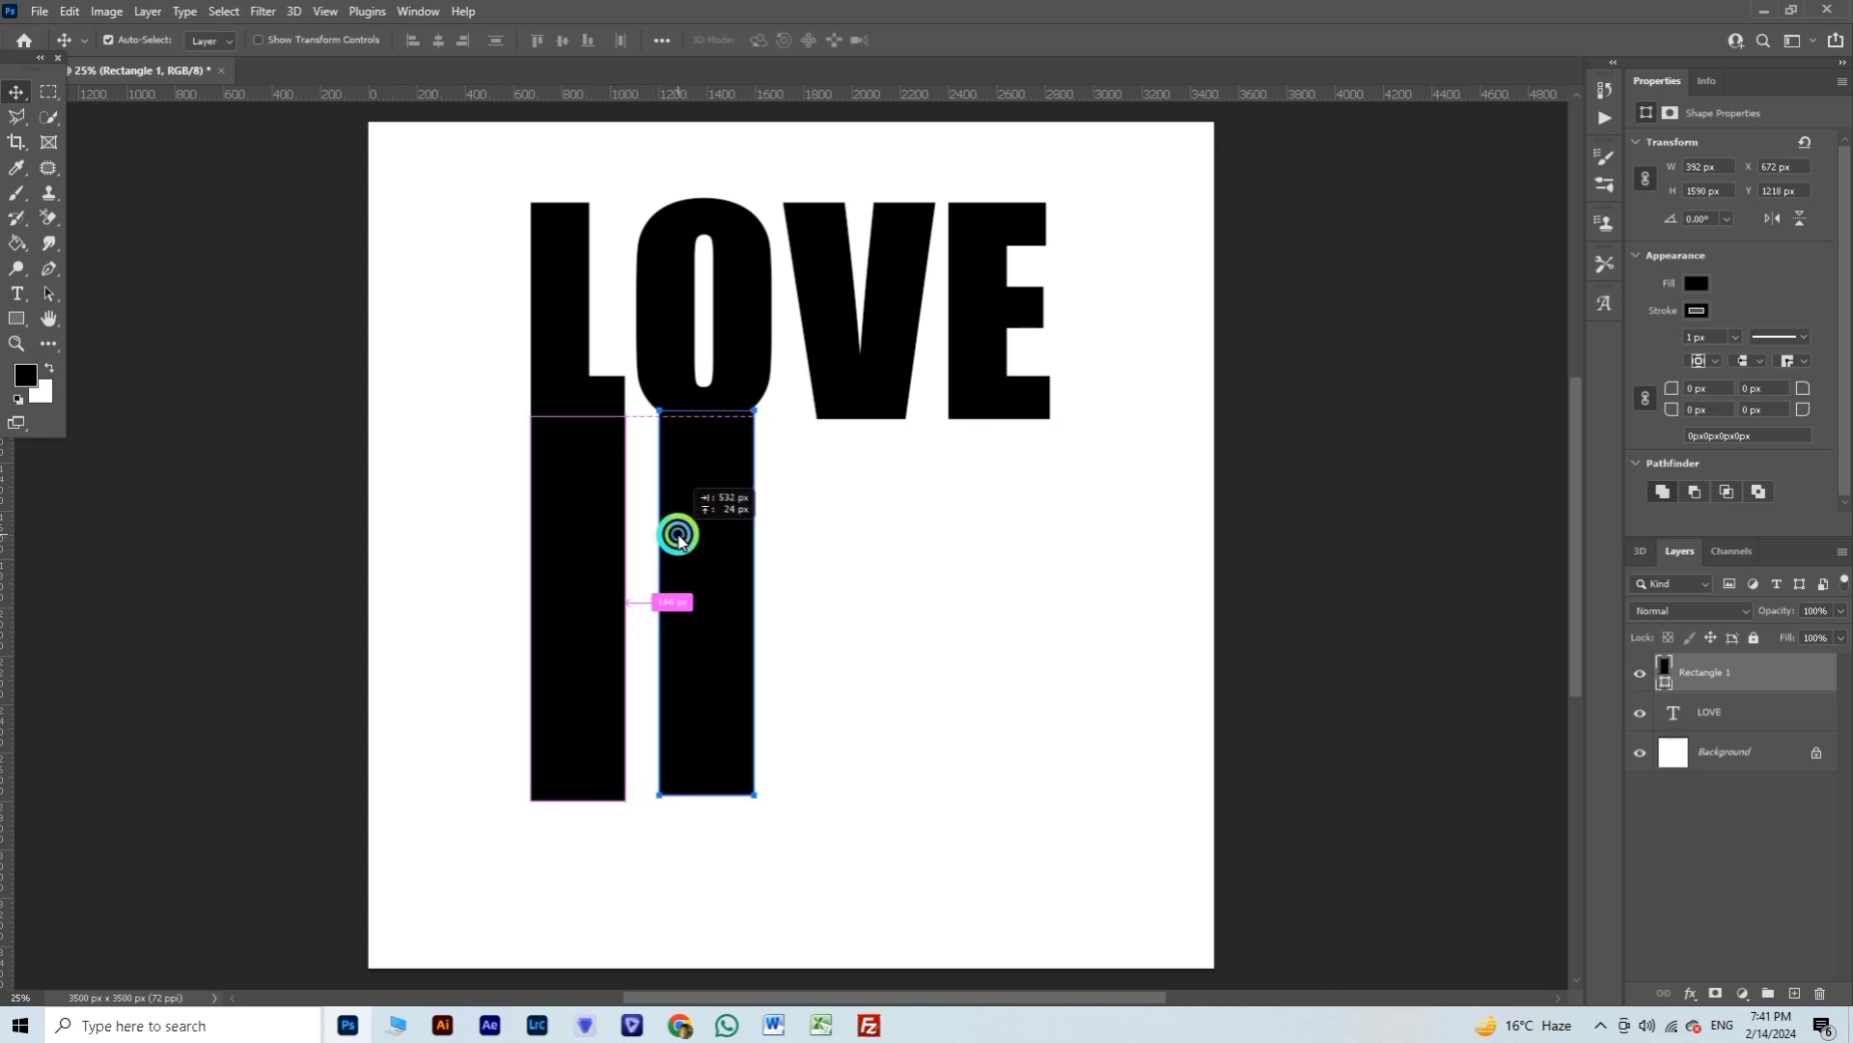
left_click(816, 567)
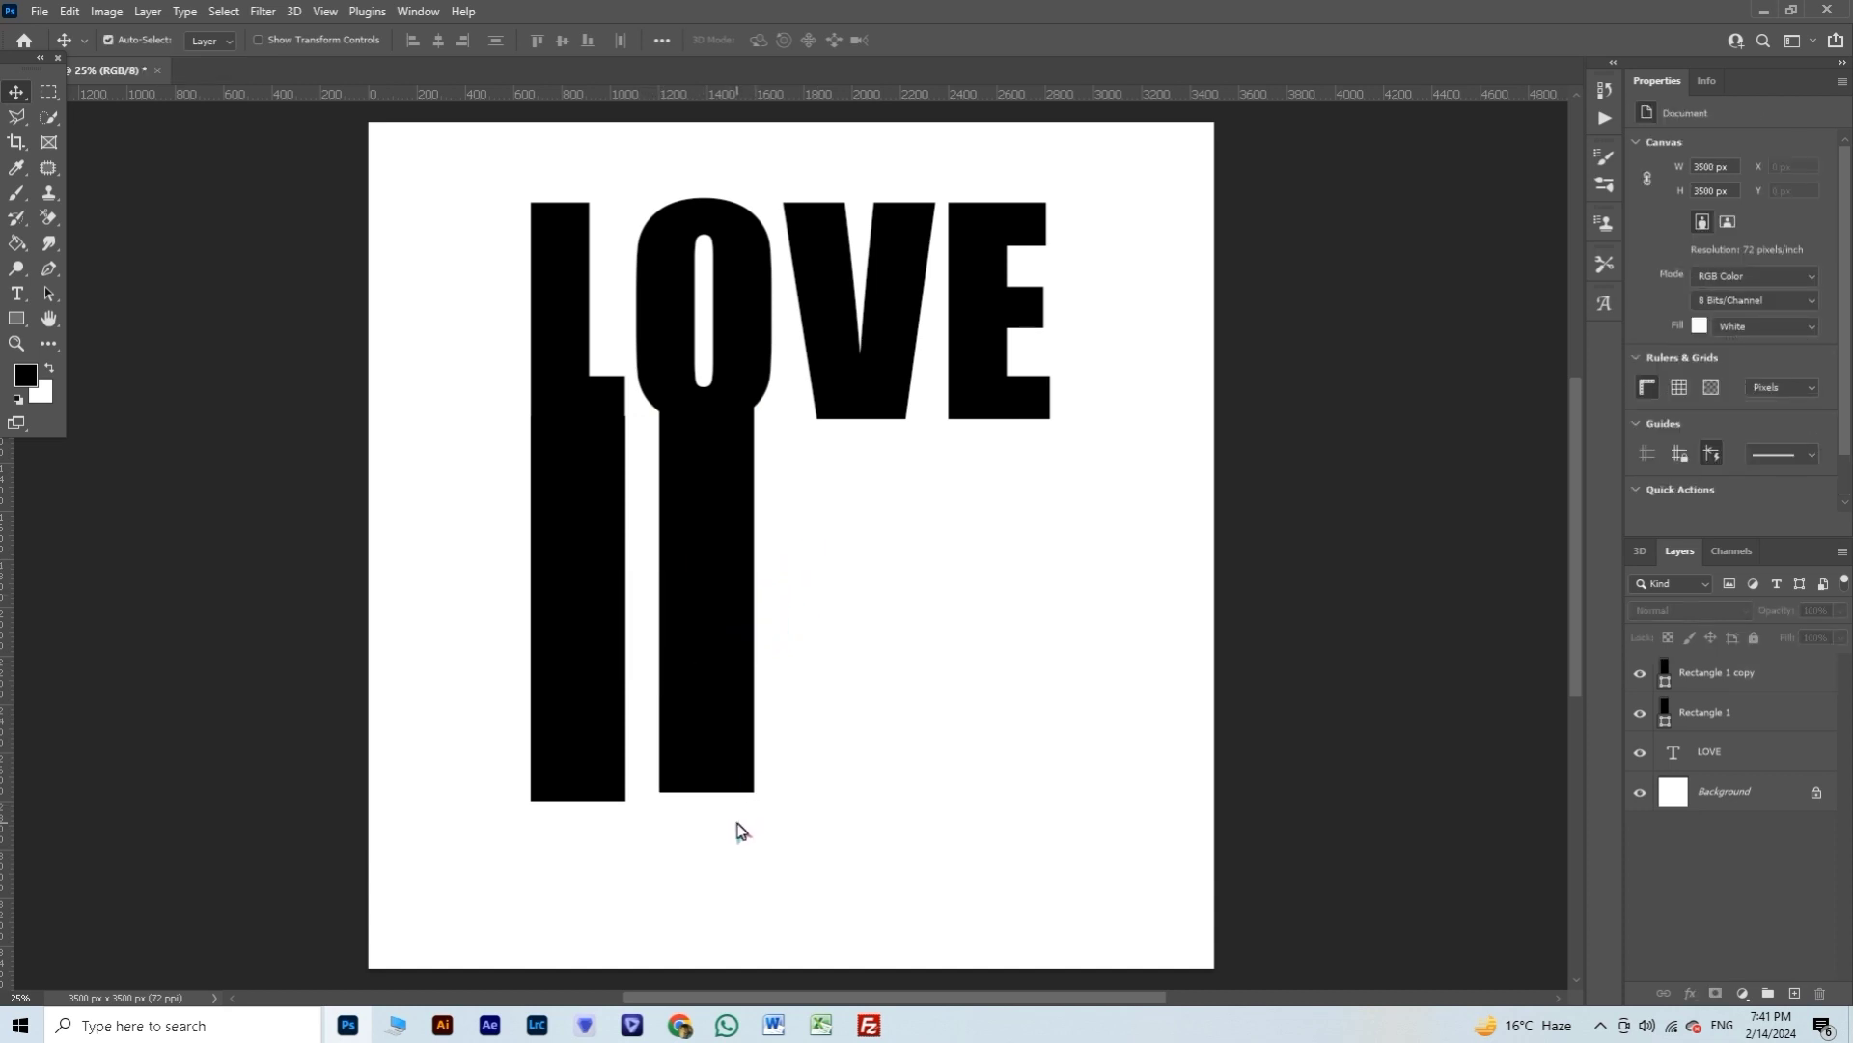
Step: Lengthen the bar under the O slightly and place a copy under the V
left_click(711, 686)
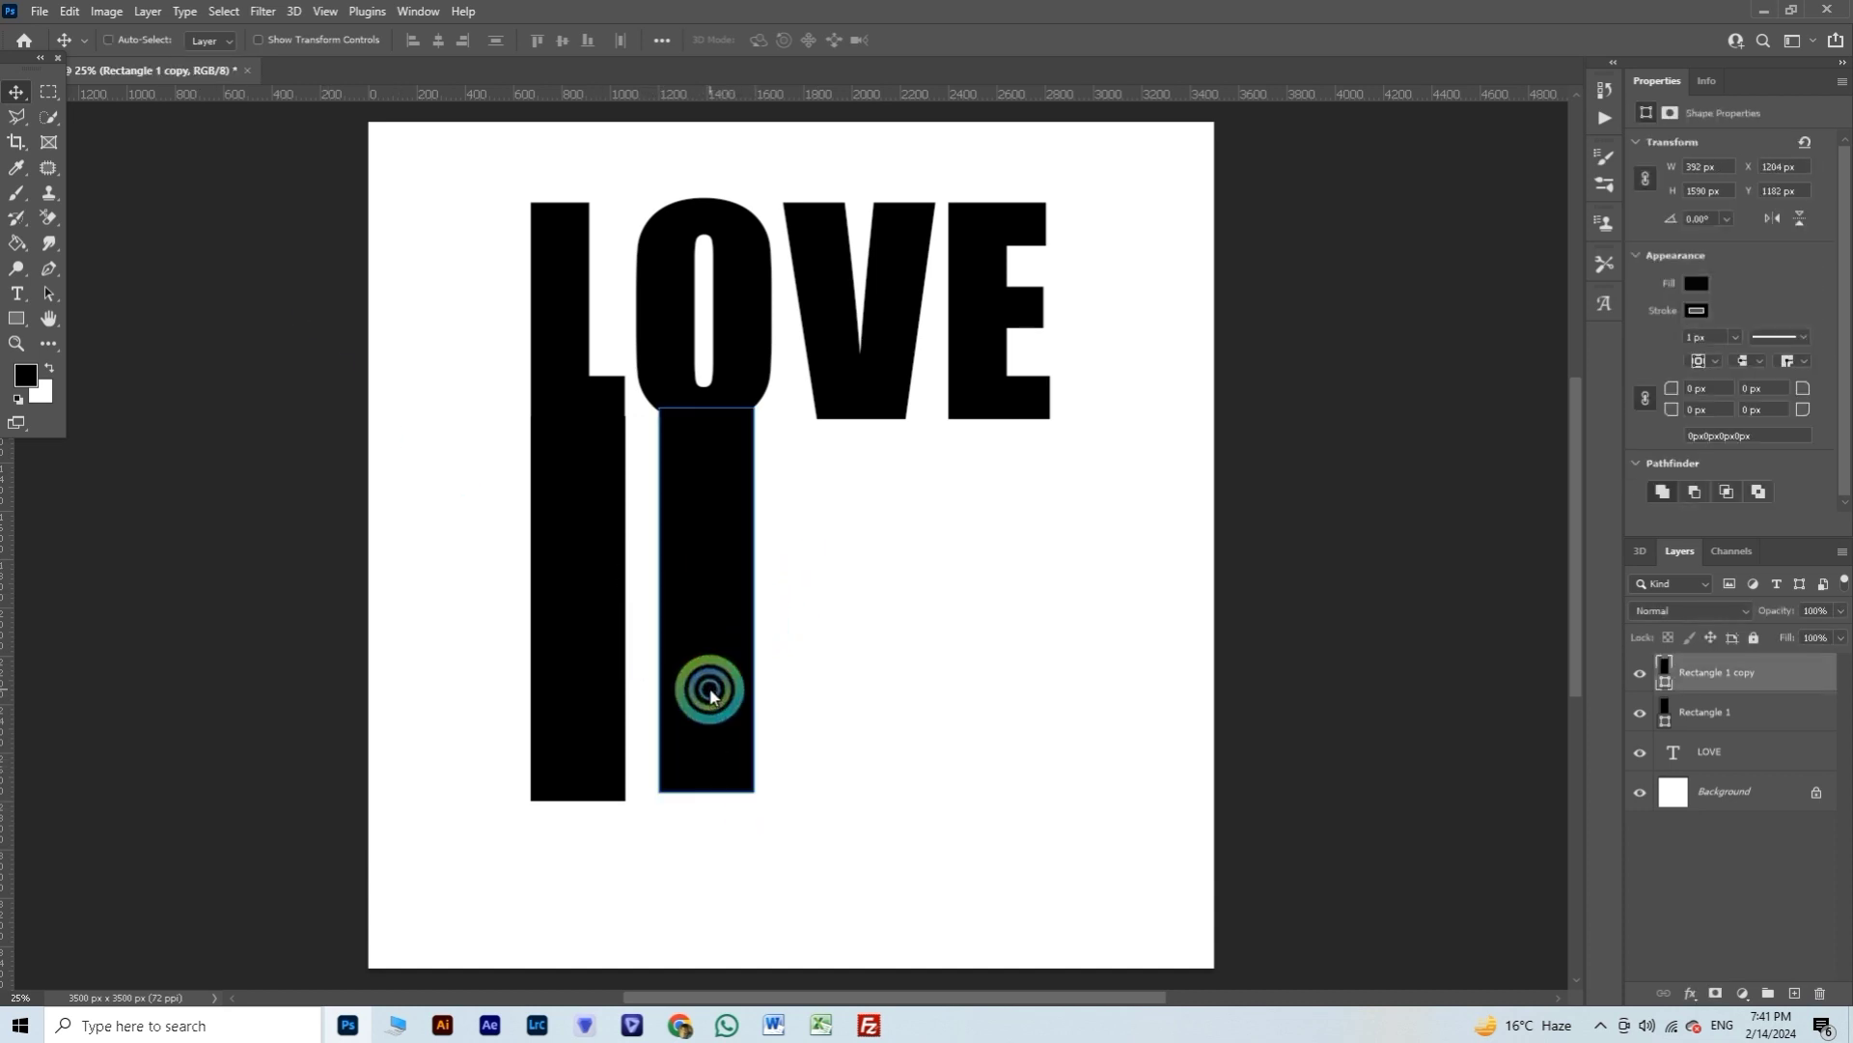
key("ctrl+r")
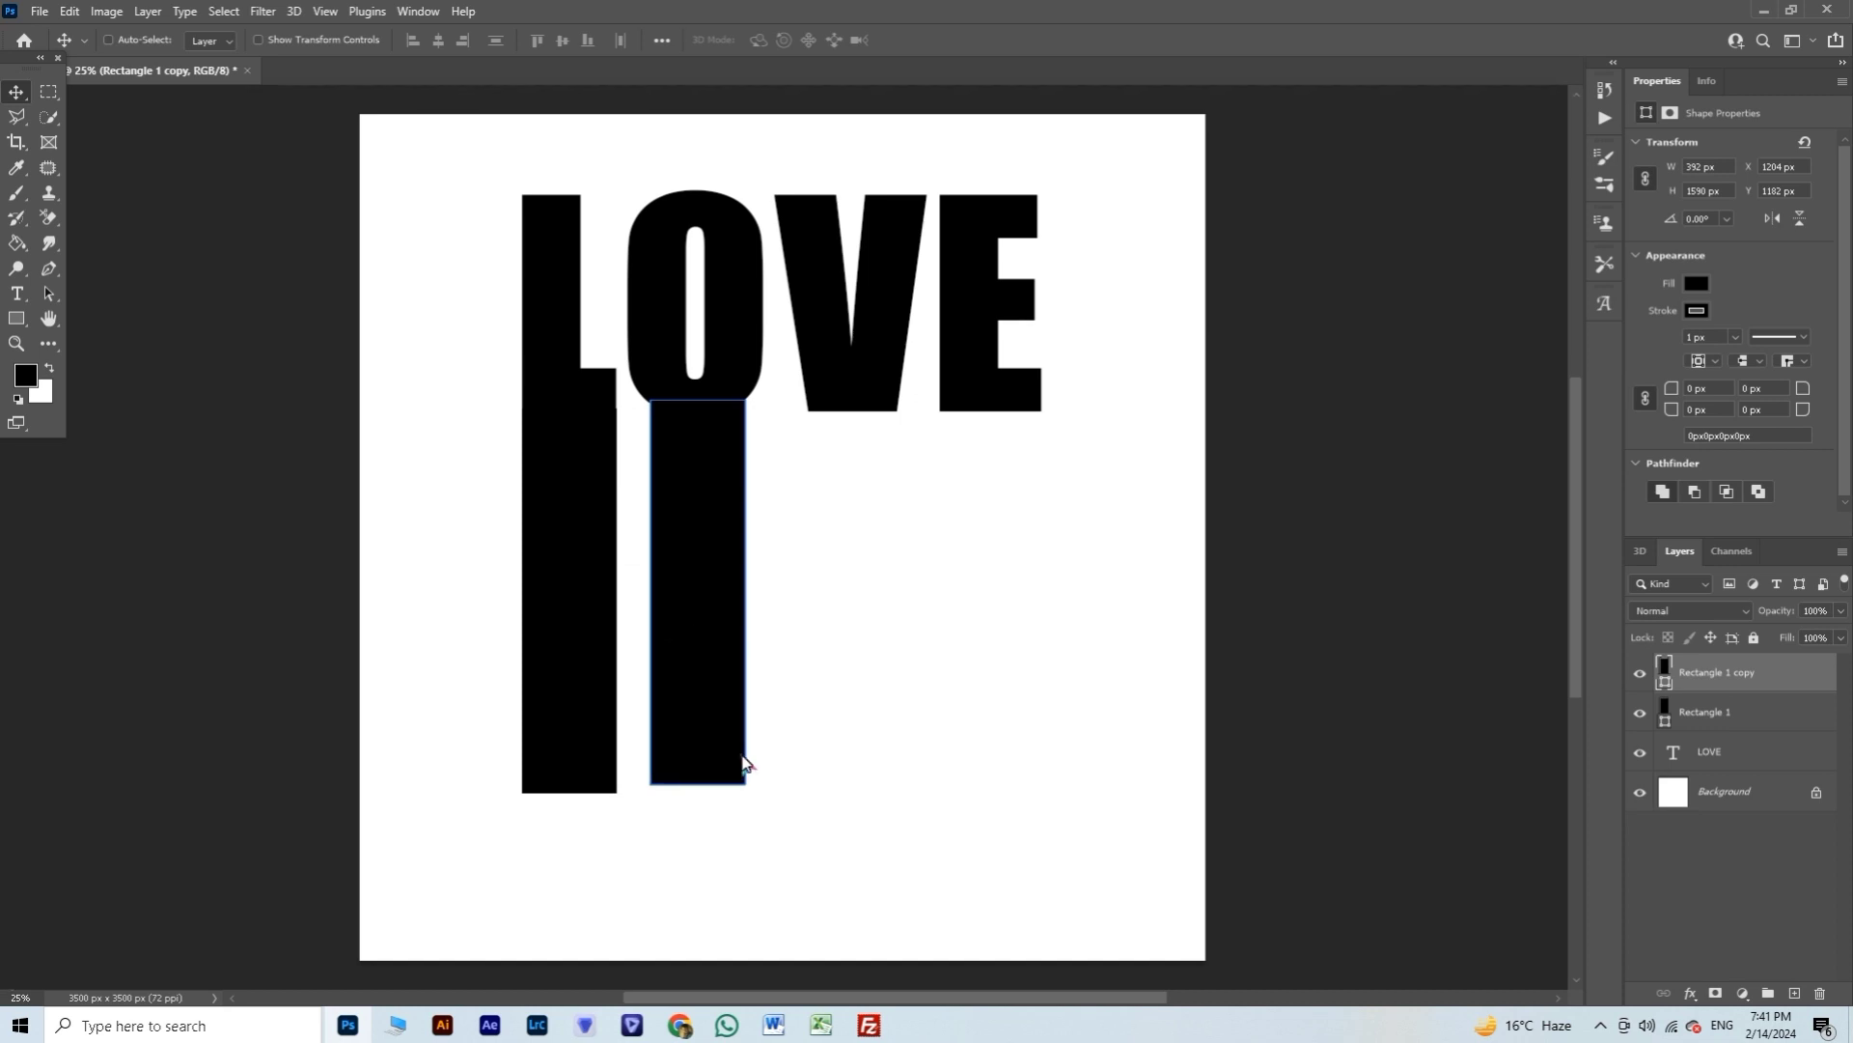
key("ctrl+t")
left_click_drag(706, 787, 707, 798)
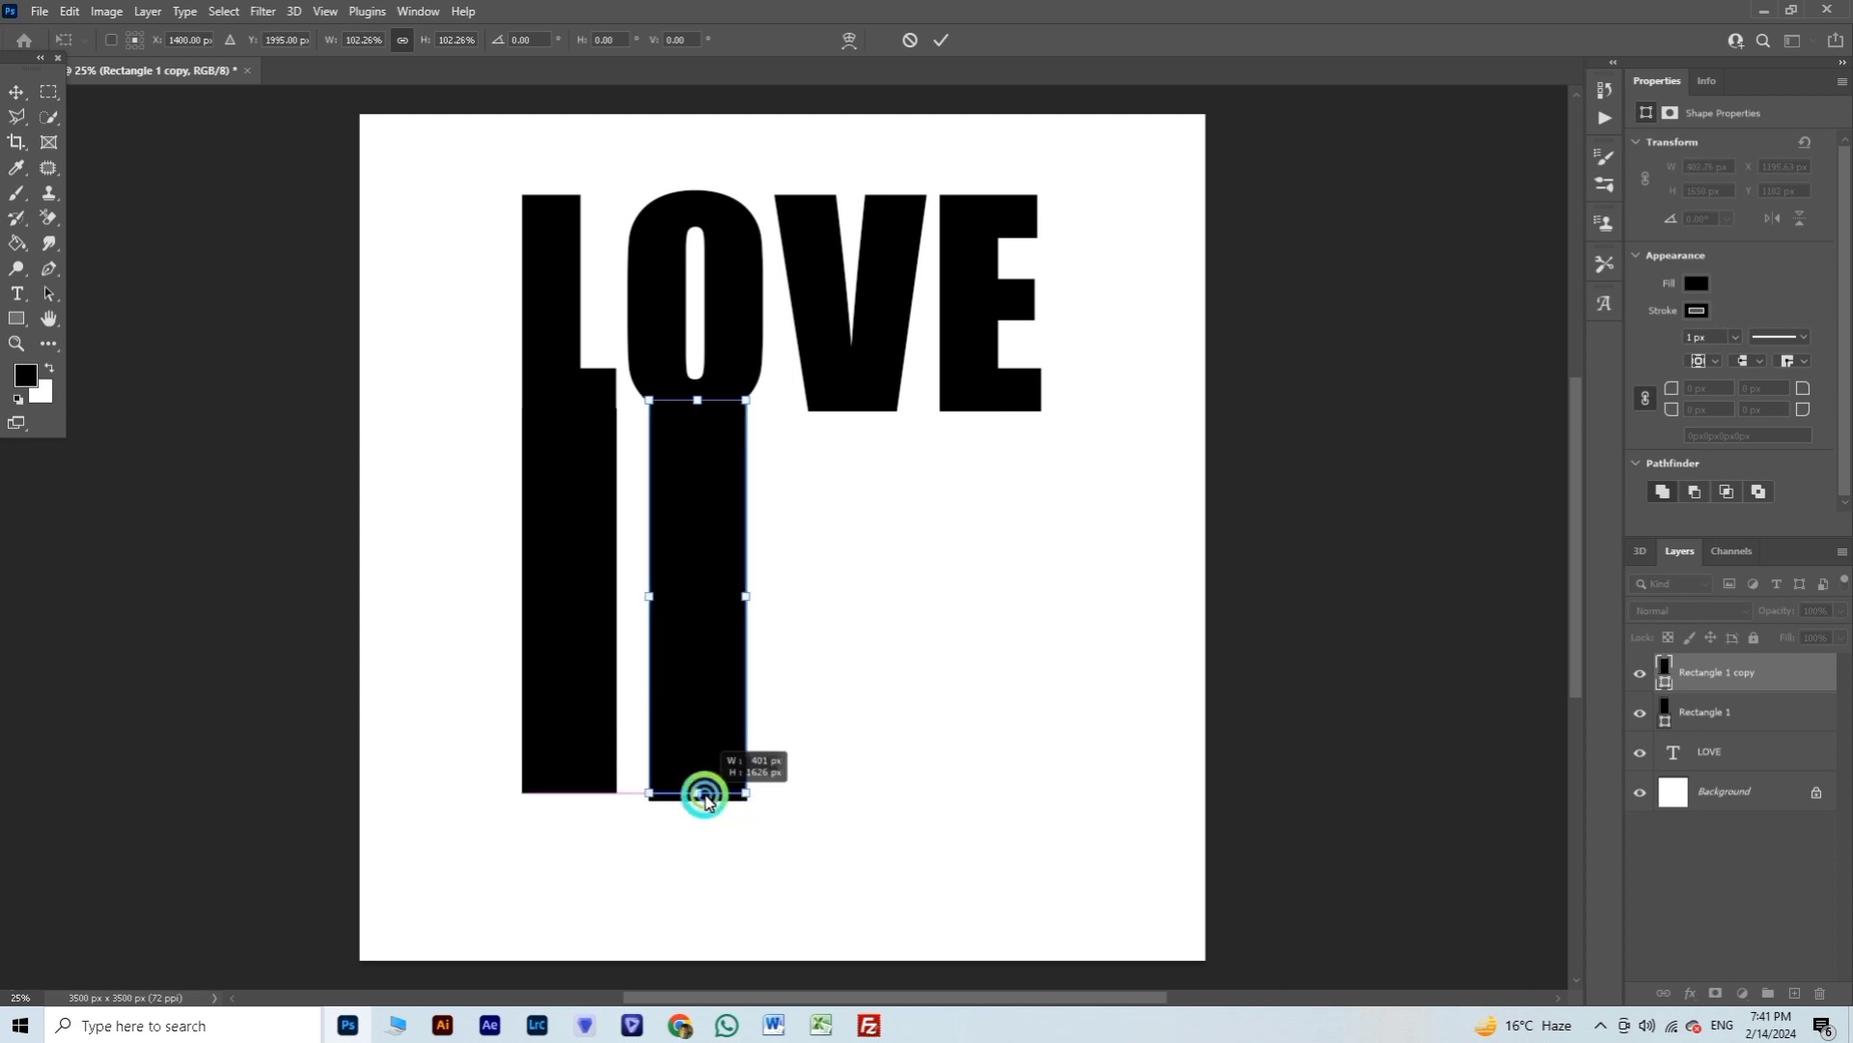
key("Return")
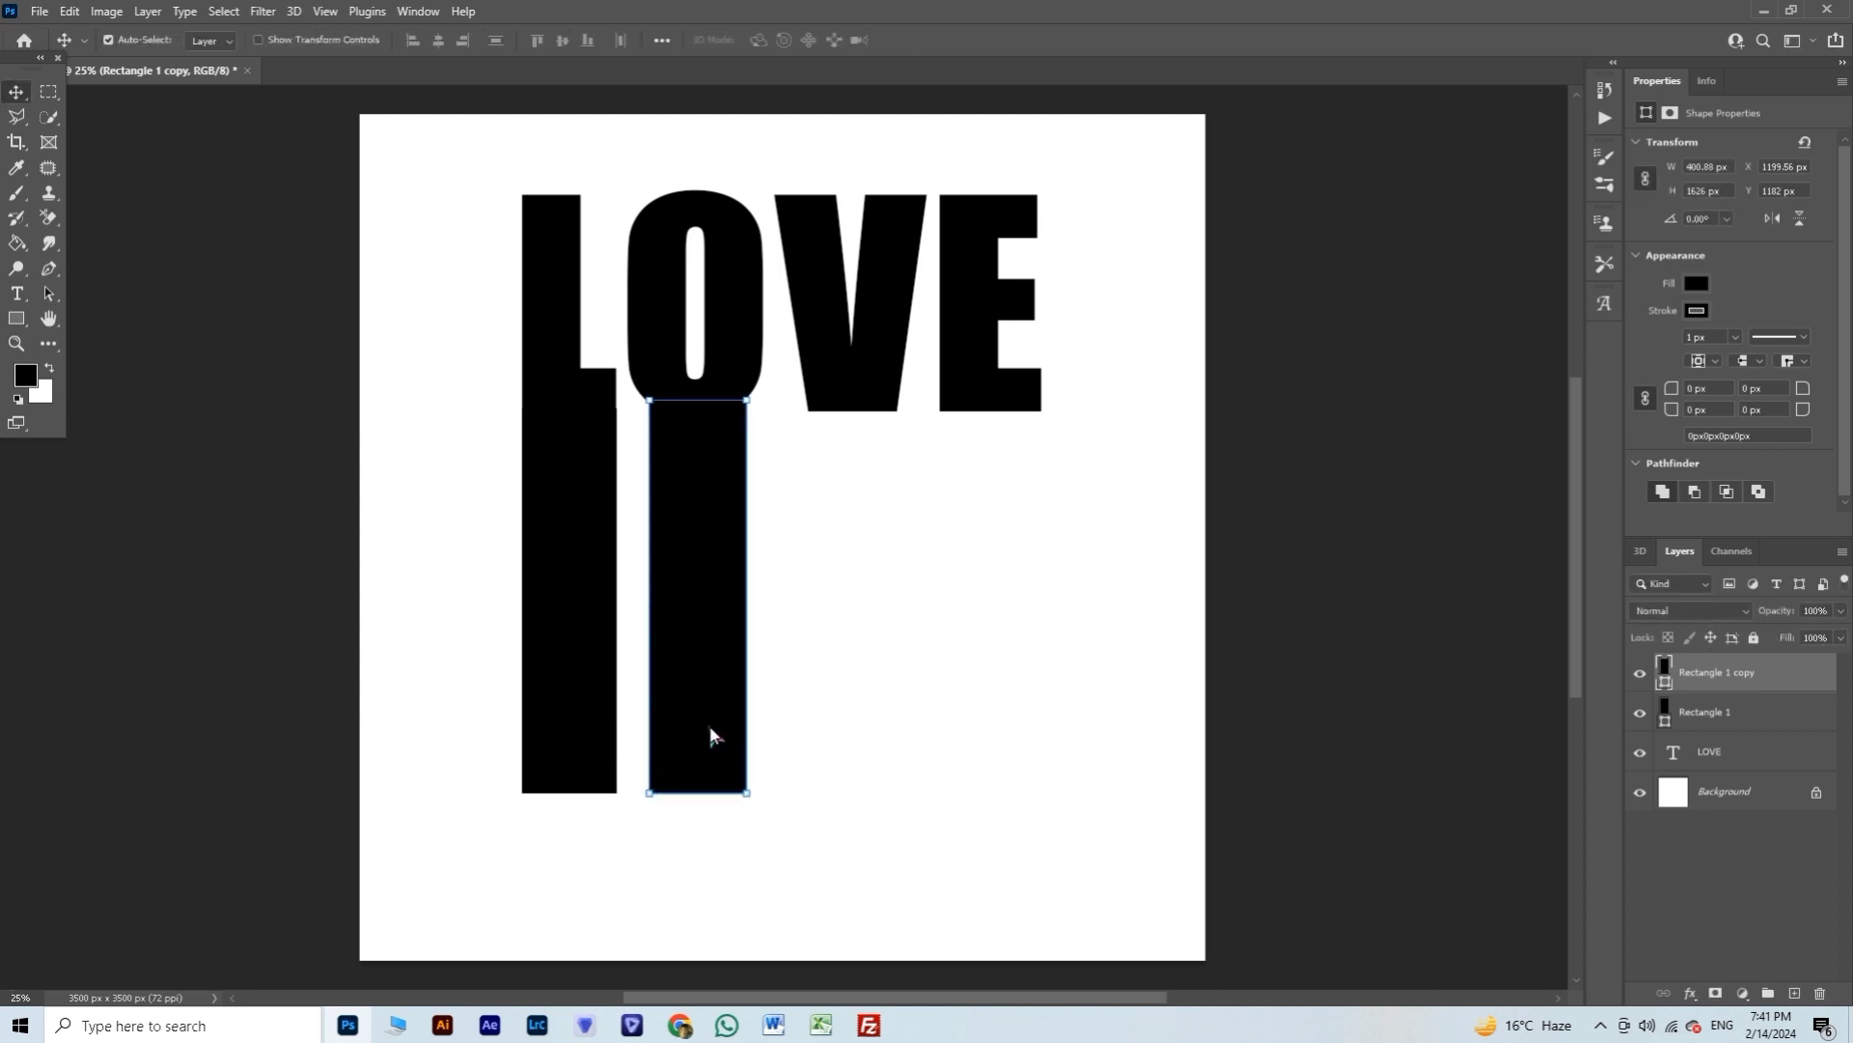
left_click_drag(662, 668, 815, 663)
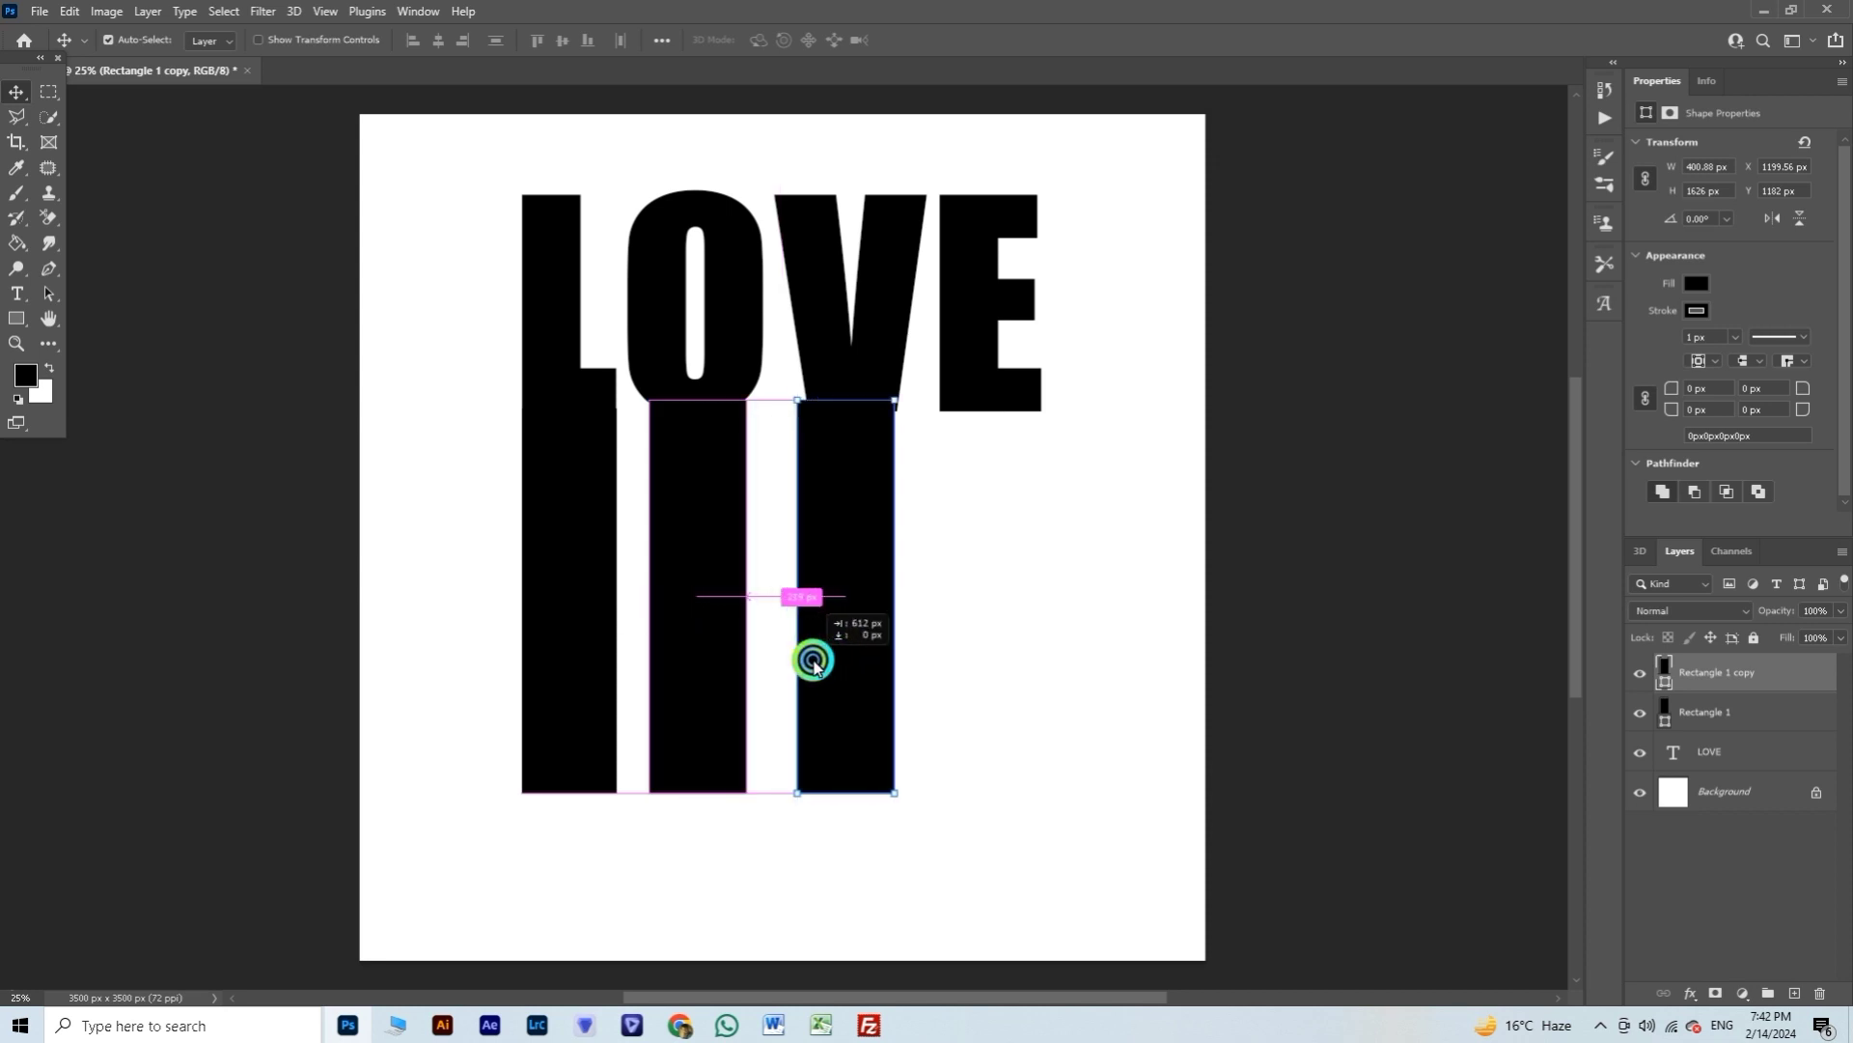
left_click_drag(816, 663, 1006, 645)
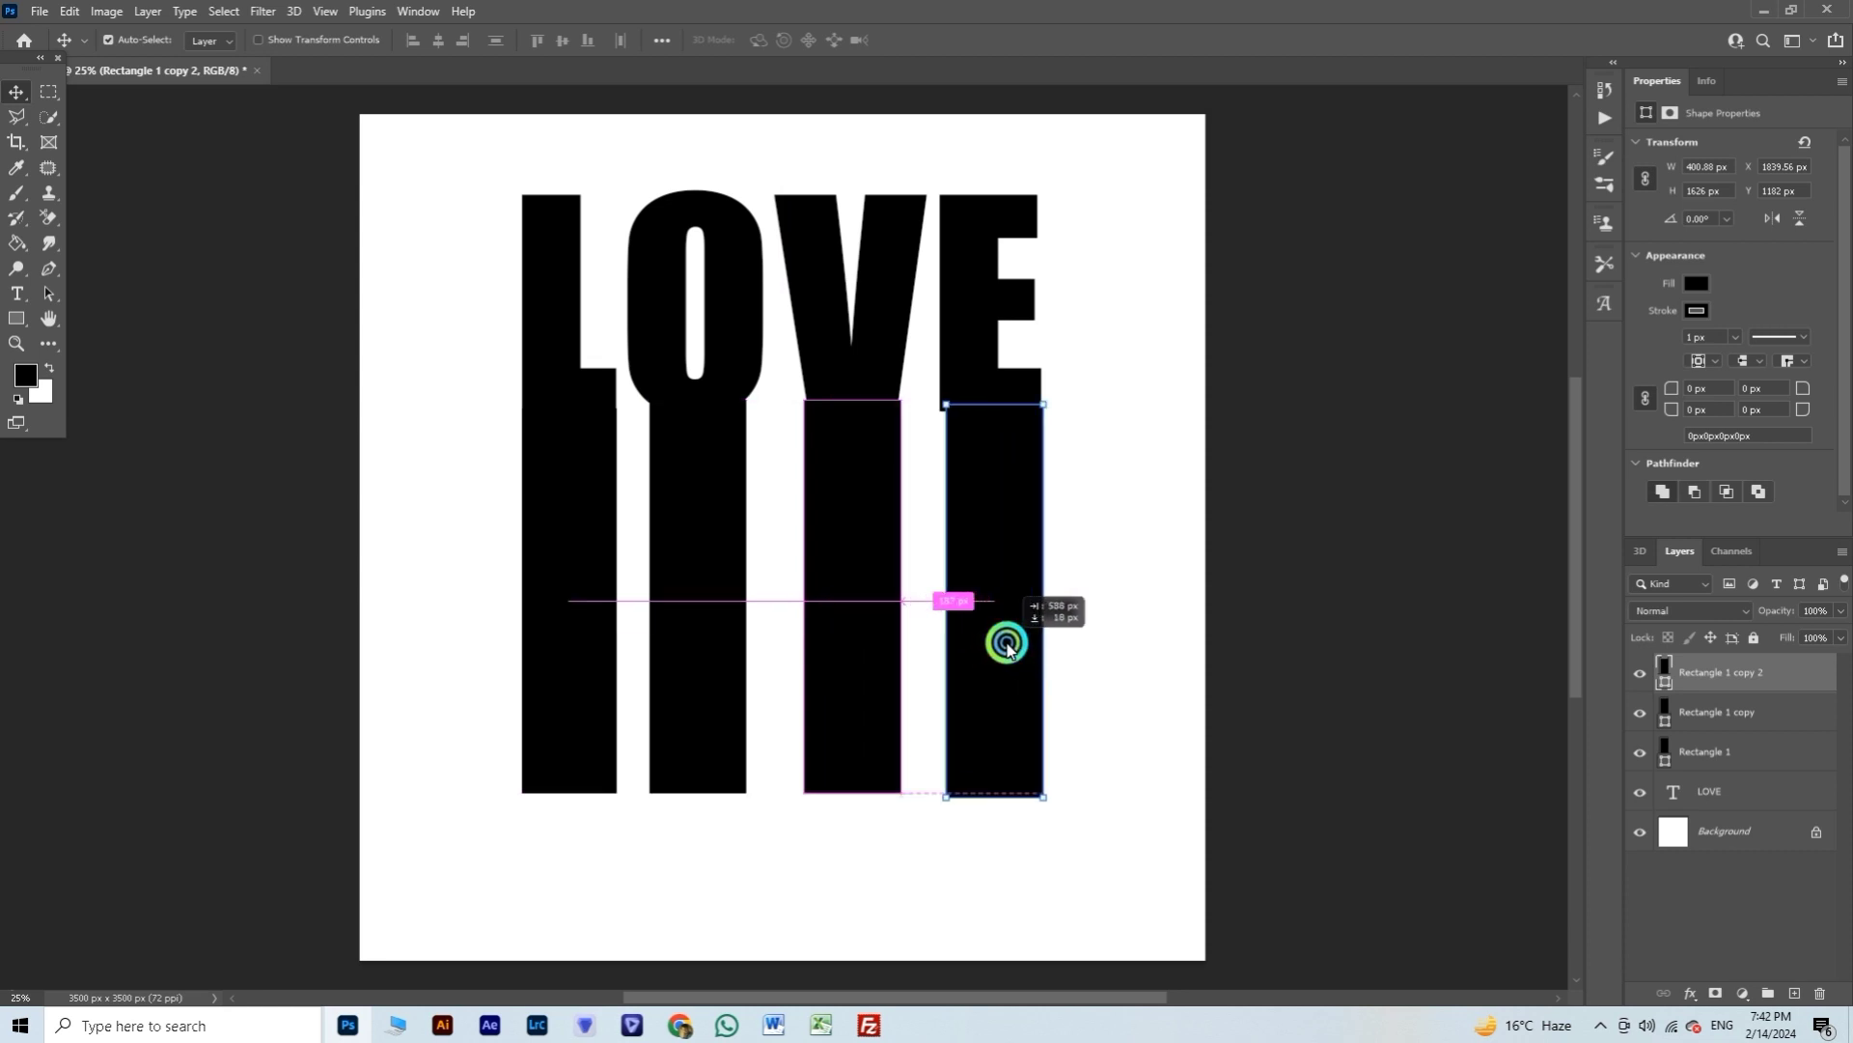
Step: Add a bar copy under the E, widen it and shorten it to match the others
left_click_drag(1006, 645, 1004, 636)
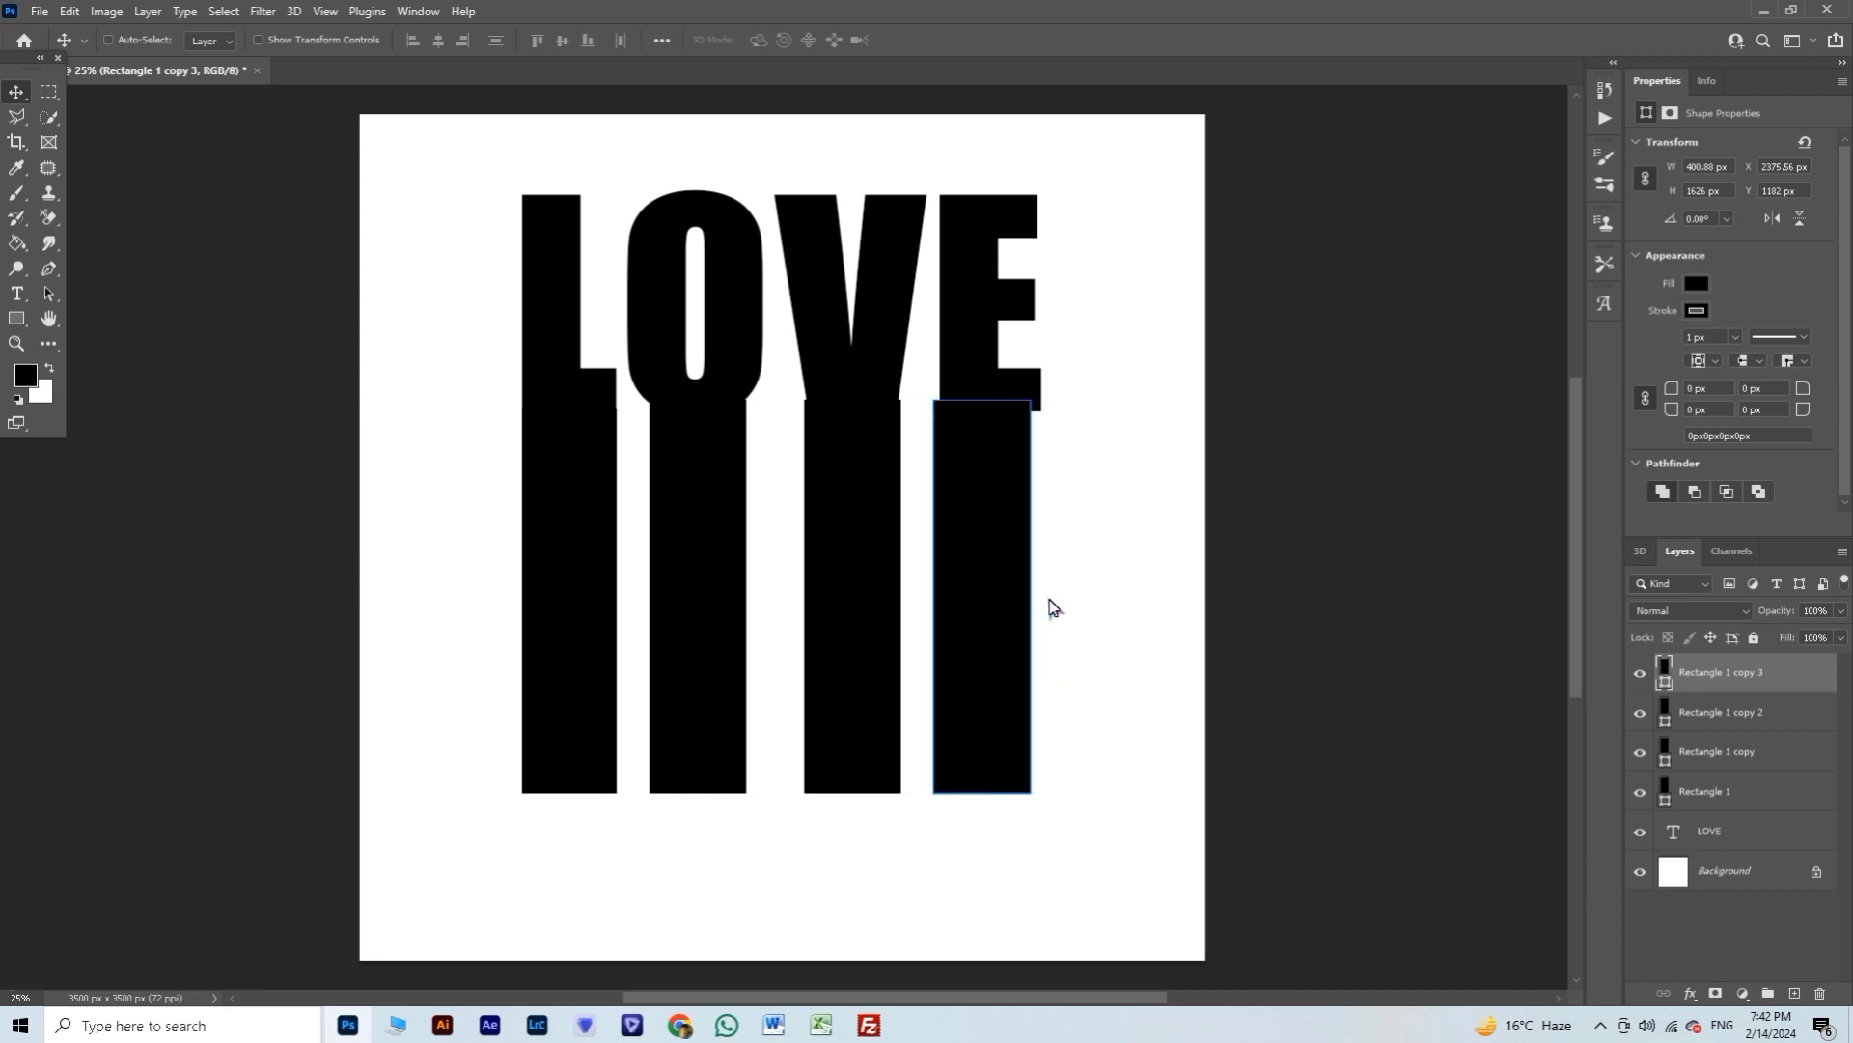
key("ctrl+t")
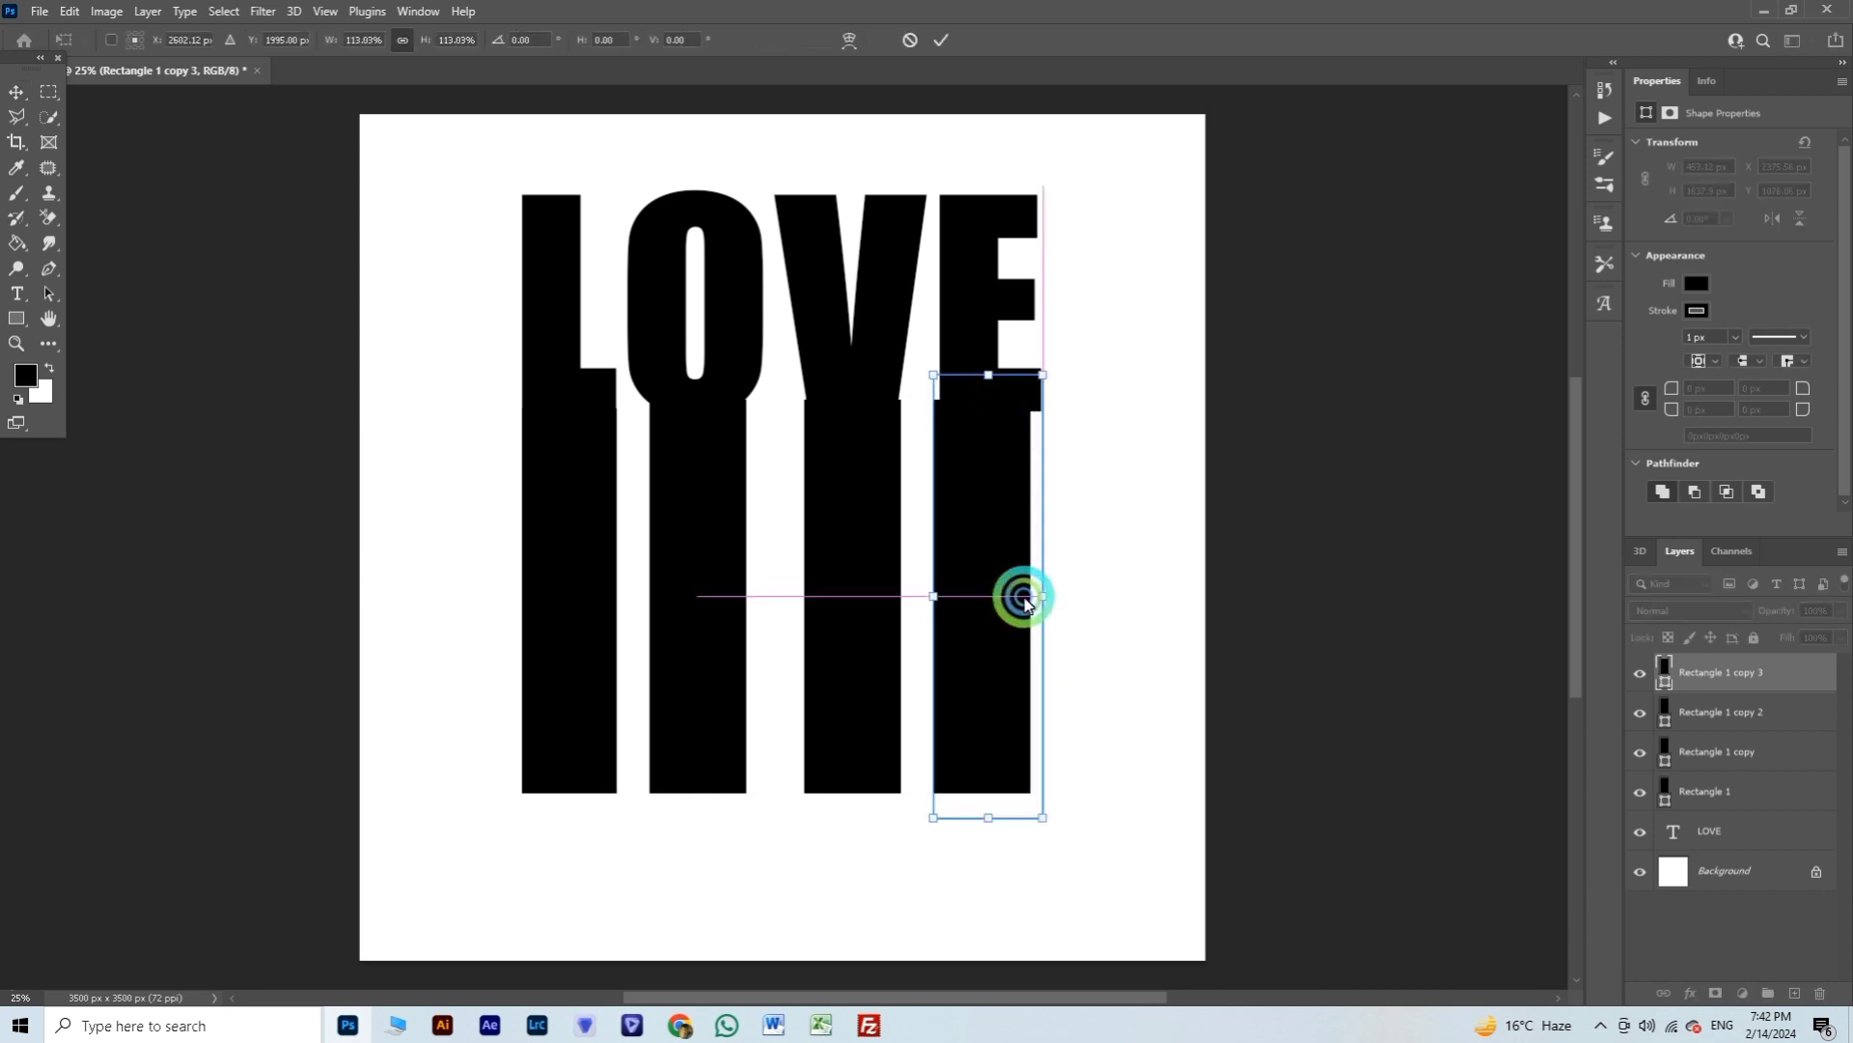
left_click_drag(1031, 595, 1042, 595)
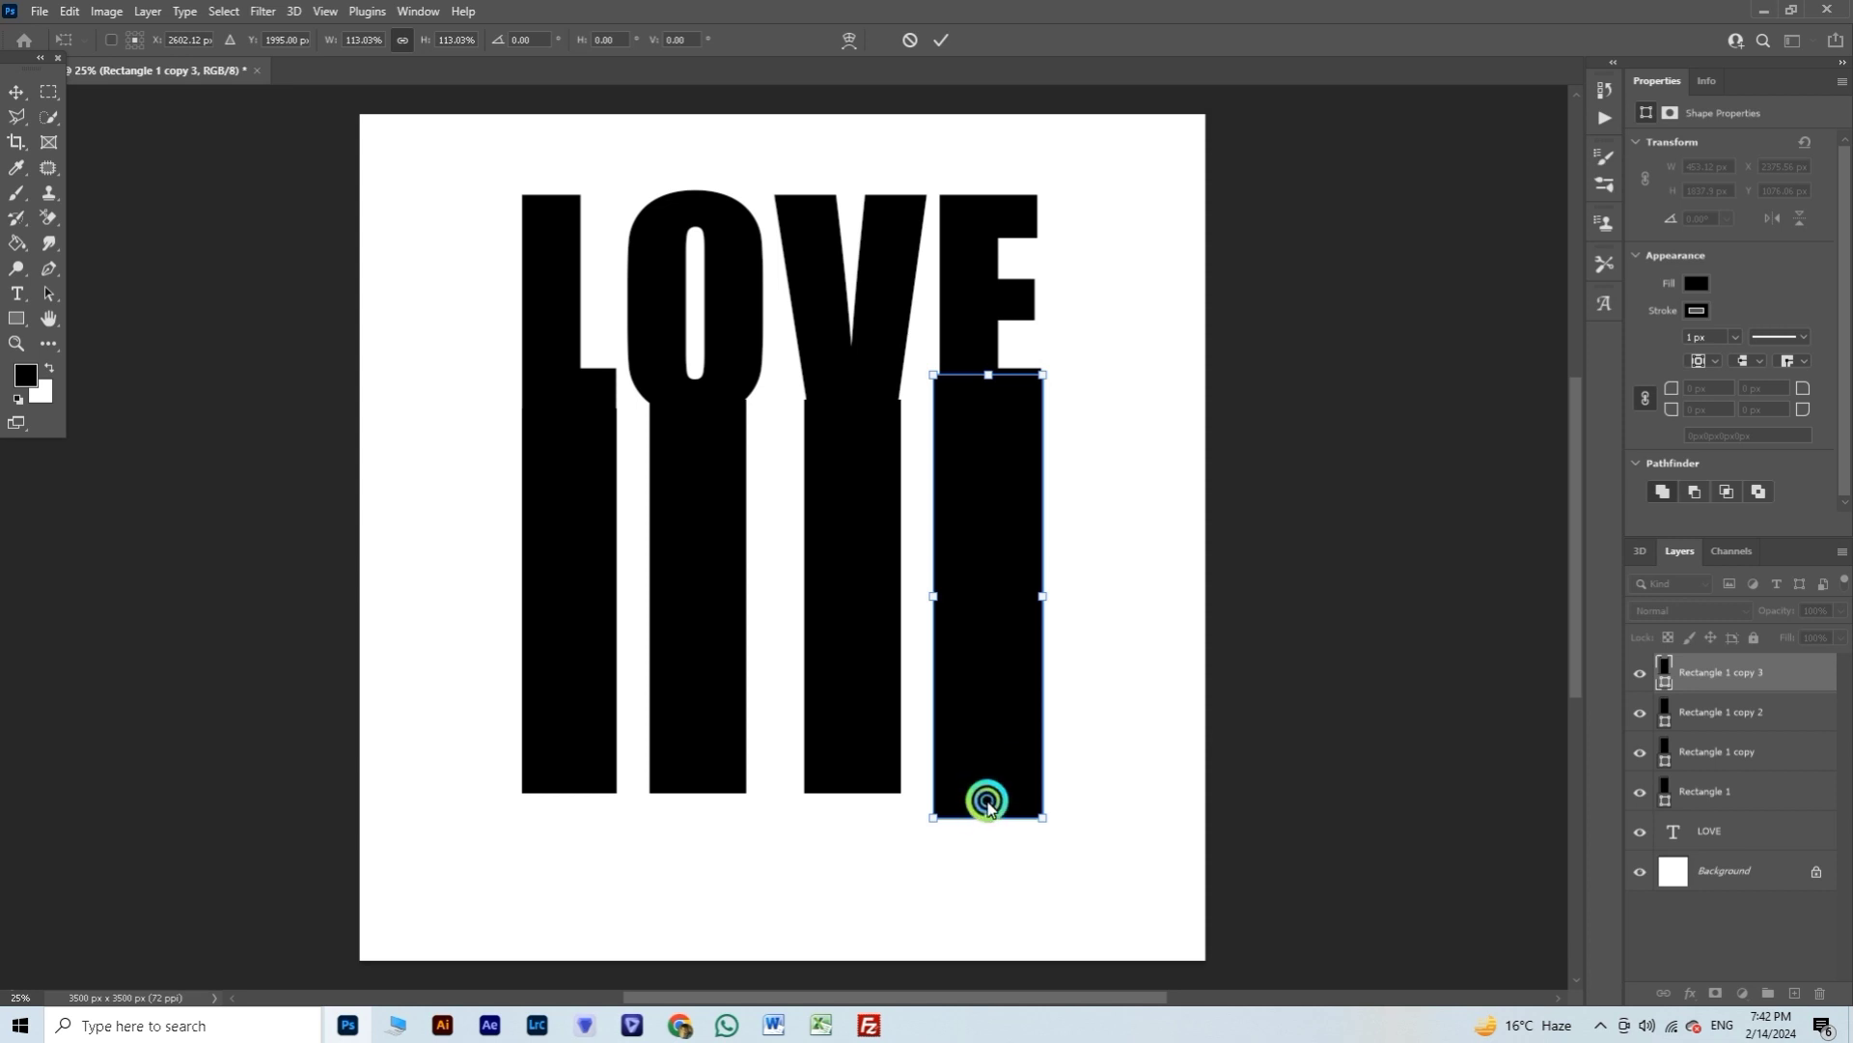
left_click_drag(987, 804, 996, 795)
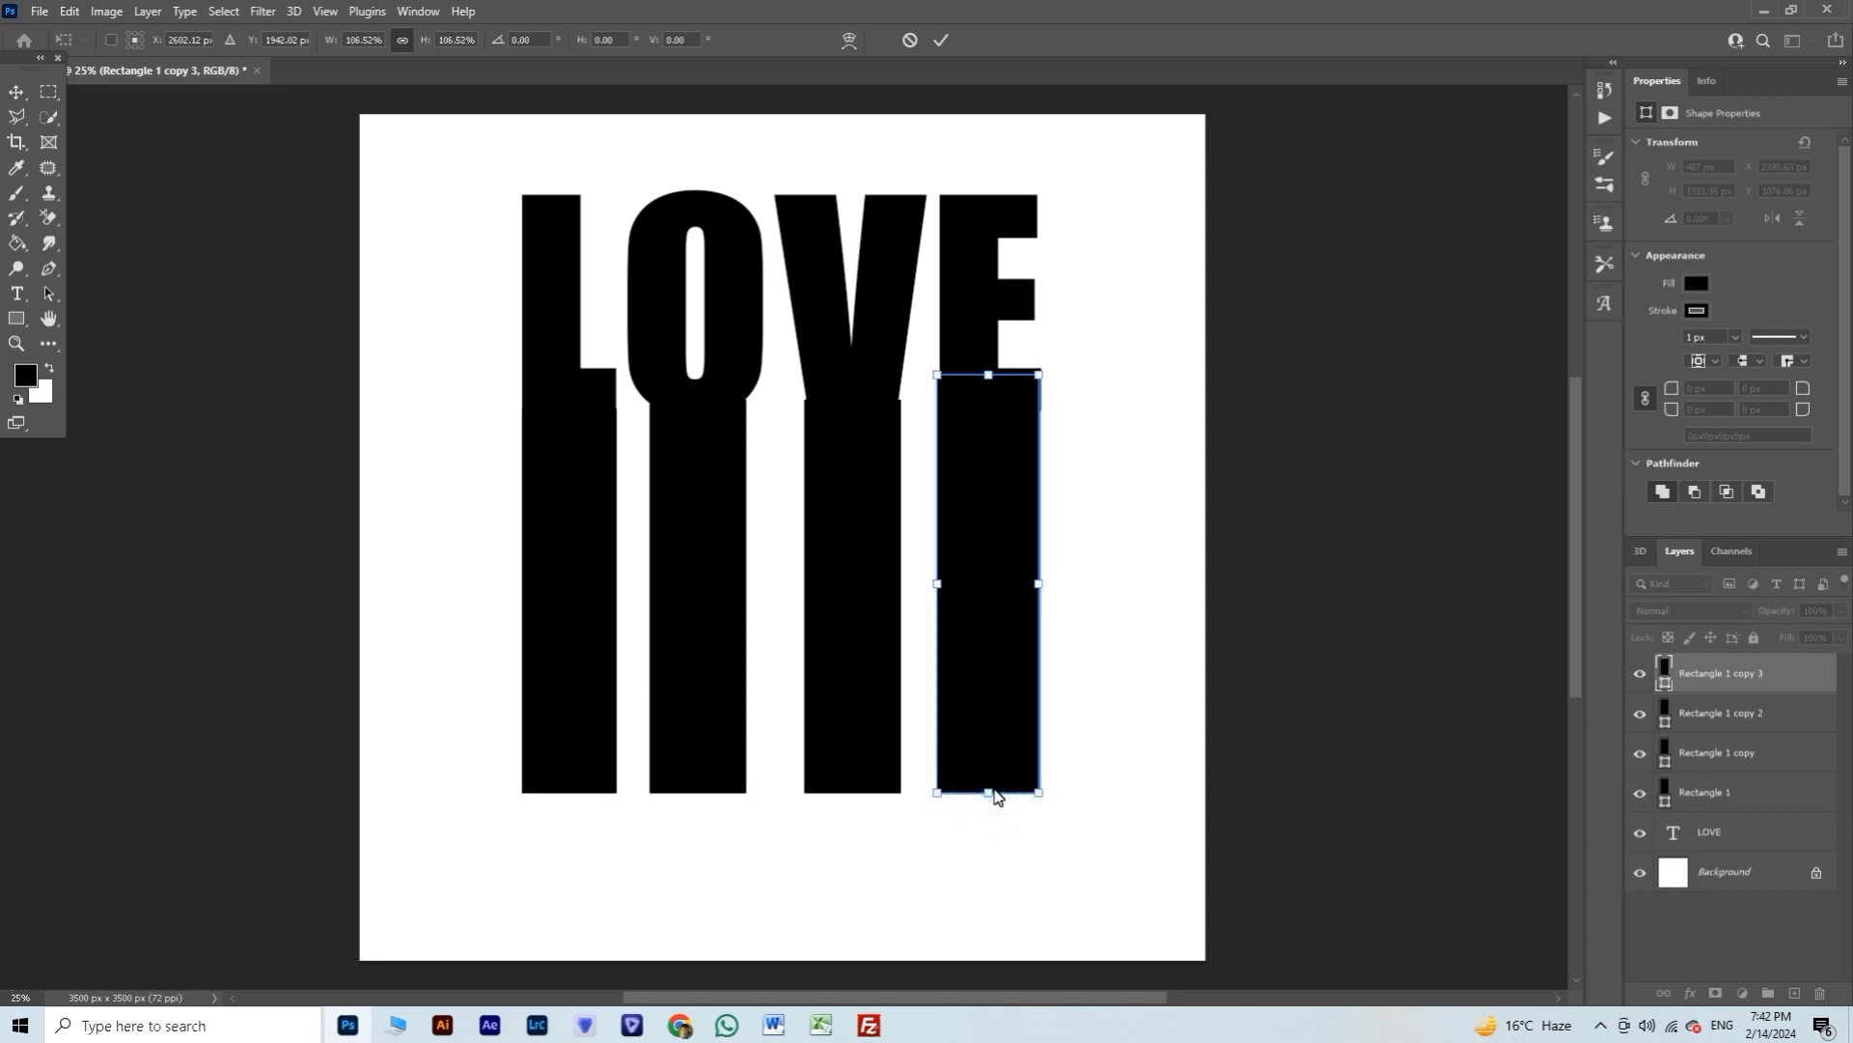
key("Return")
left_click(1115, 668)
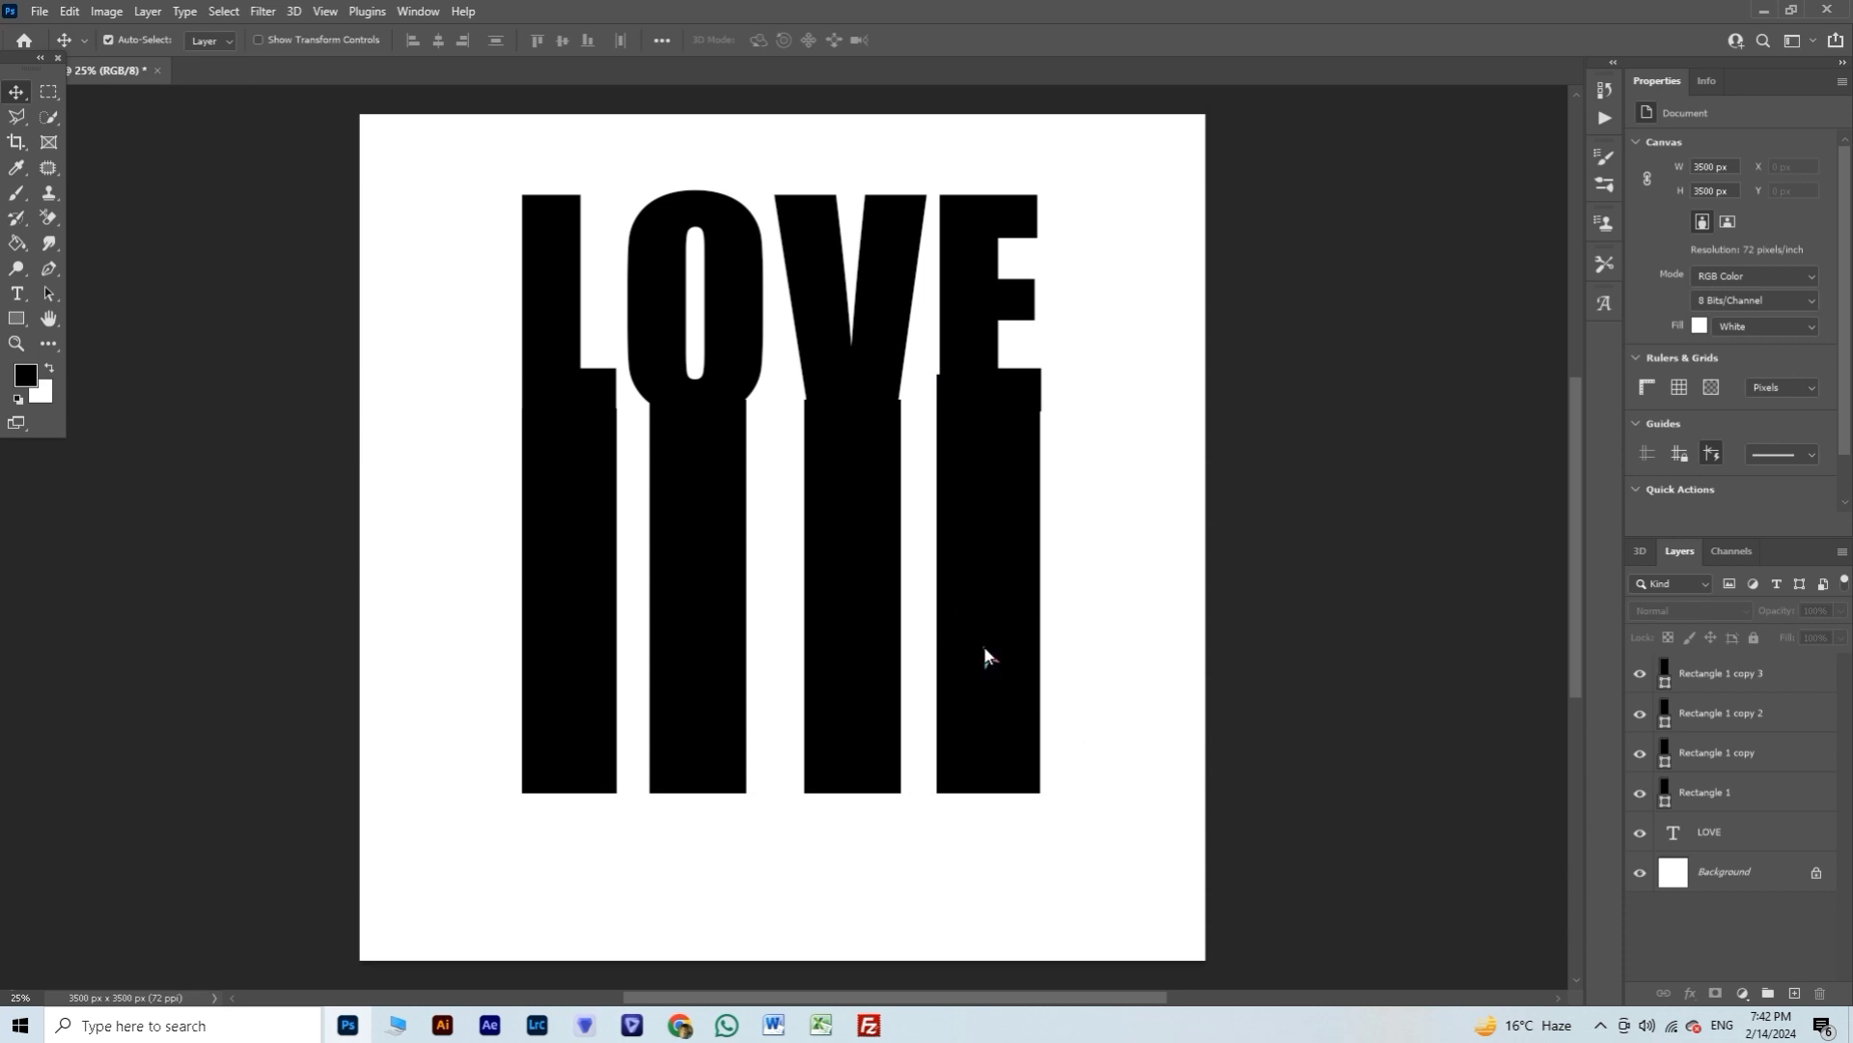
Step: Widen the bar under the V slightly with Free Transform
left_click(870, 545)
key("ctrl+t")
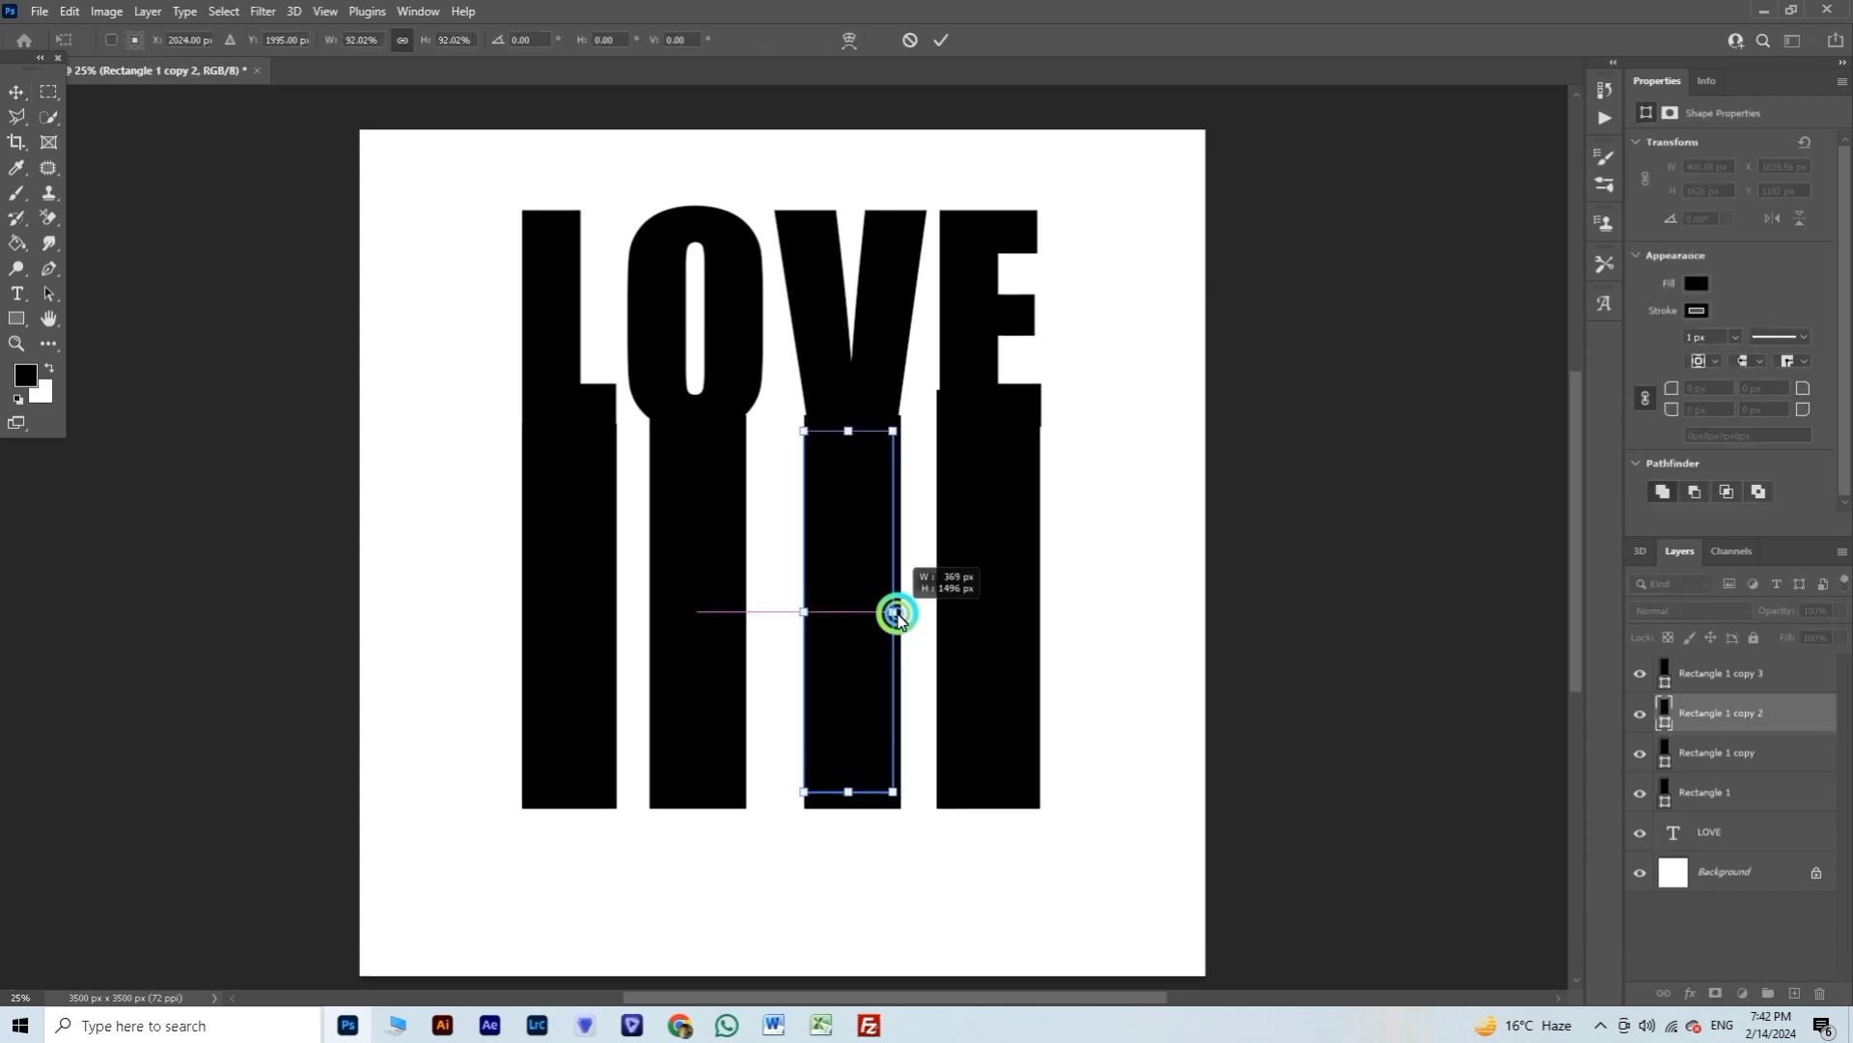
left_click_drag(901, 611, 899, 611)
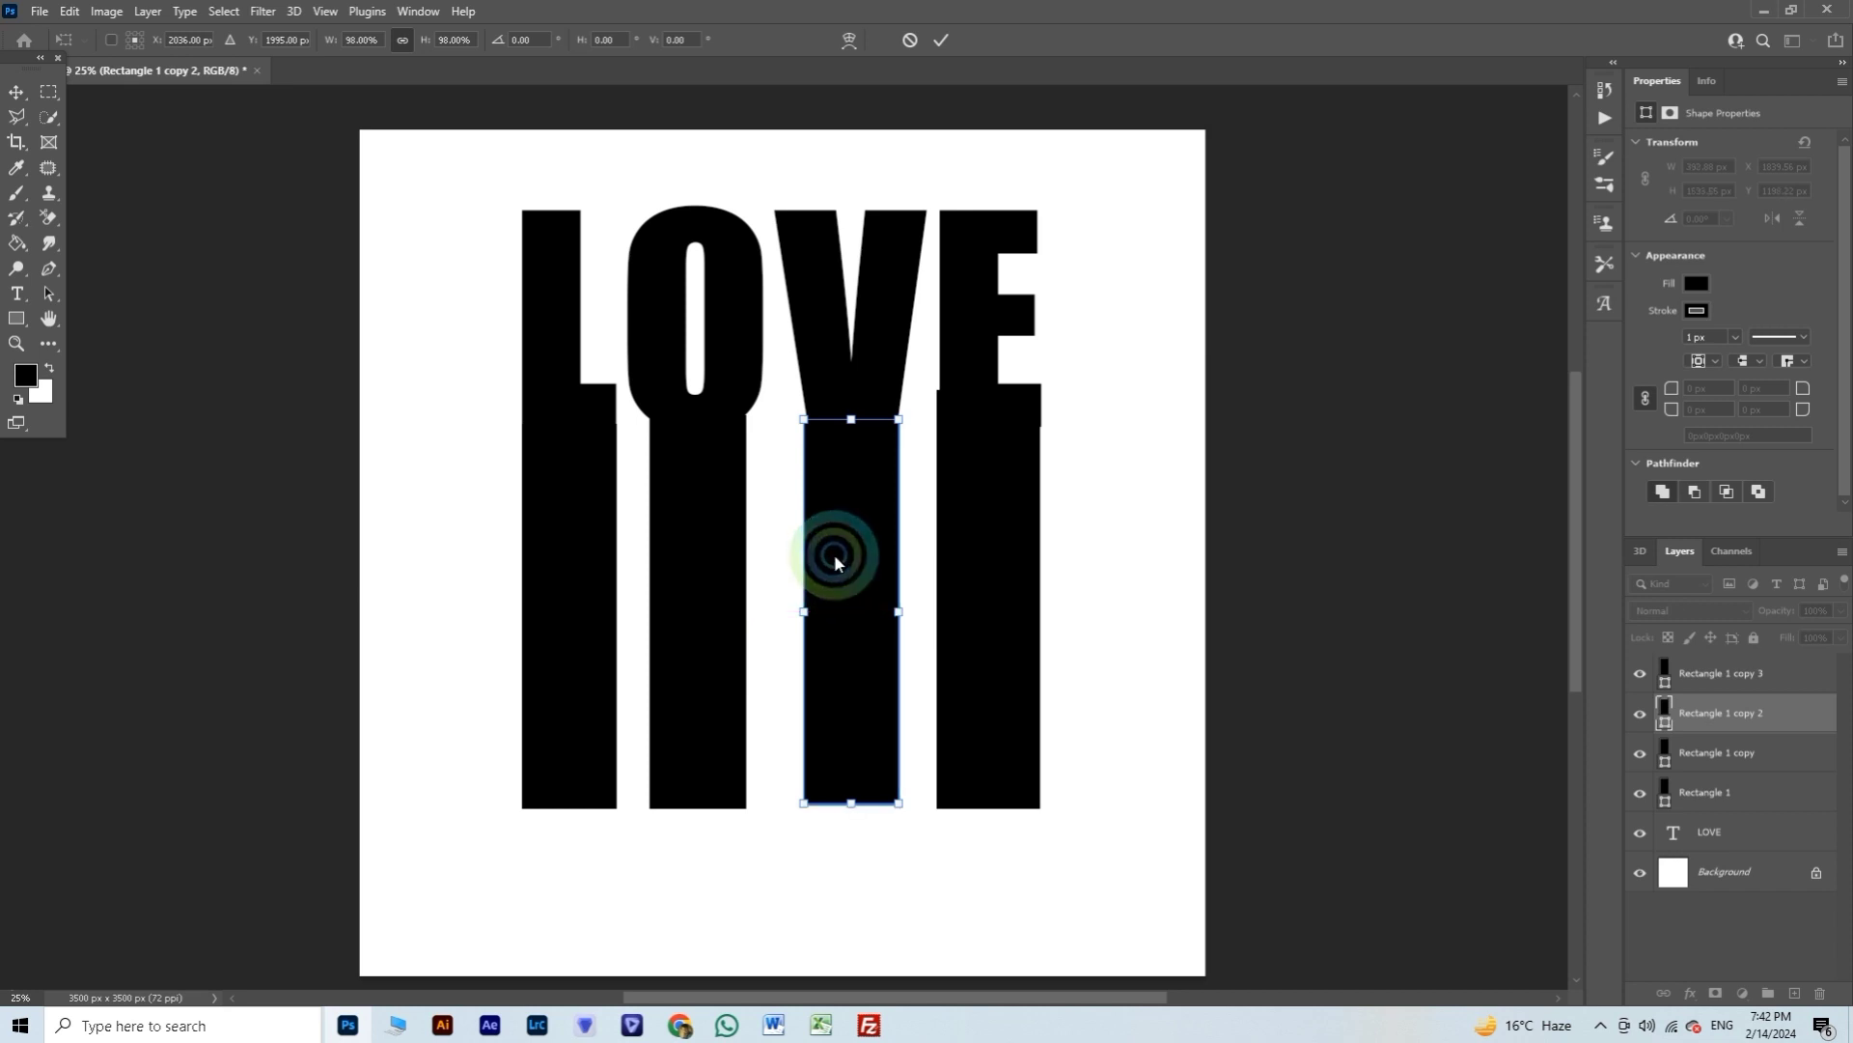
left_click(802, 840)
left_click(858, 908)
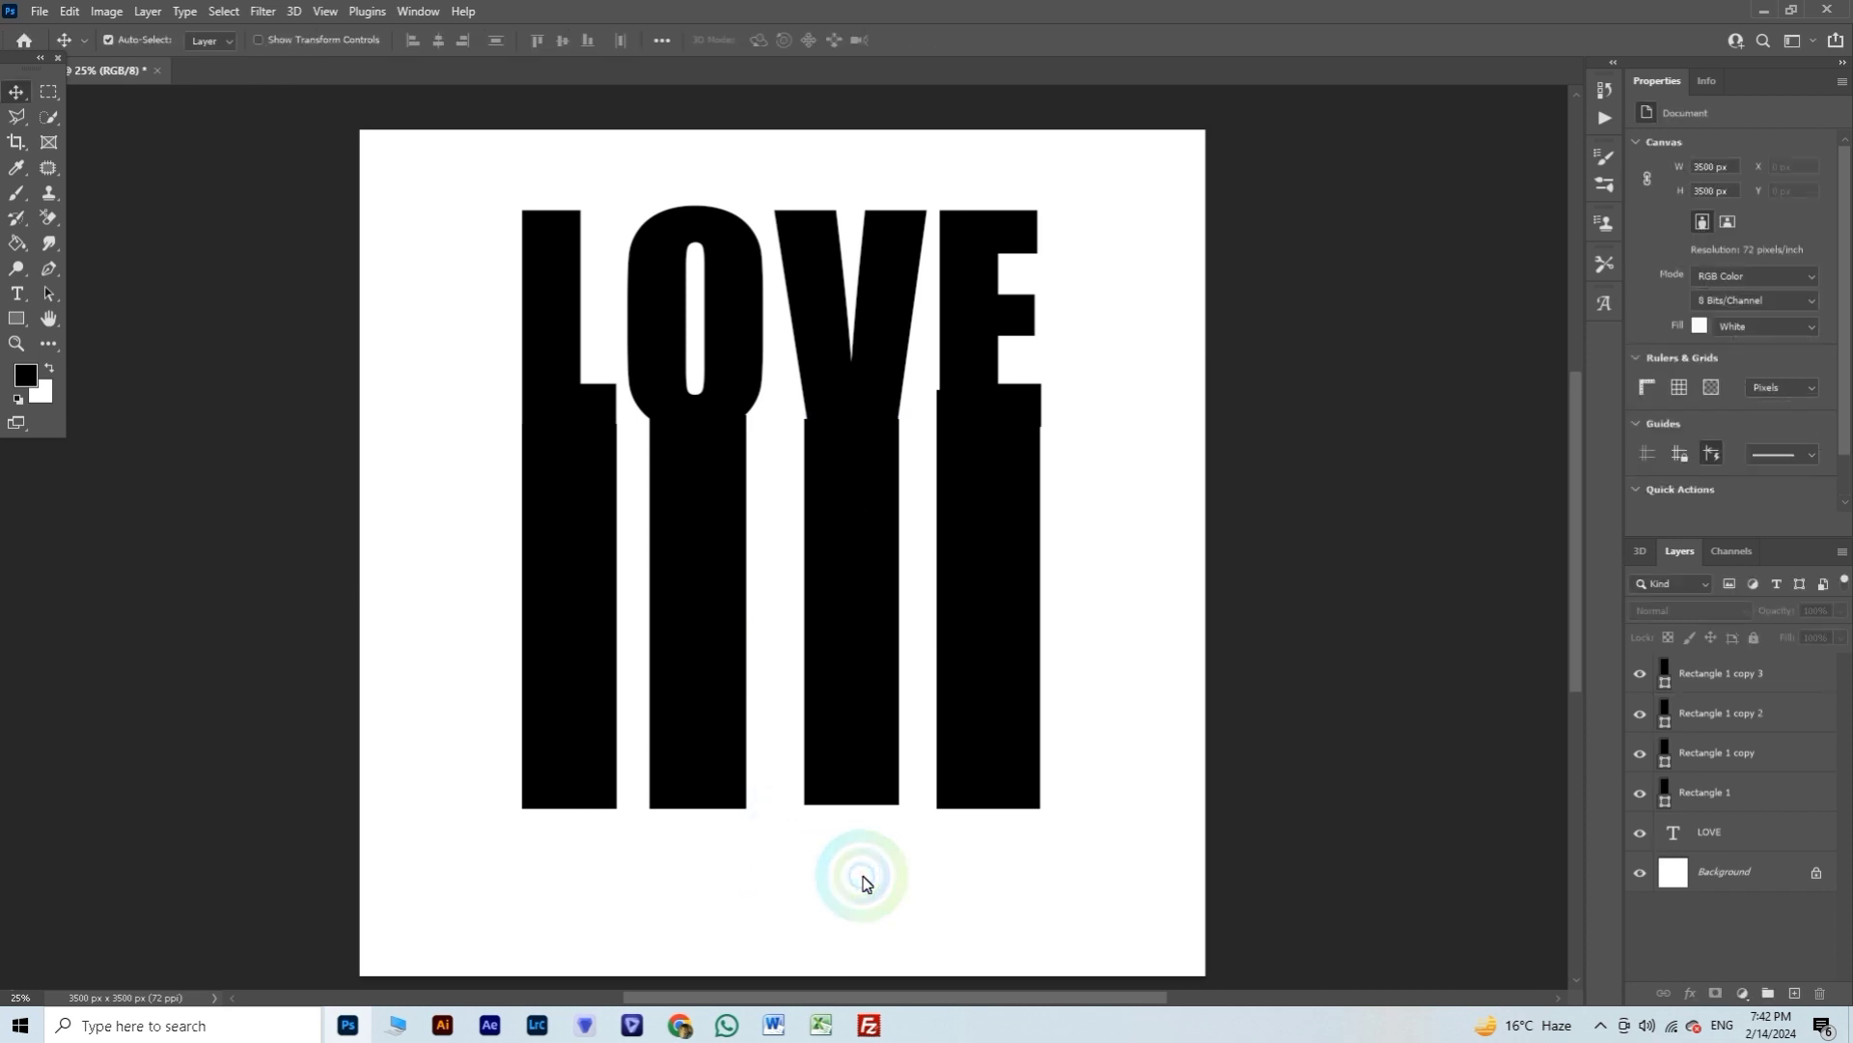
Step: Extend the V bar's bottom so it ends level with the other bars
left_click(862, 794)
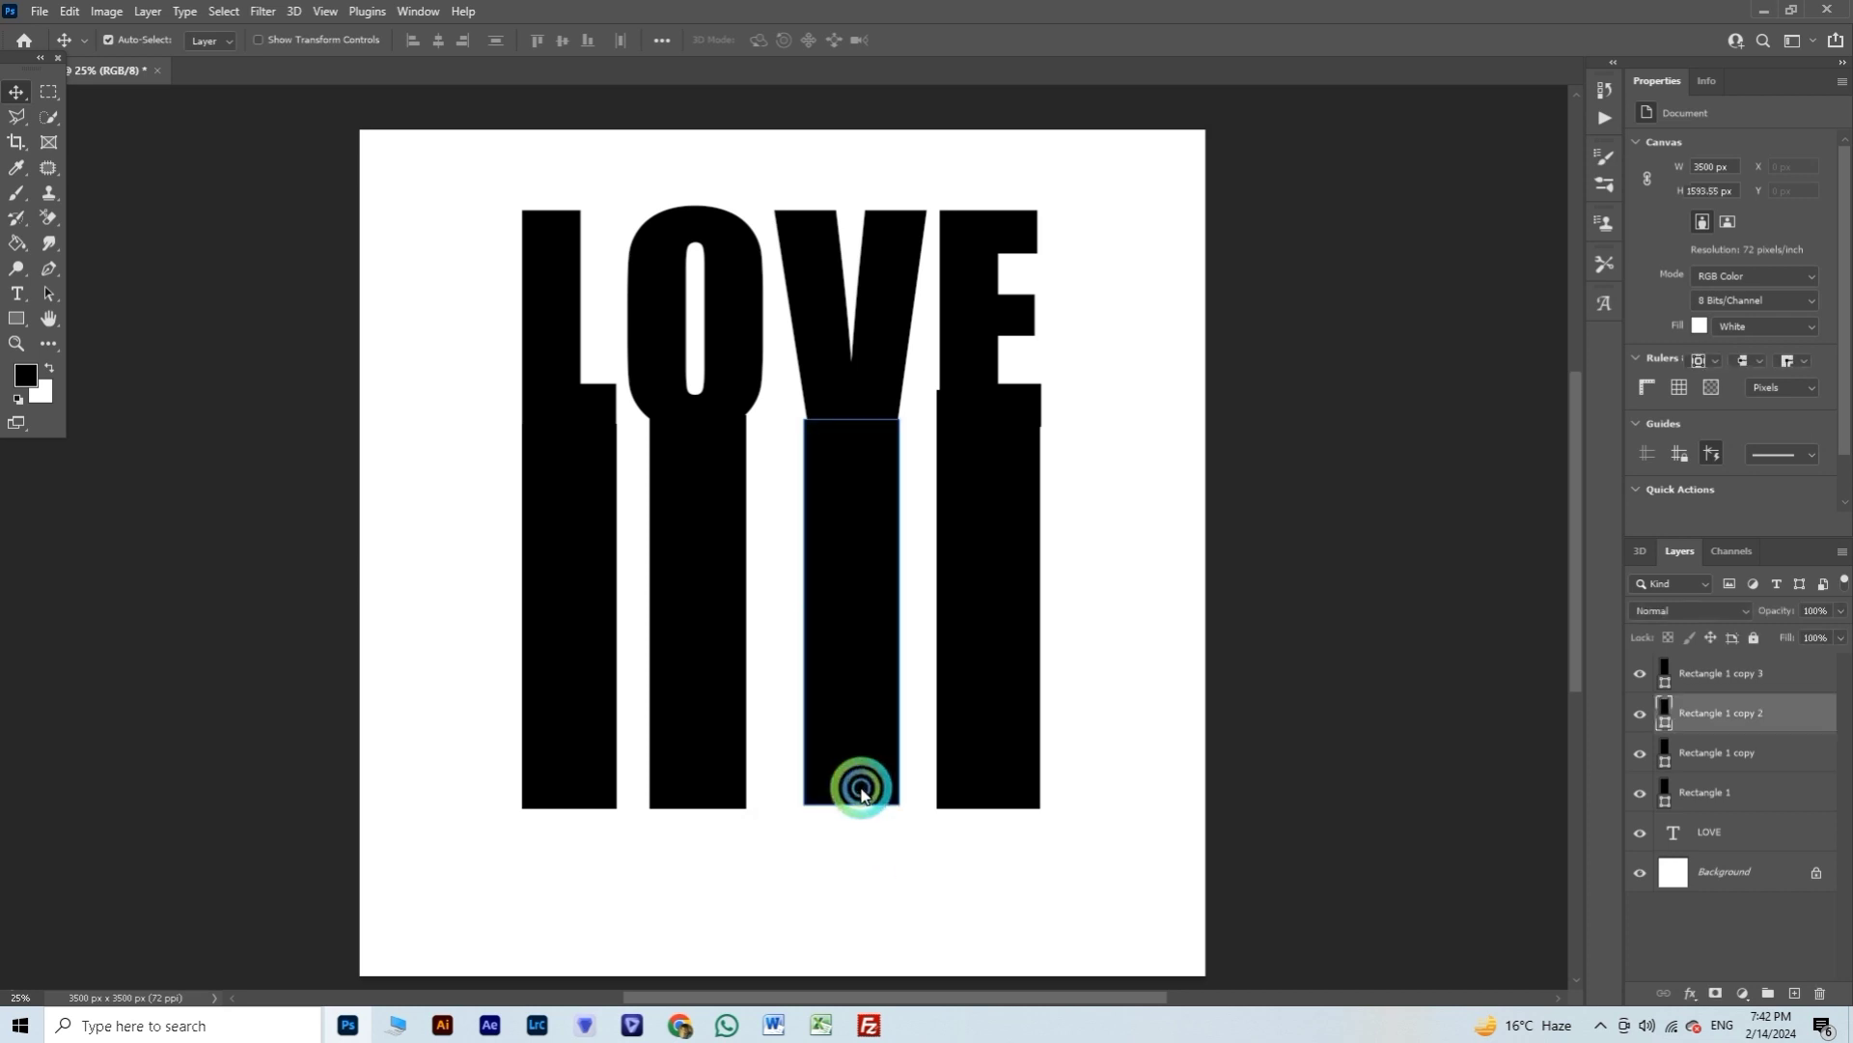
key("ctrl+t")
left_click_drag(850, 804, 850, 809)
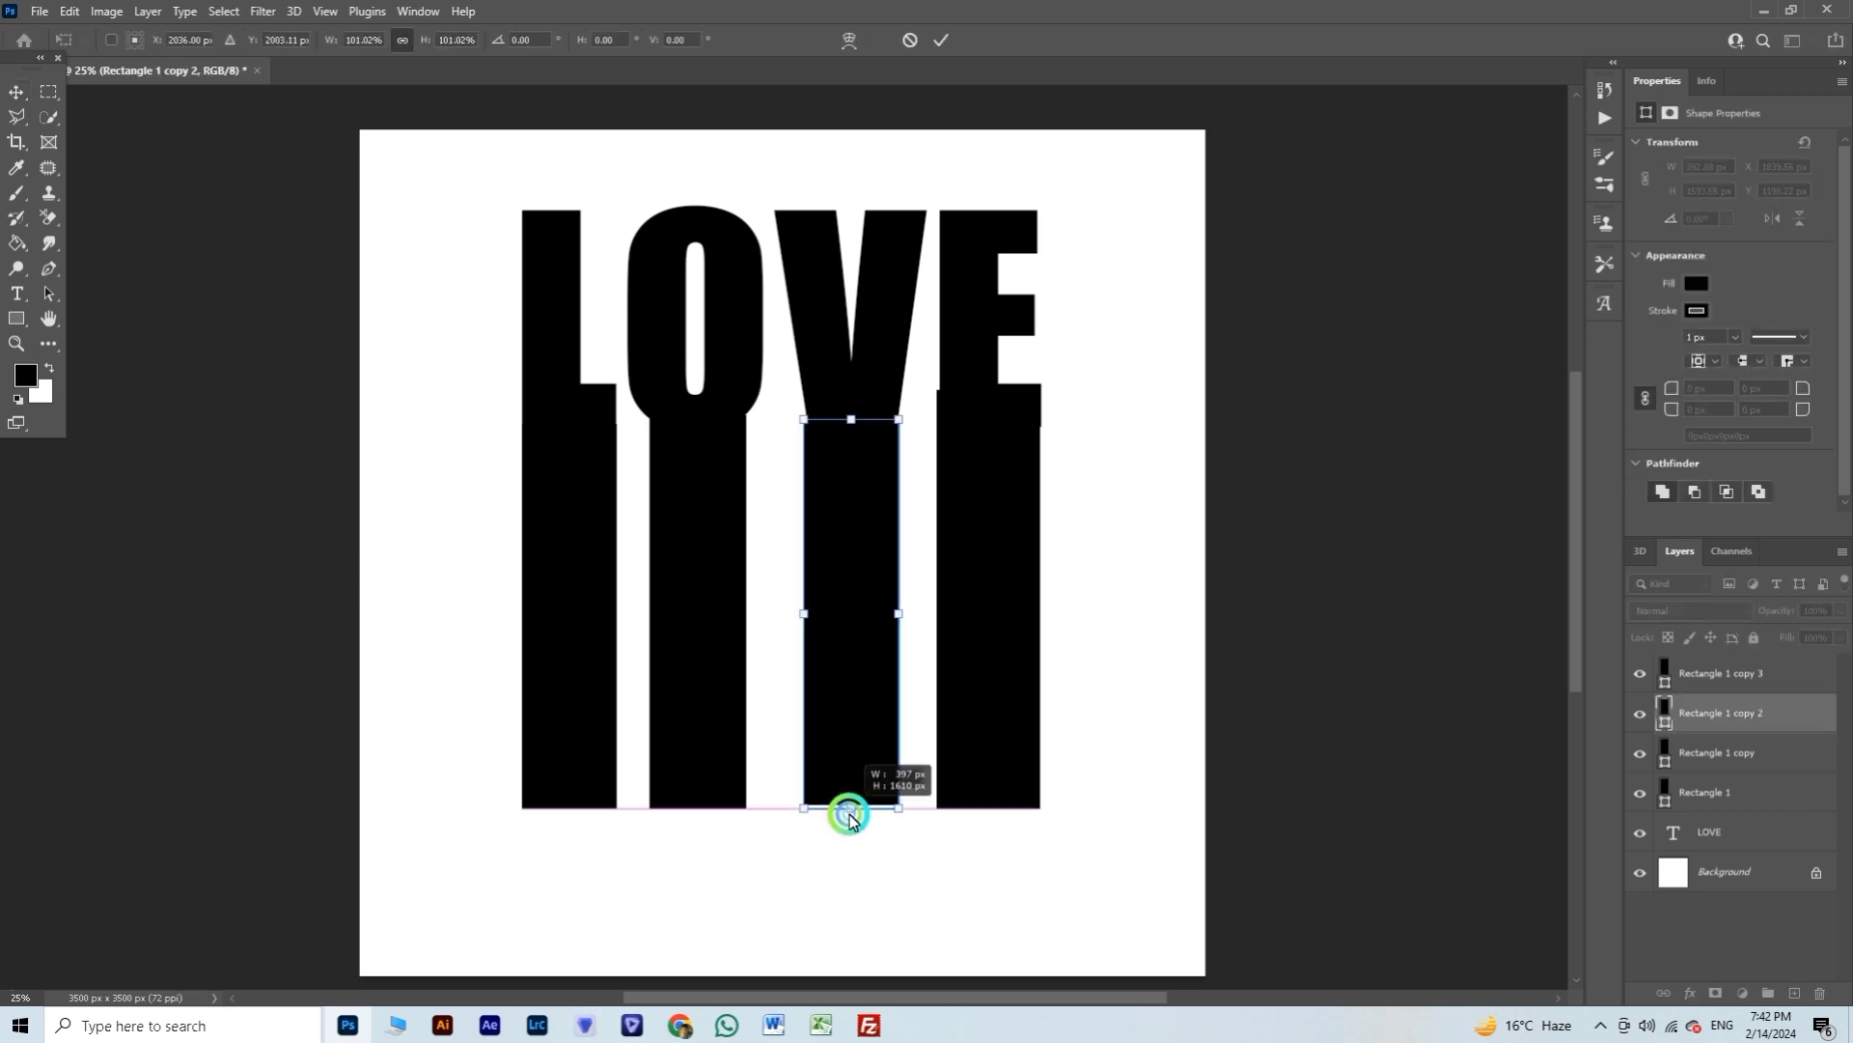
left_click(853, 836)
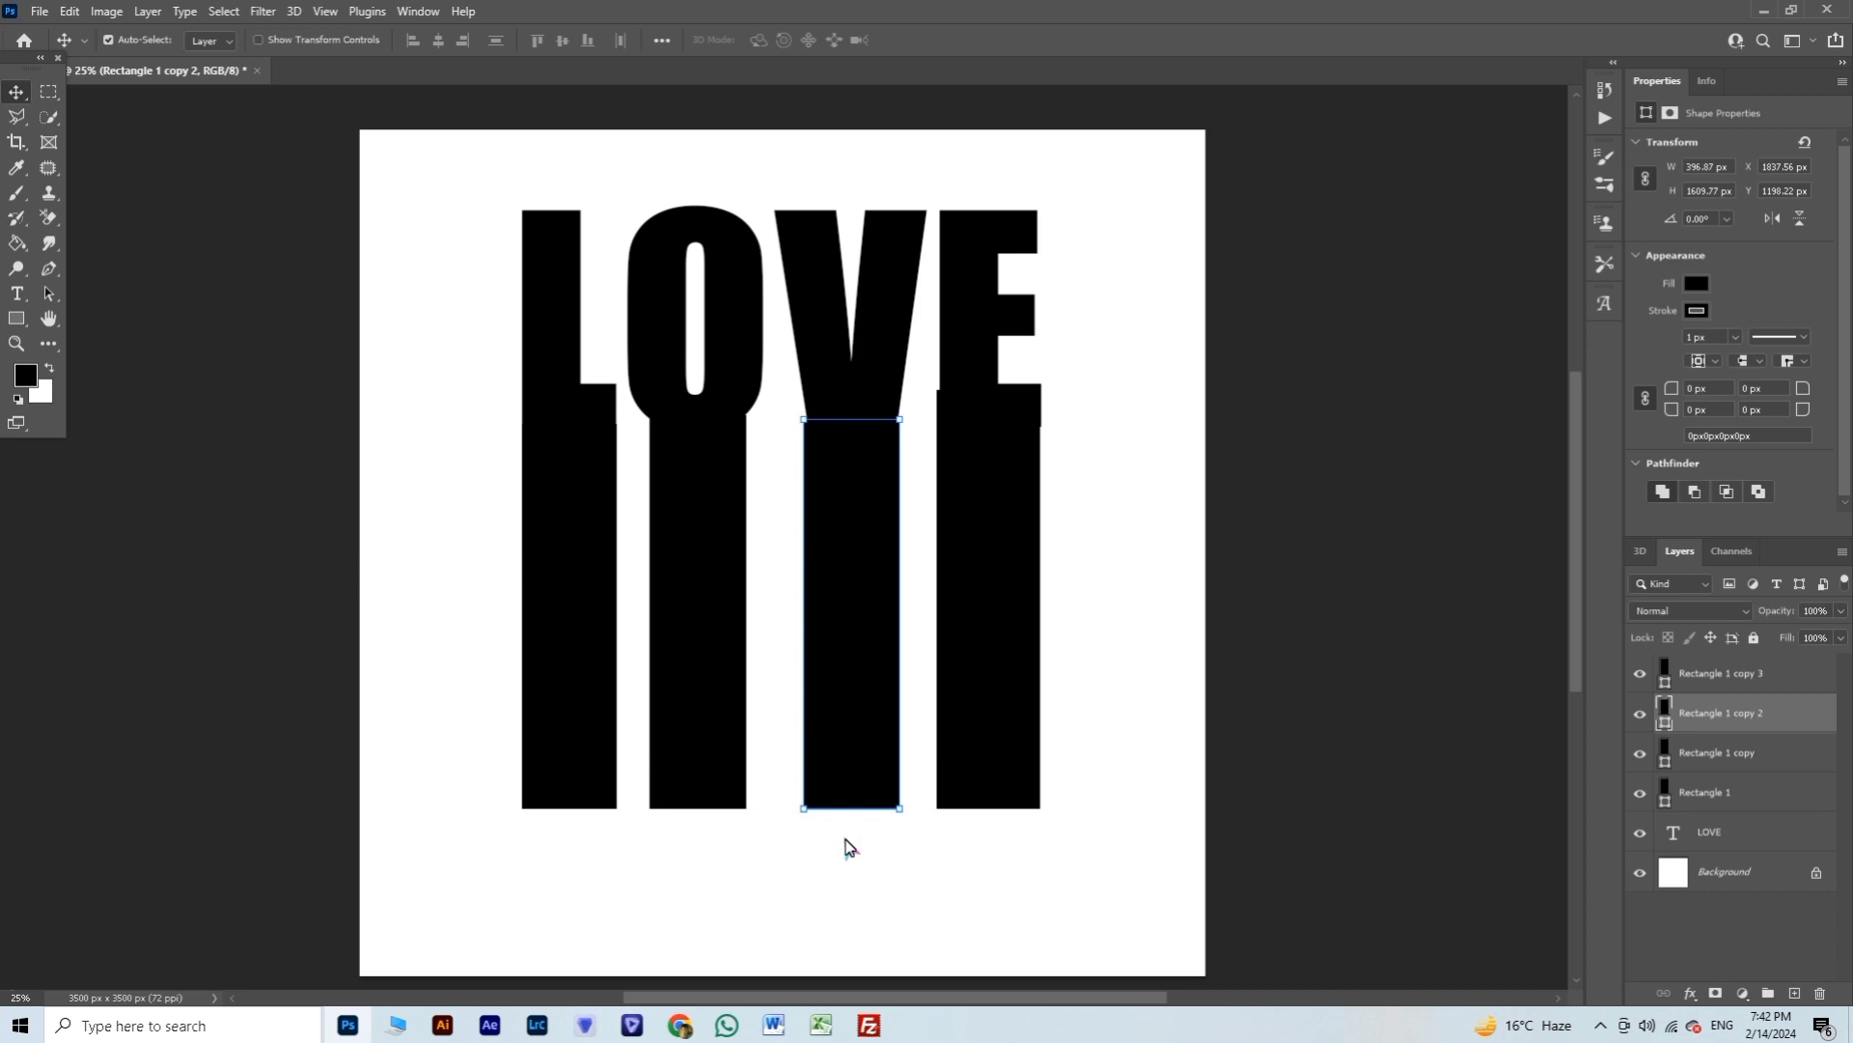
left_click(743, 819)
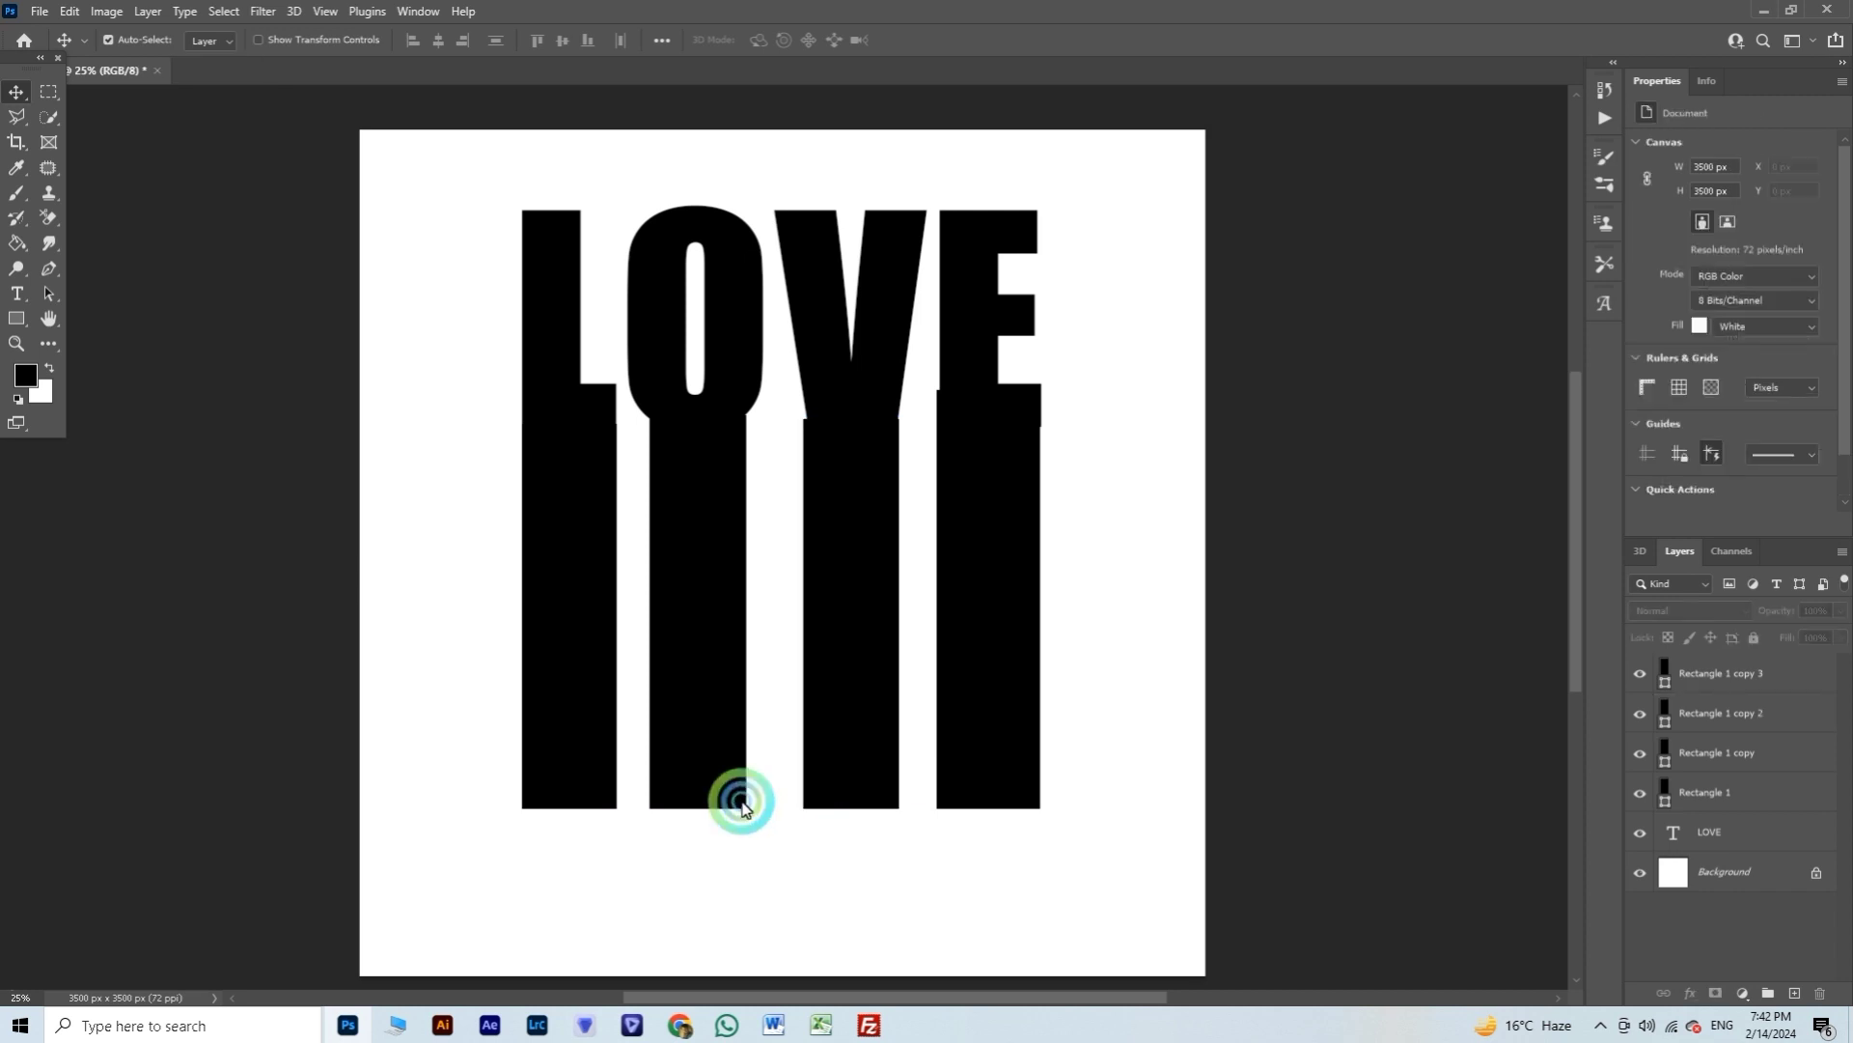
Step: Convert the LOVE text and four bar layers into one smart object and nudge it lower
left_click(1742, 681)
left_click(1730, 719, "shift")
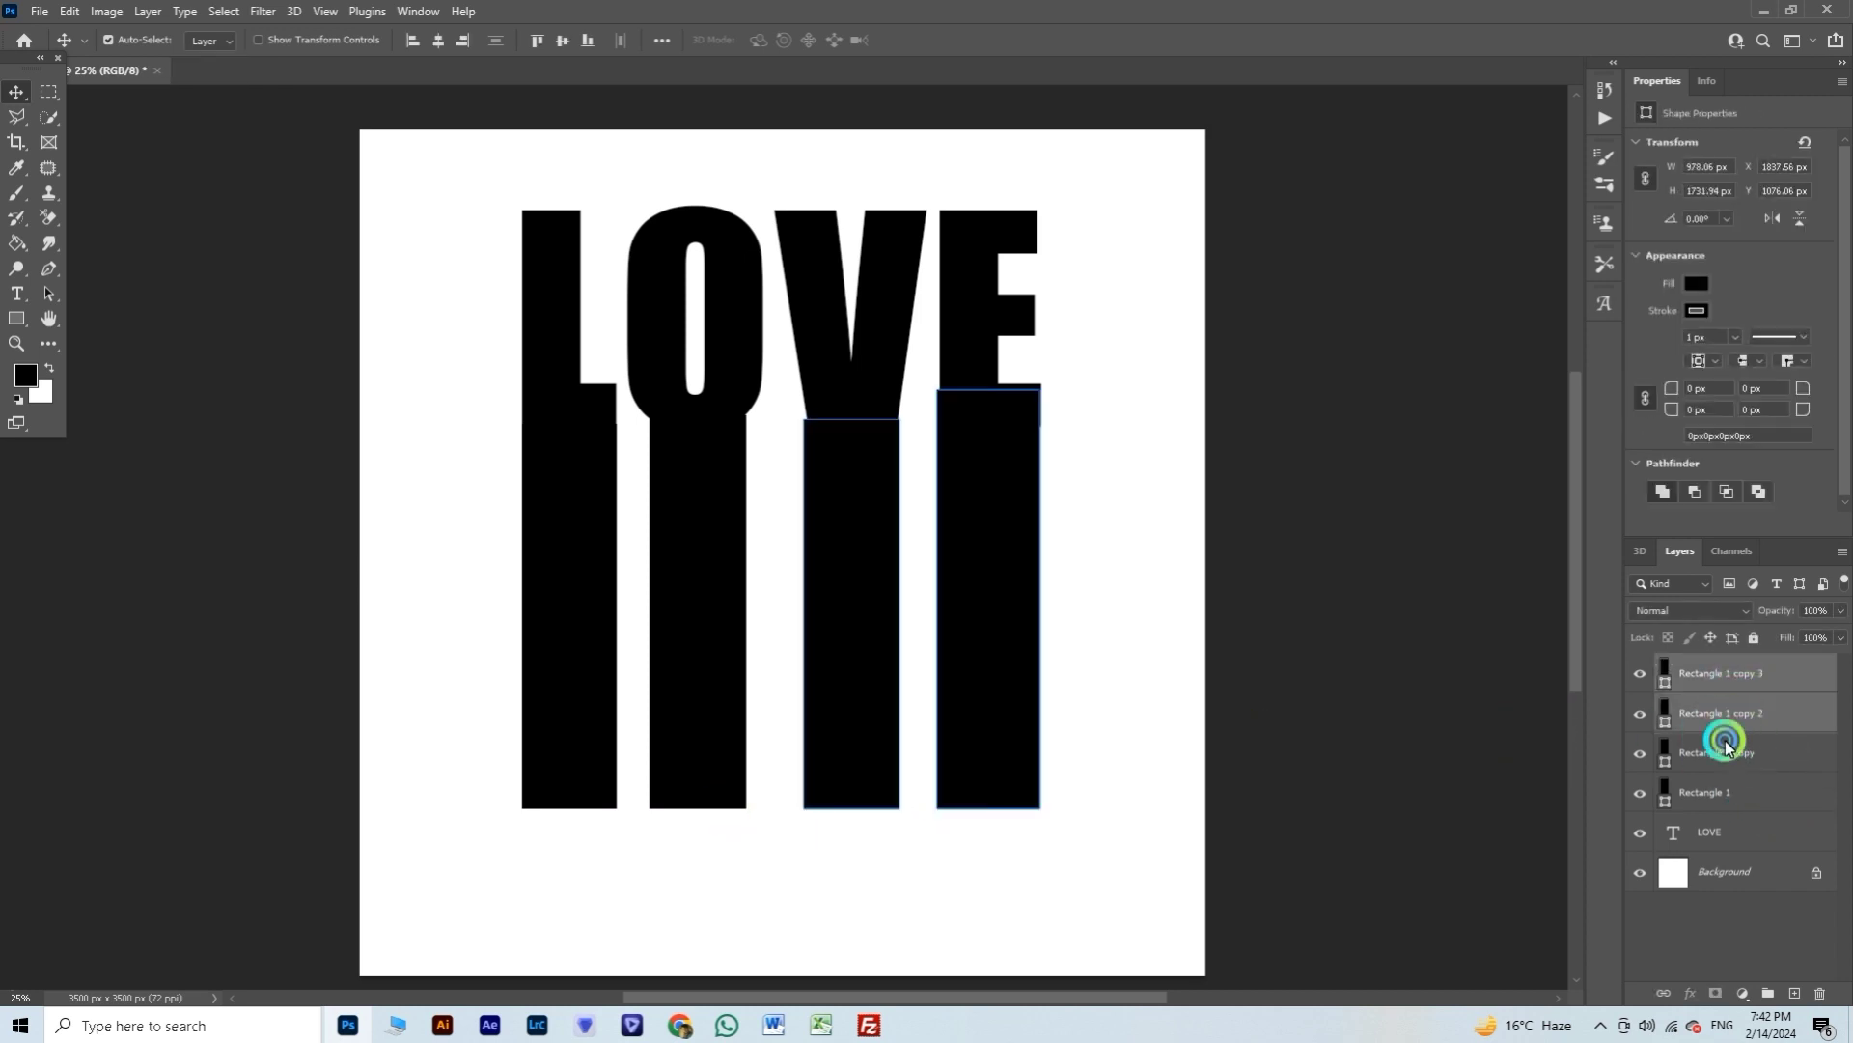
left_click(1726, 749, "shift")
left_click(1709, 791, "shift")
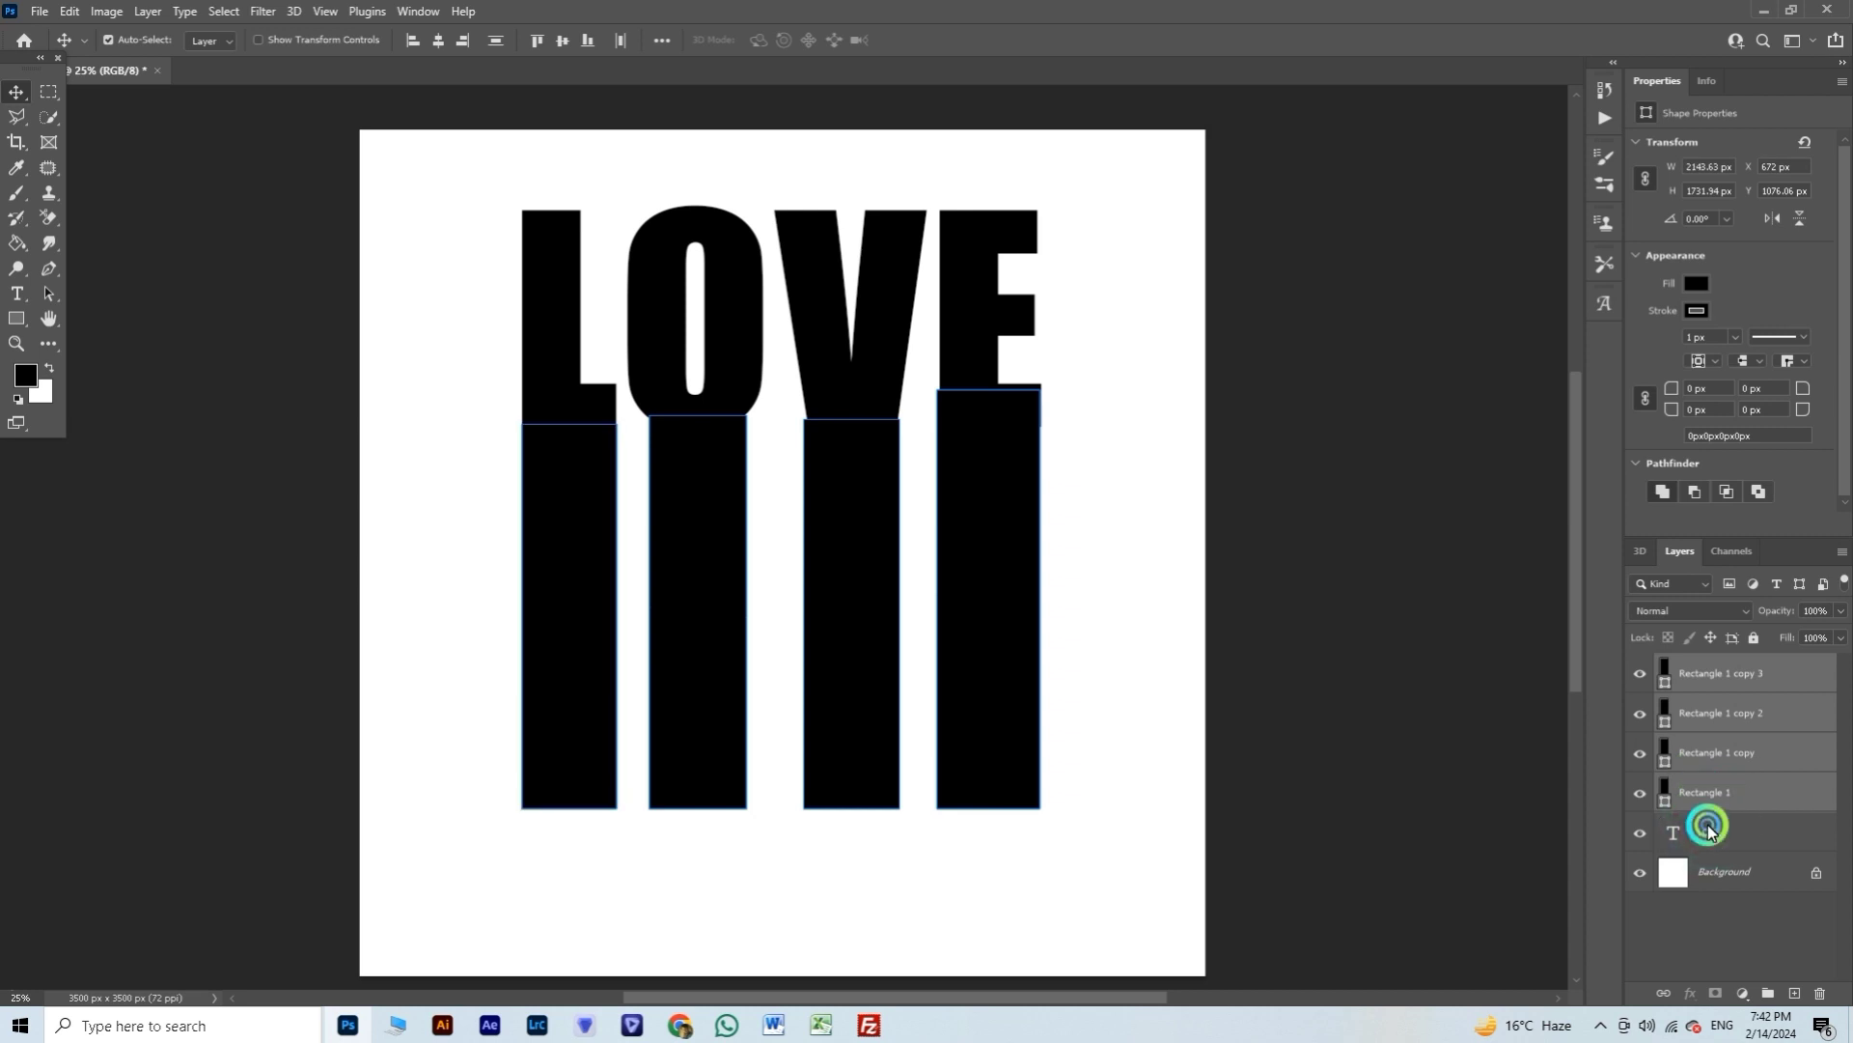
right_click(1722, 680)
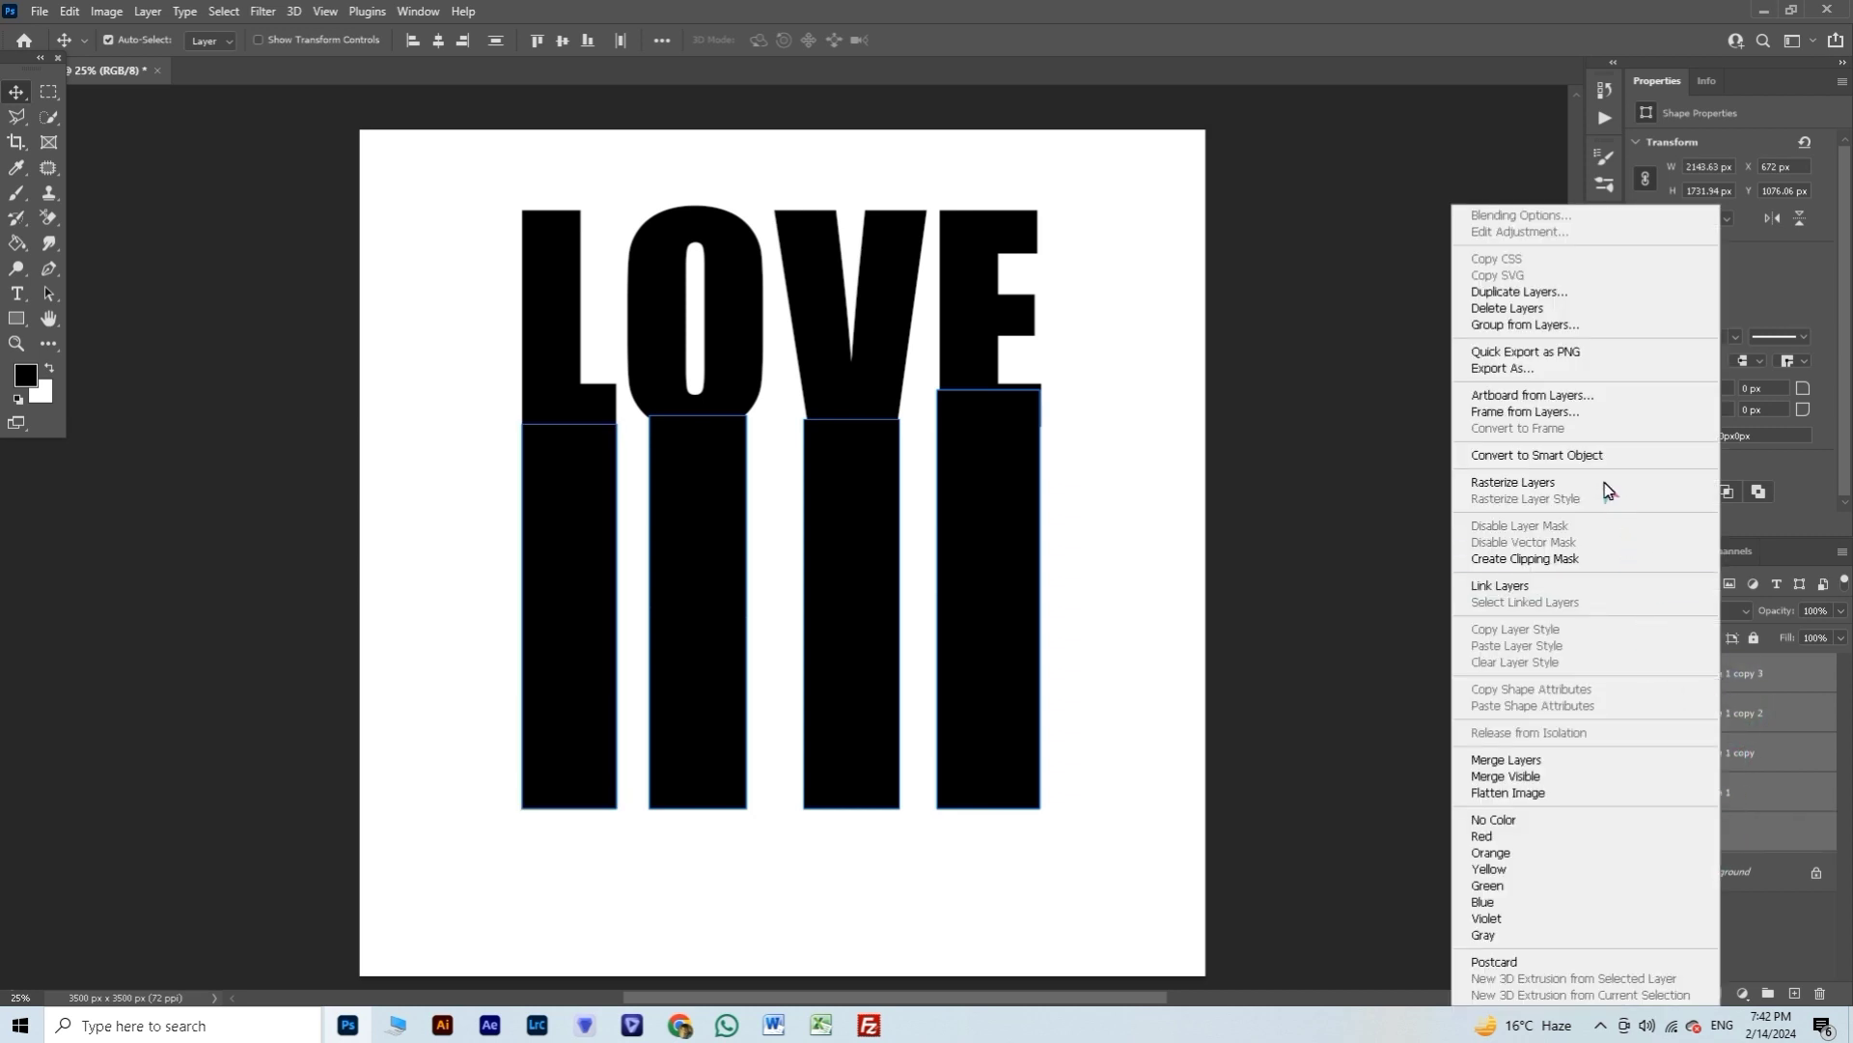
left_click(1583, 455)
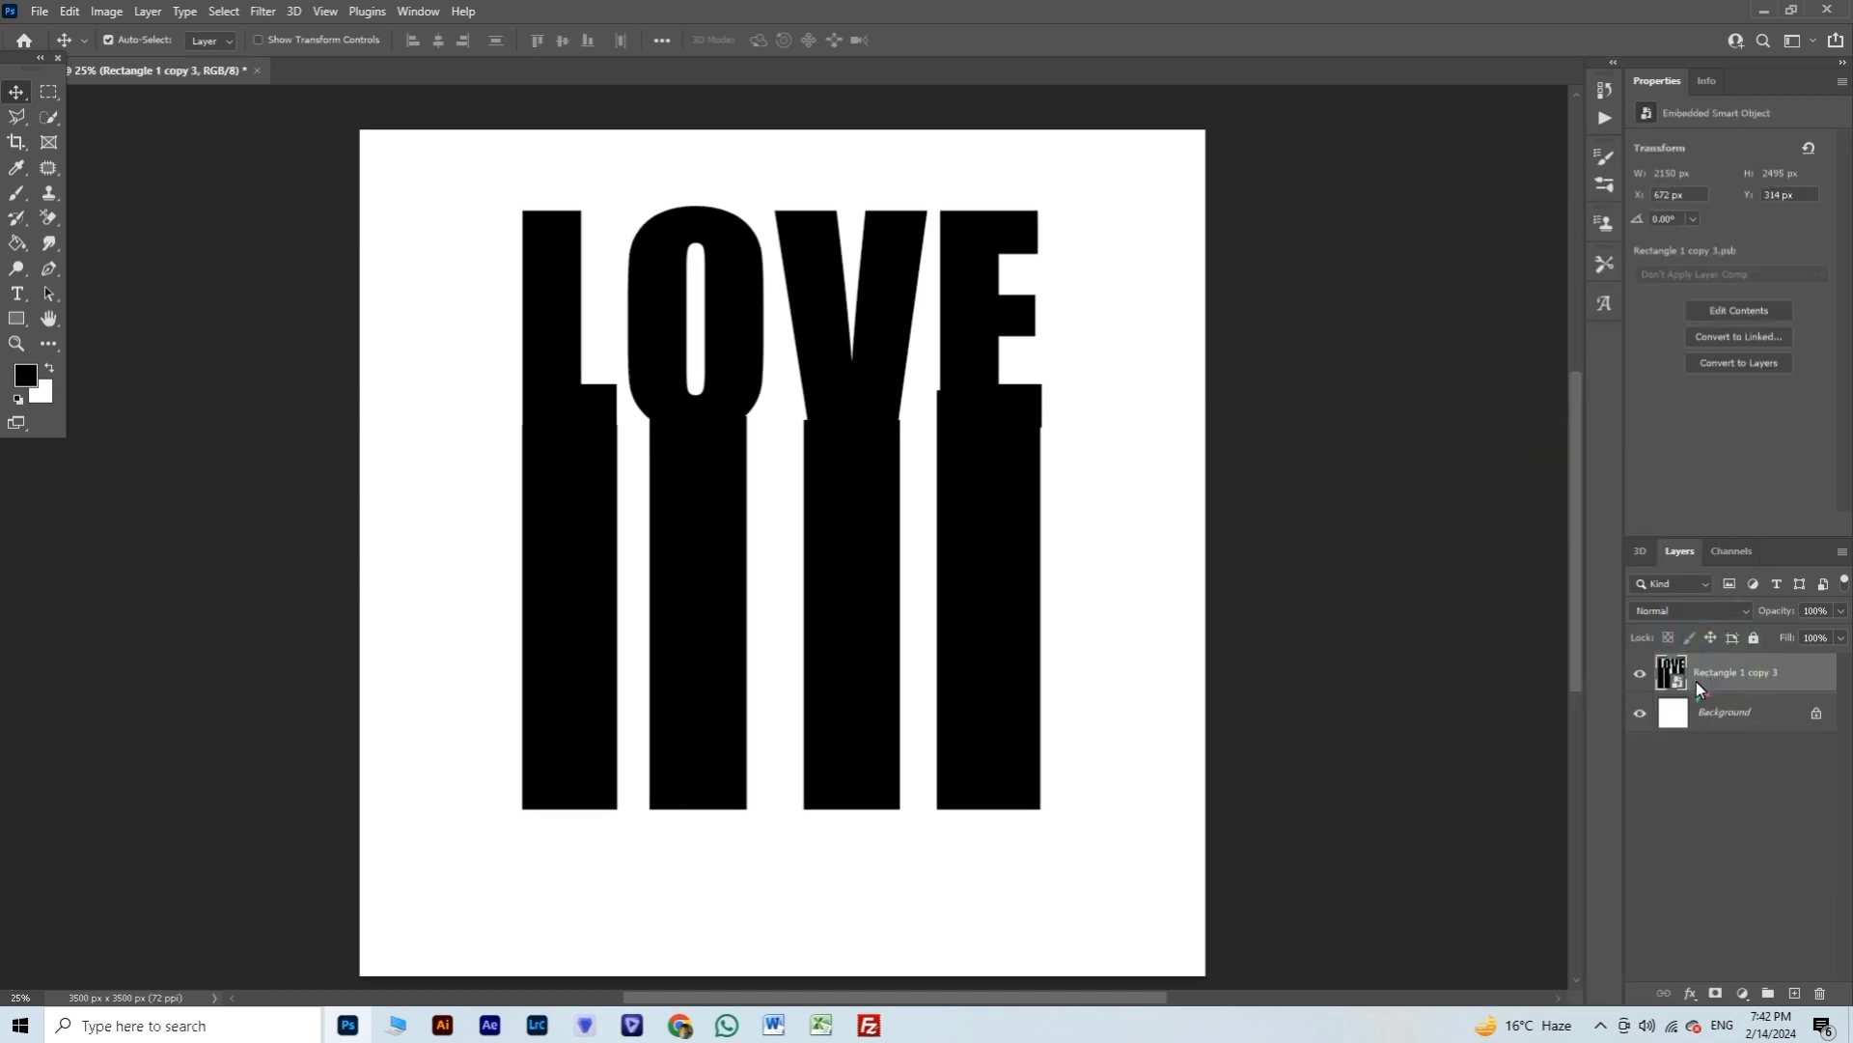
left_click_drag(881, 447, 867, 459)
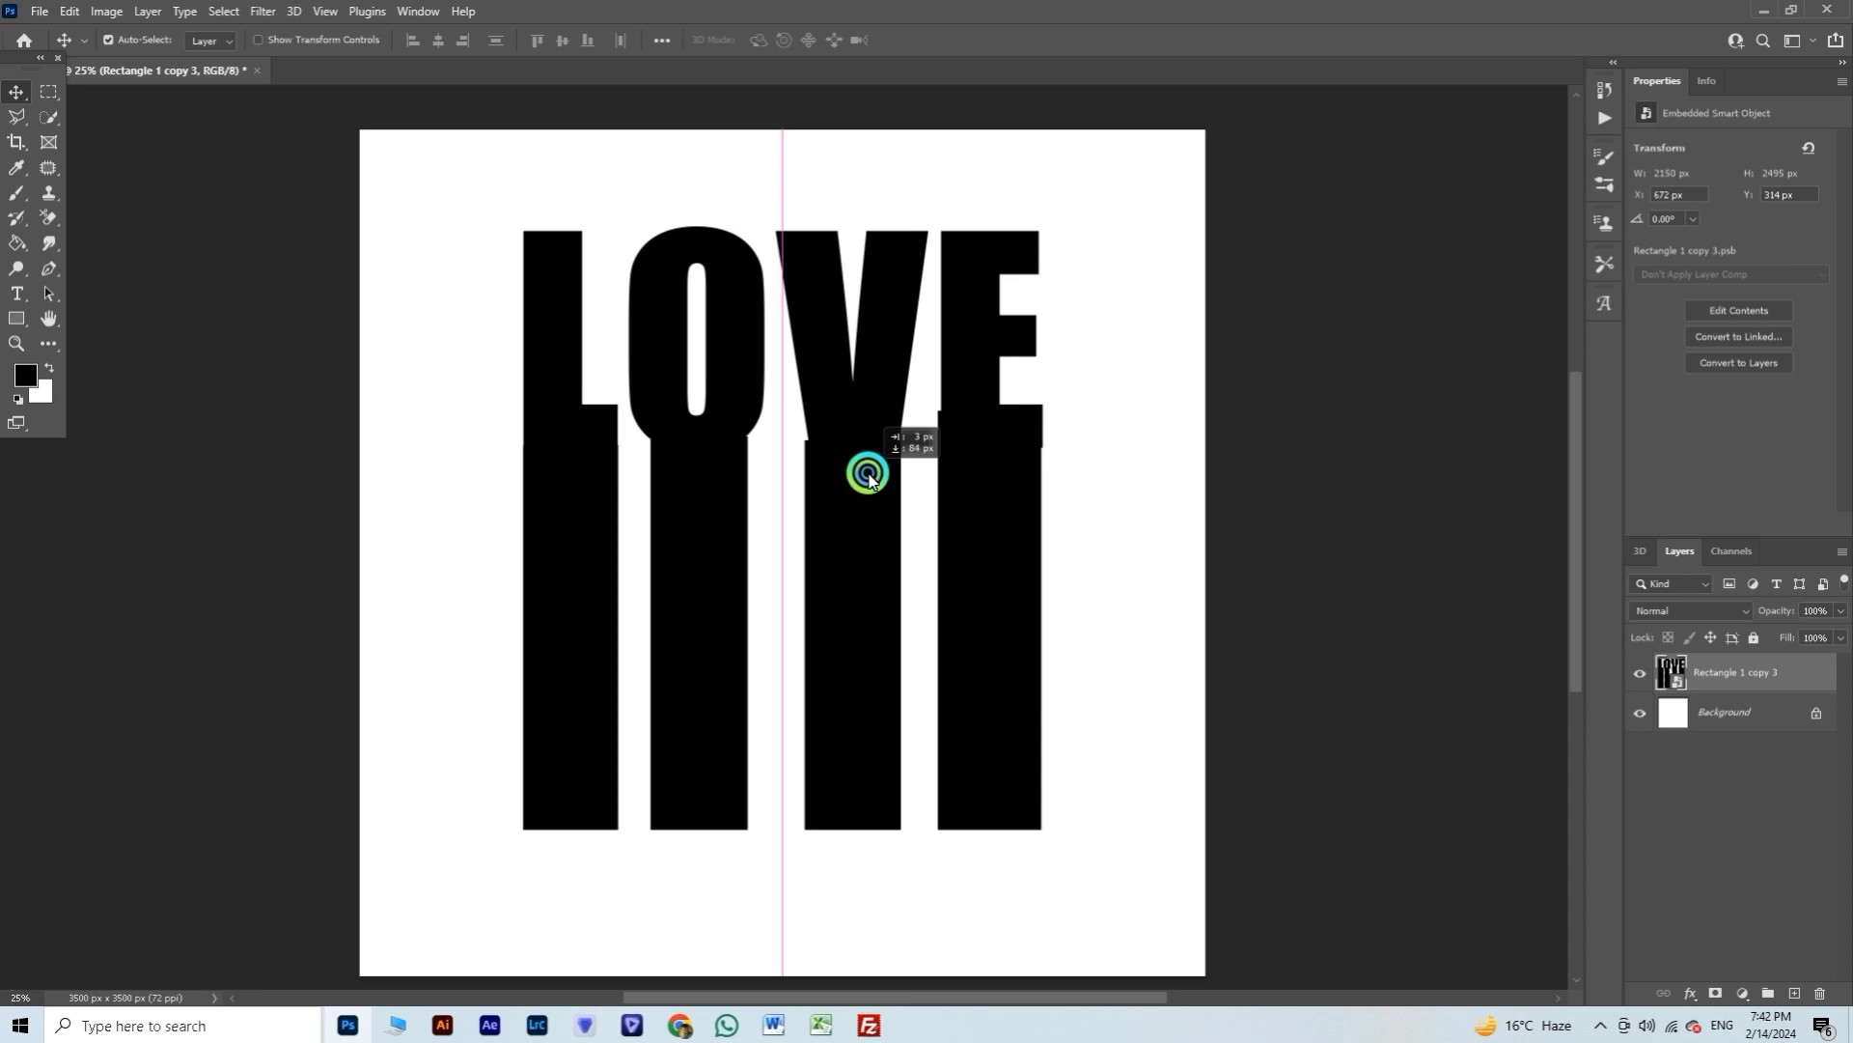
left_click_drag(867, 458, 867, 467)
Step: Place SEEN.jpg from the Desktop as an embedded image layer
left_click(37, 11)
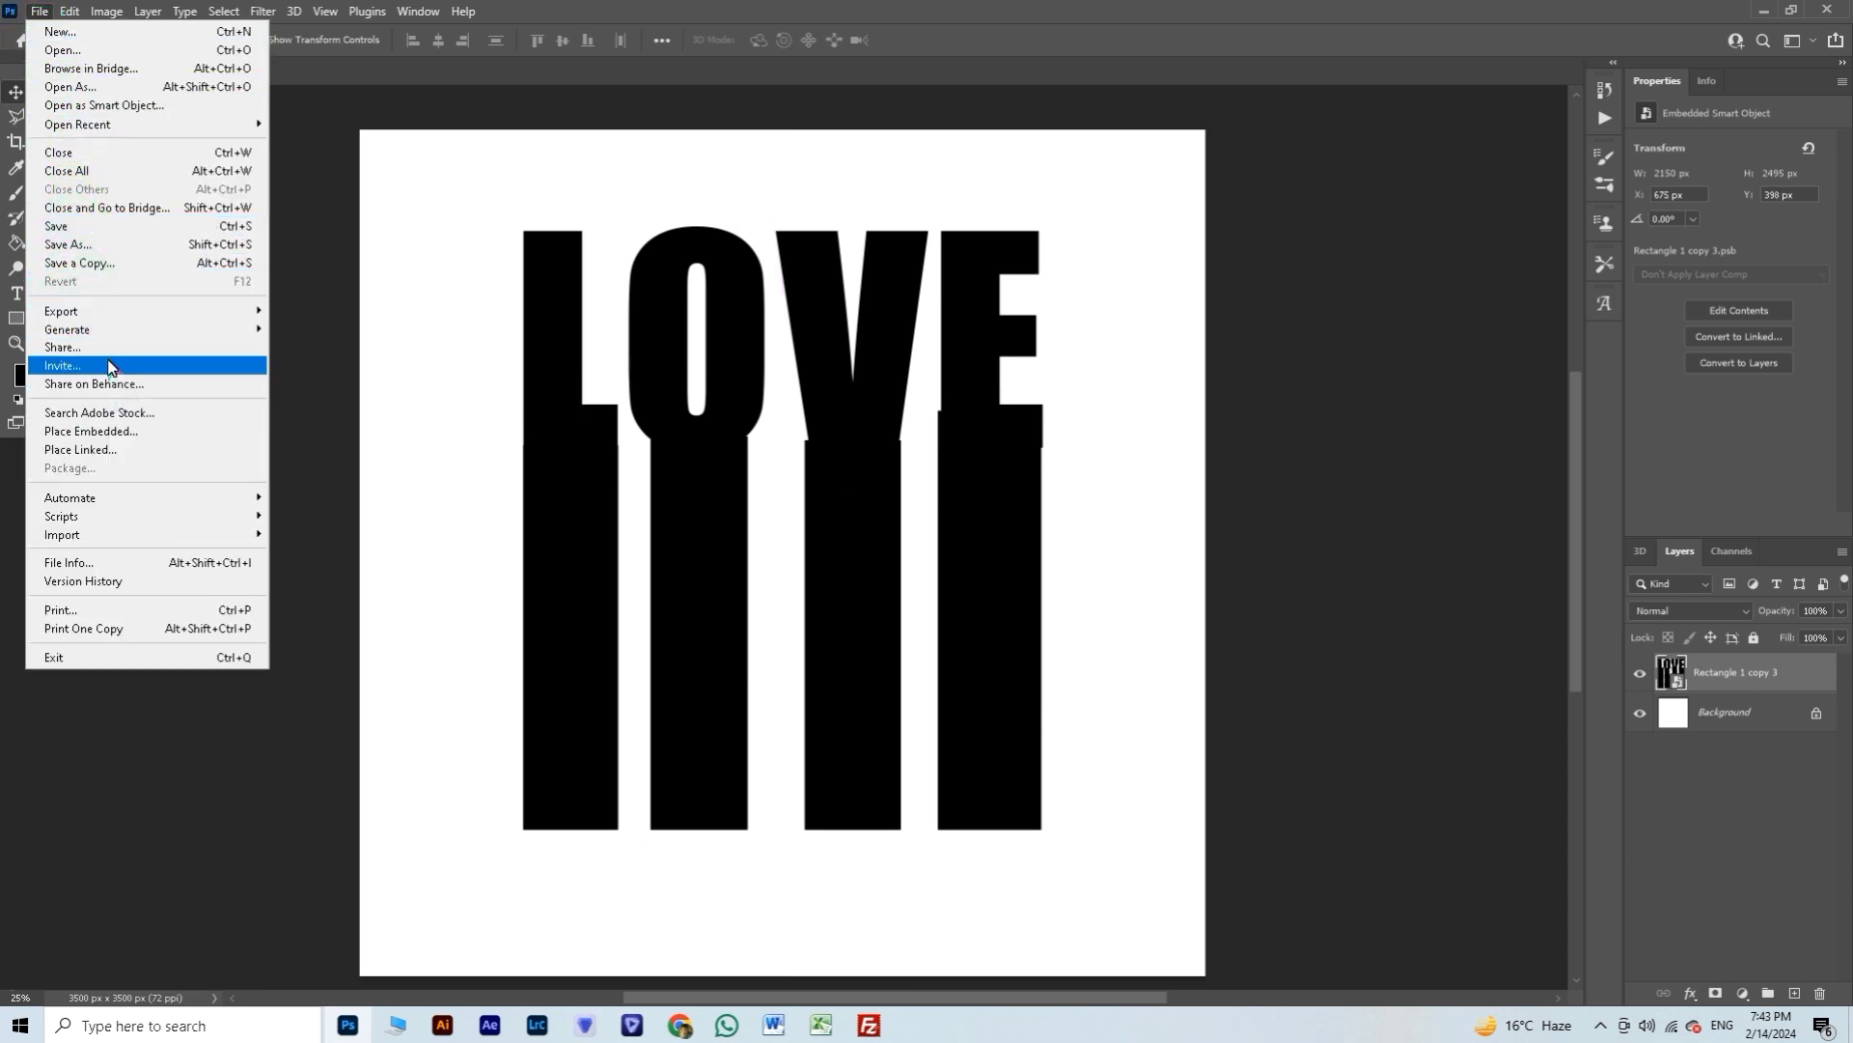
left_click(120, 431)
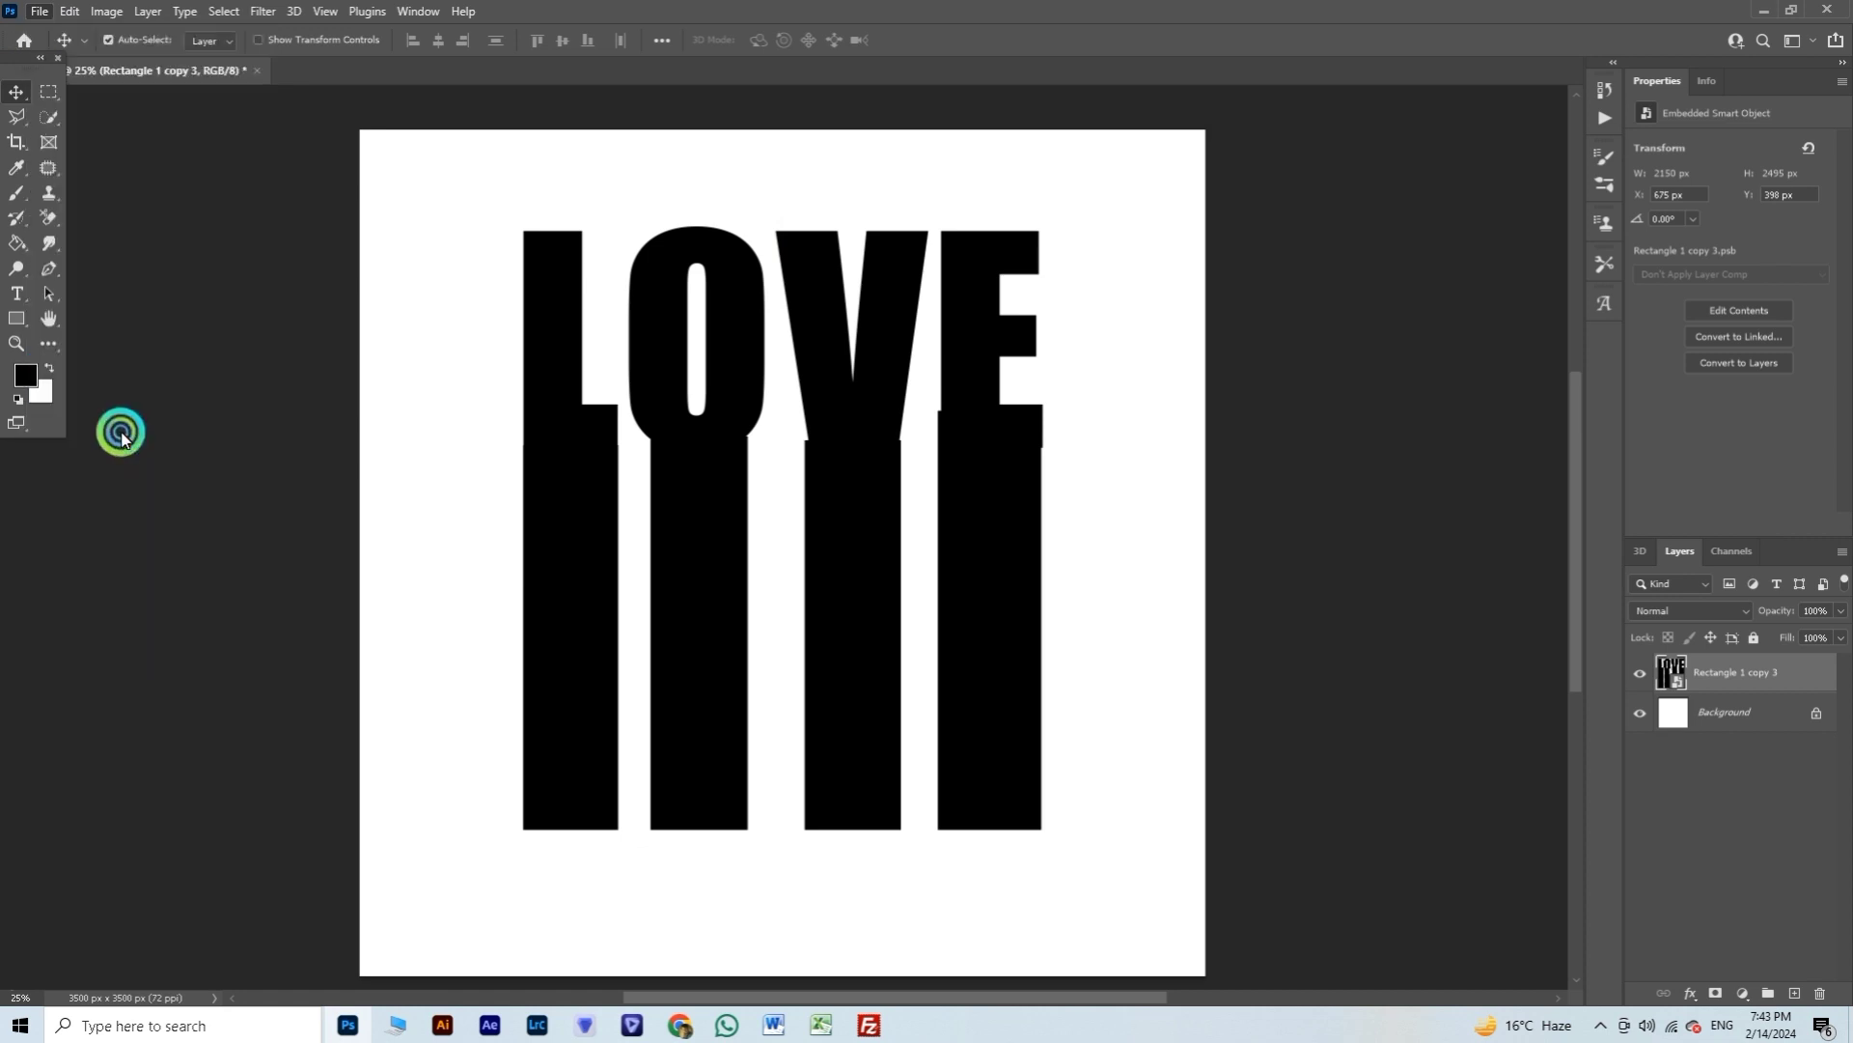
scroll(509, 481, "down", 5)
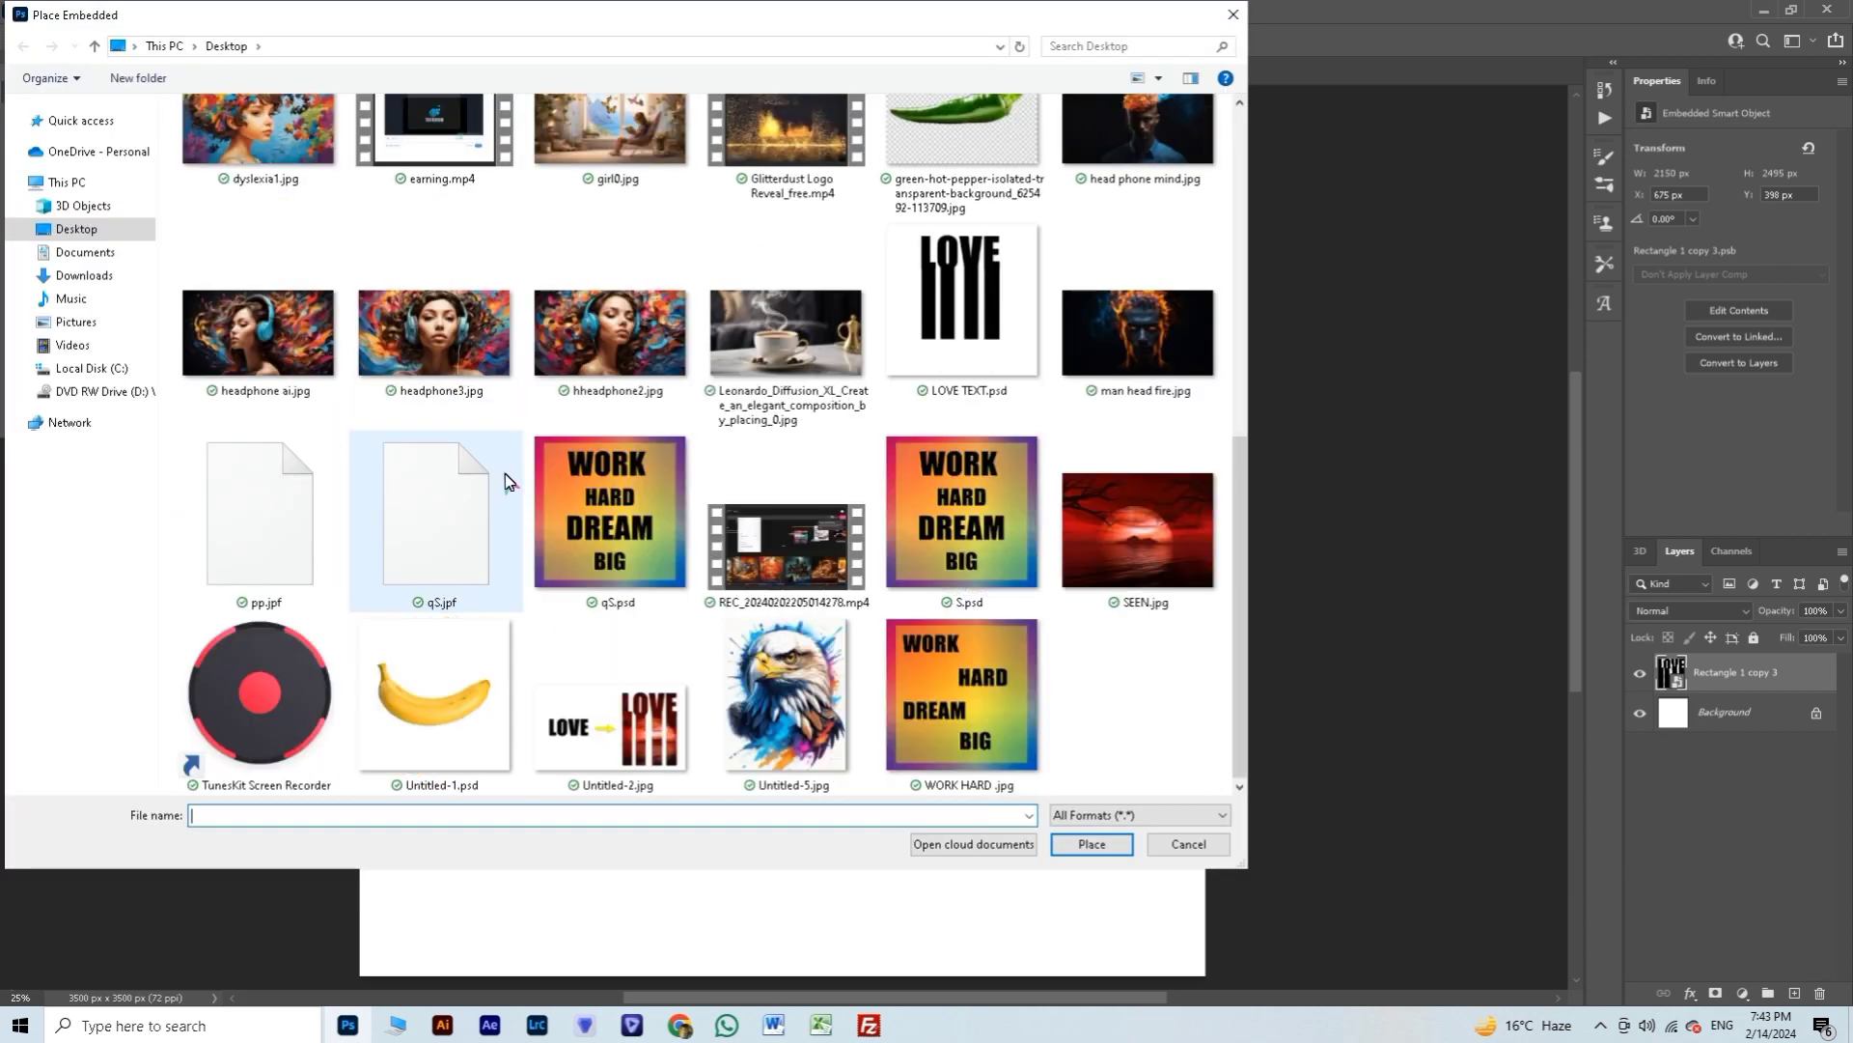
double_click(1105, 533)
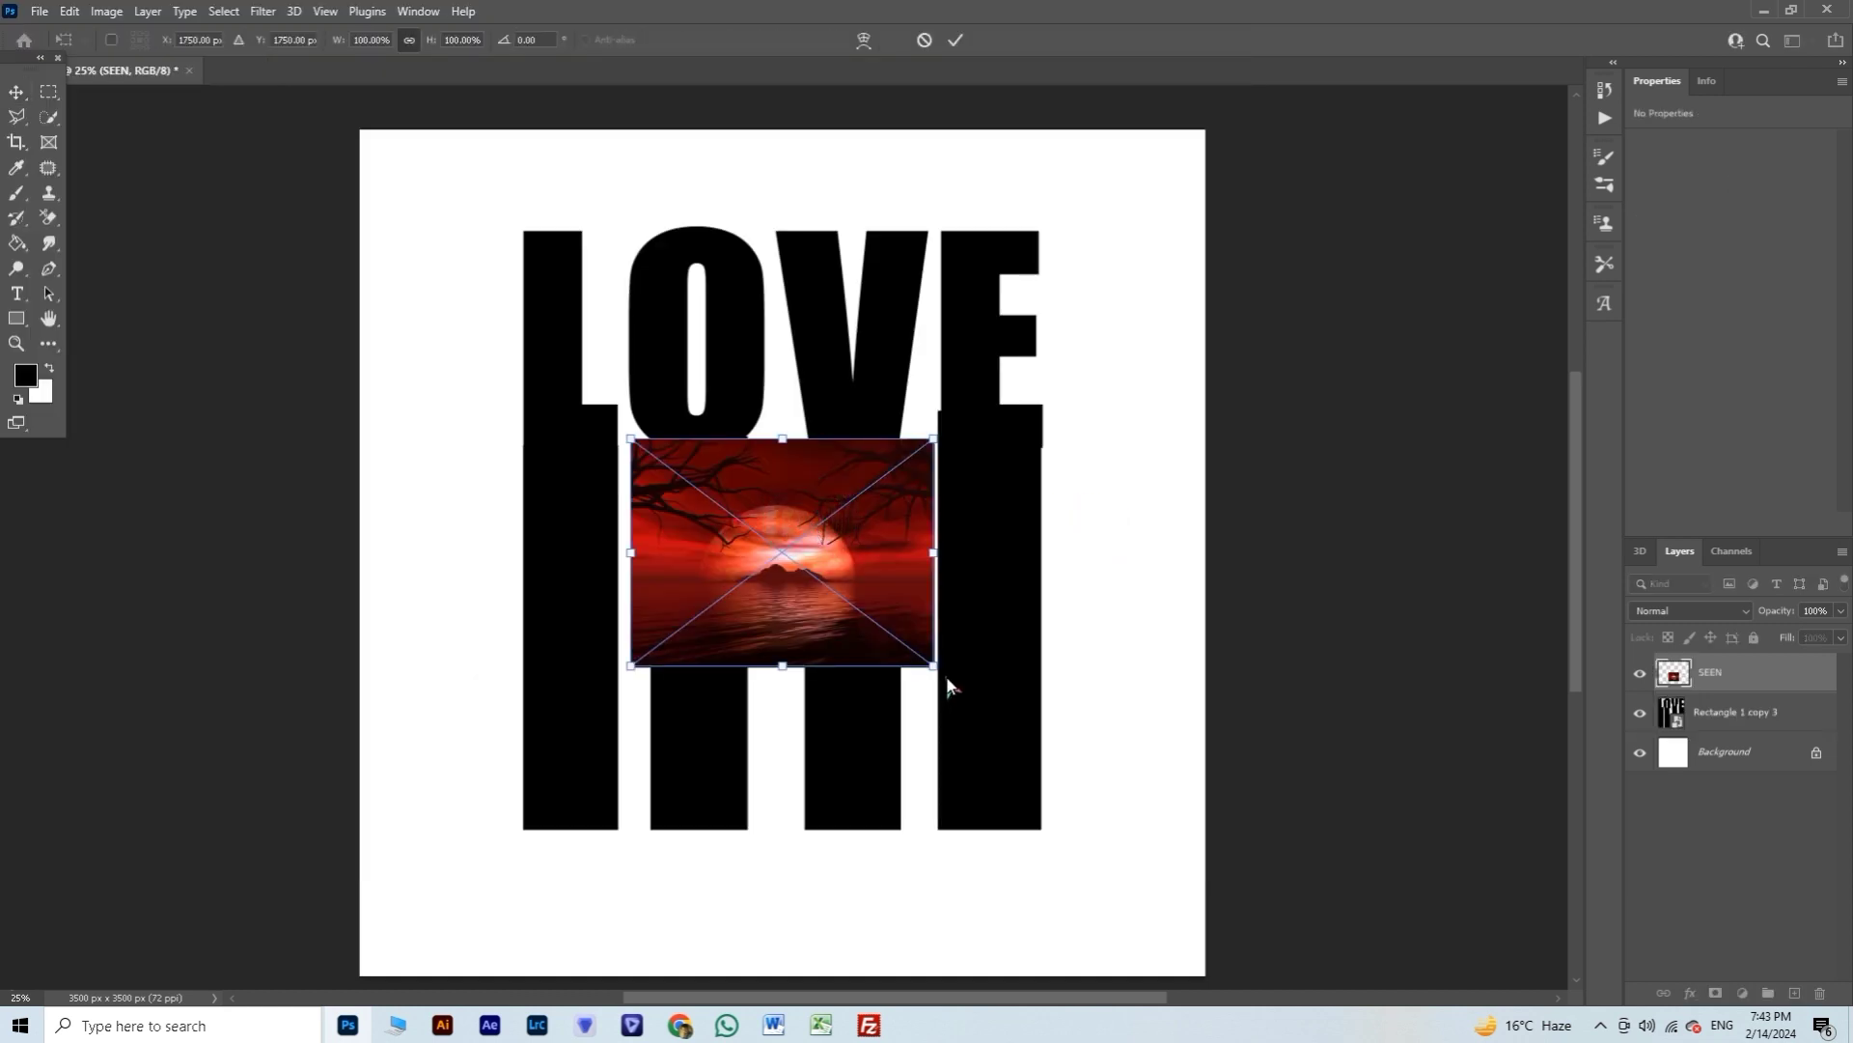
Step: Scale the SEEN photo to the full canvas width, centre it, and commit
left_click_drag(942, 673, 1174, 900)
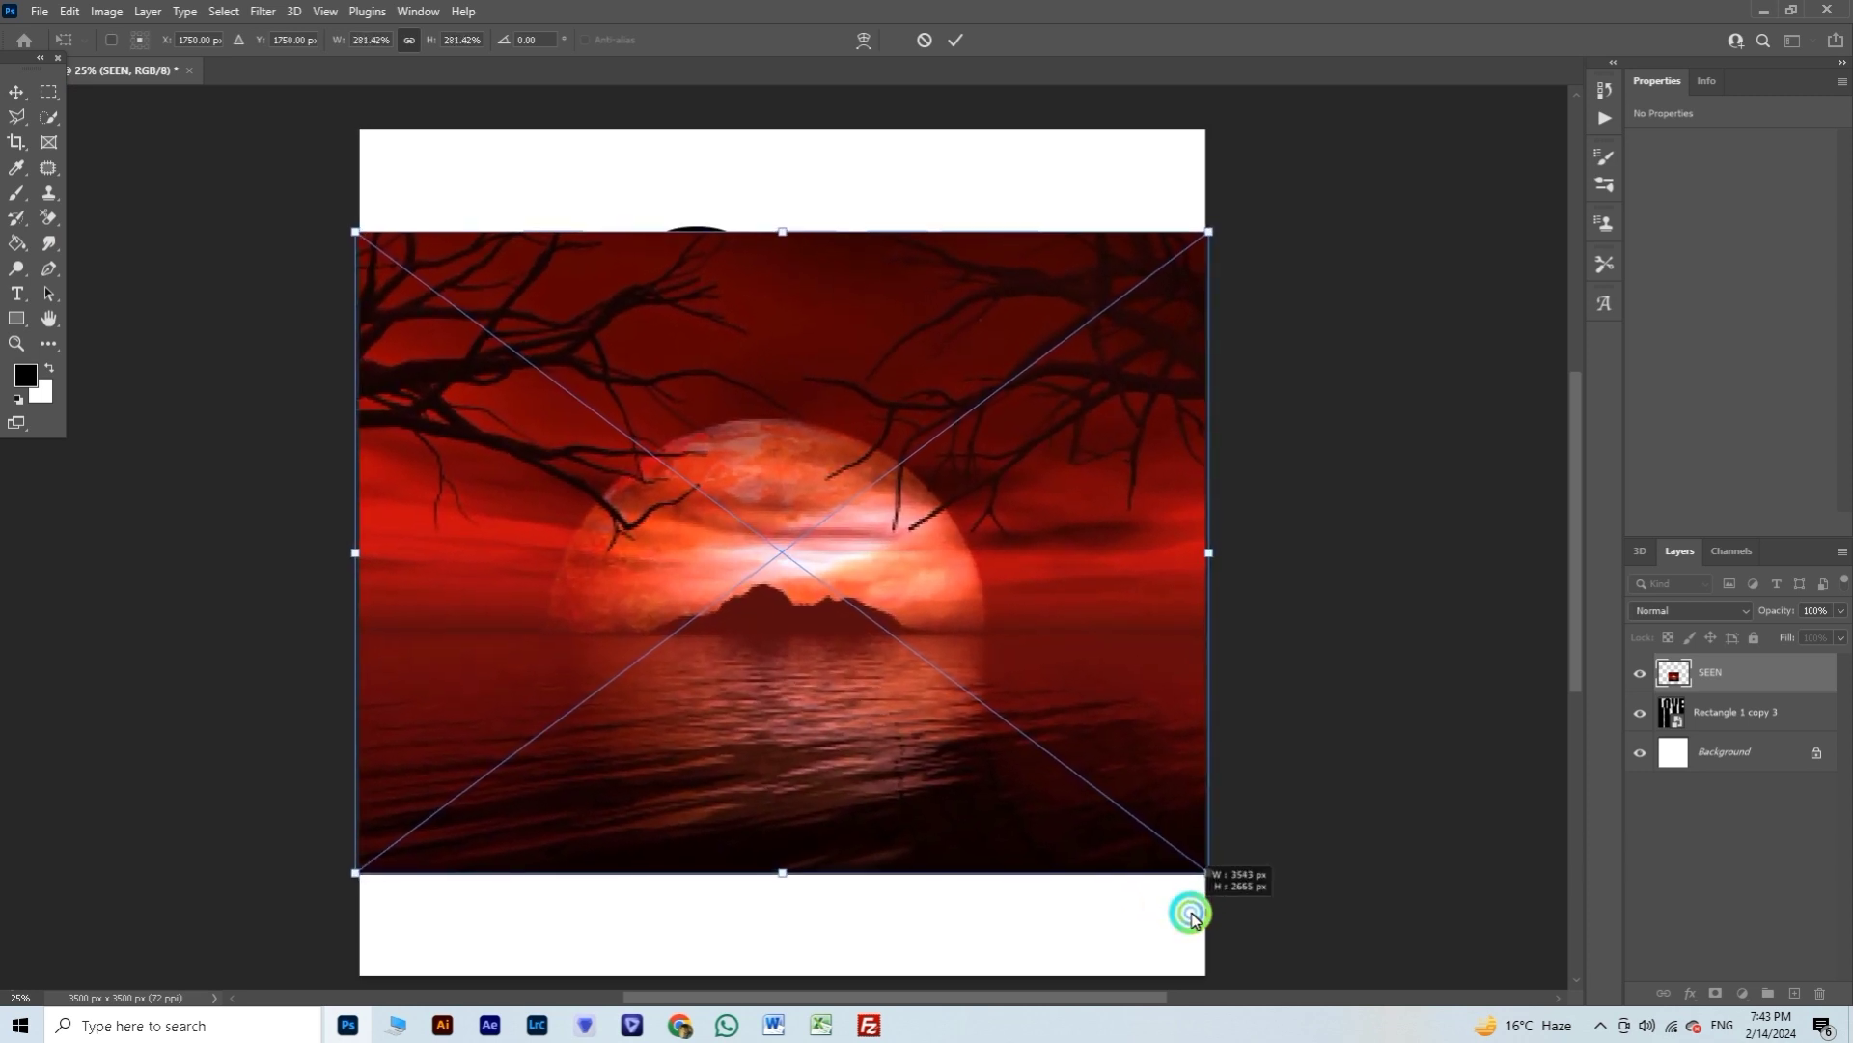
left_click_drag(1173, 899, 1190, 905)
left_click_drag(1036, 824, 1032, 808)
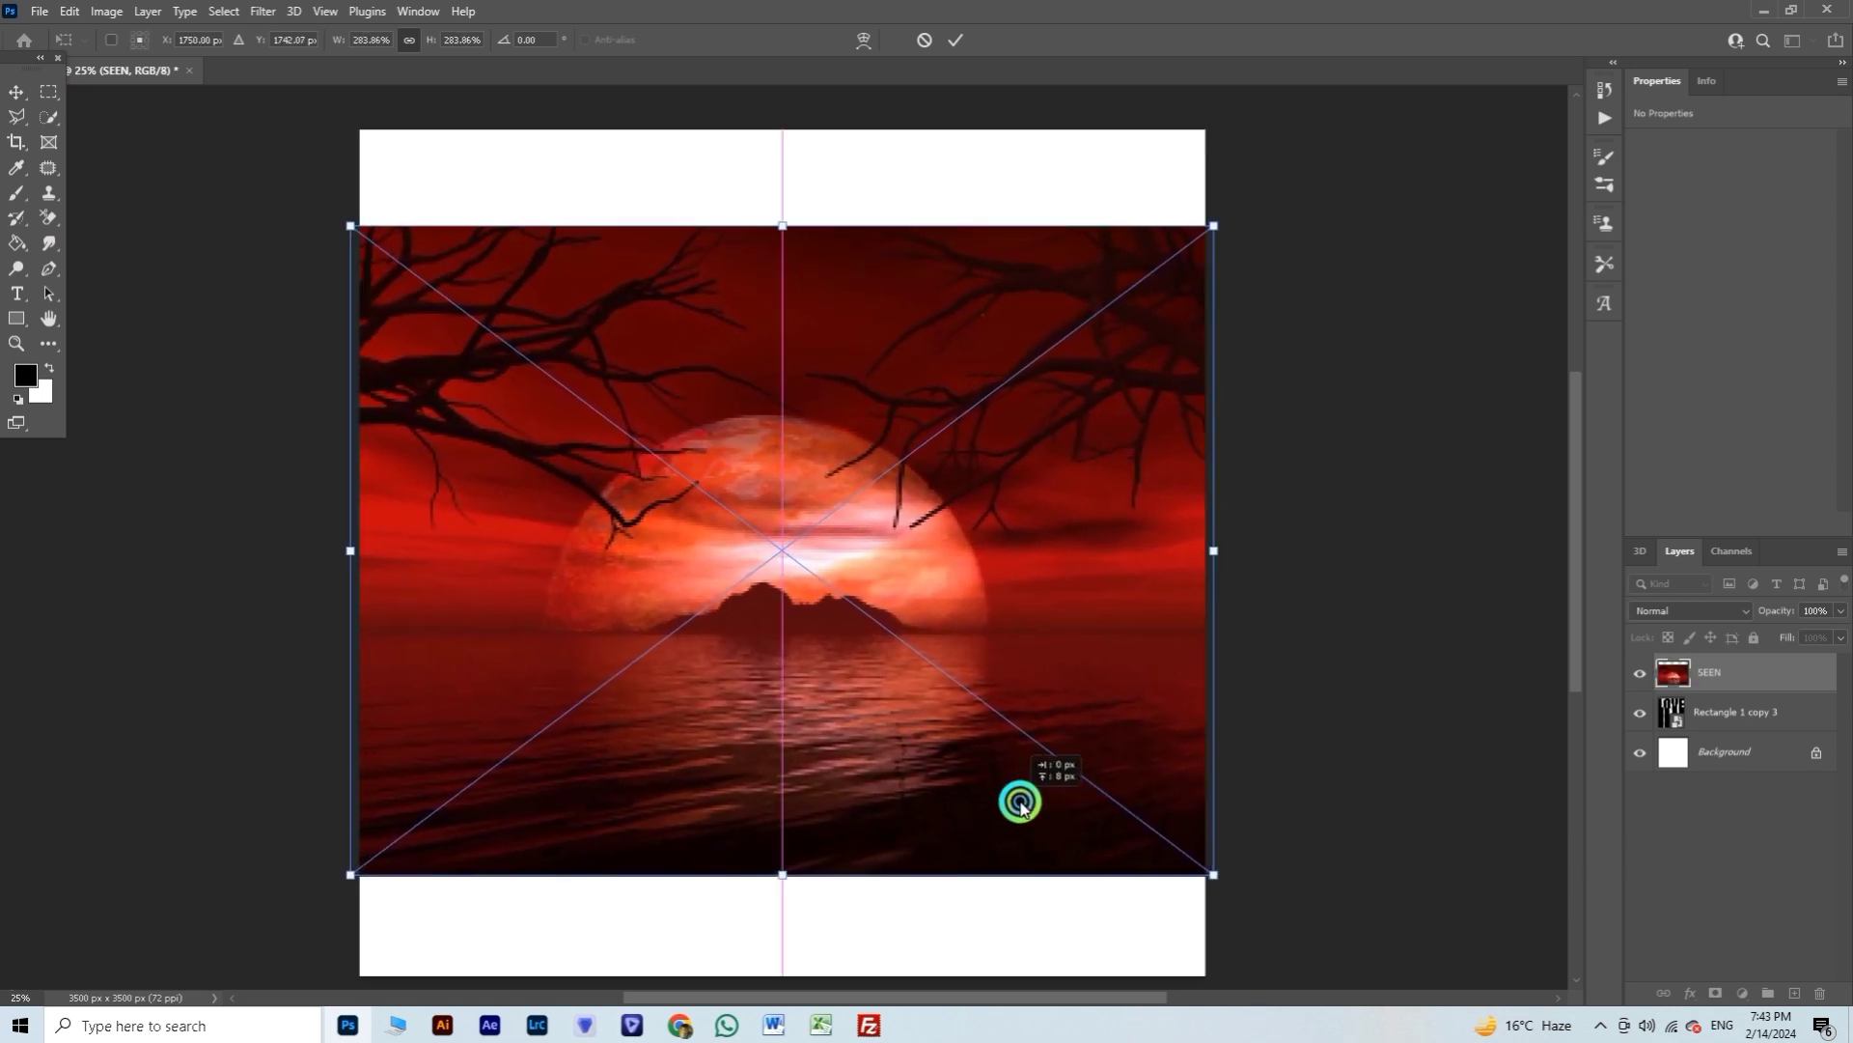
key("Return")
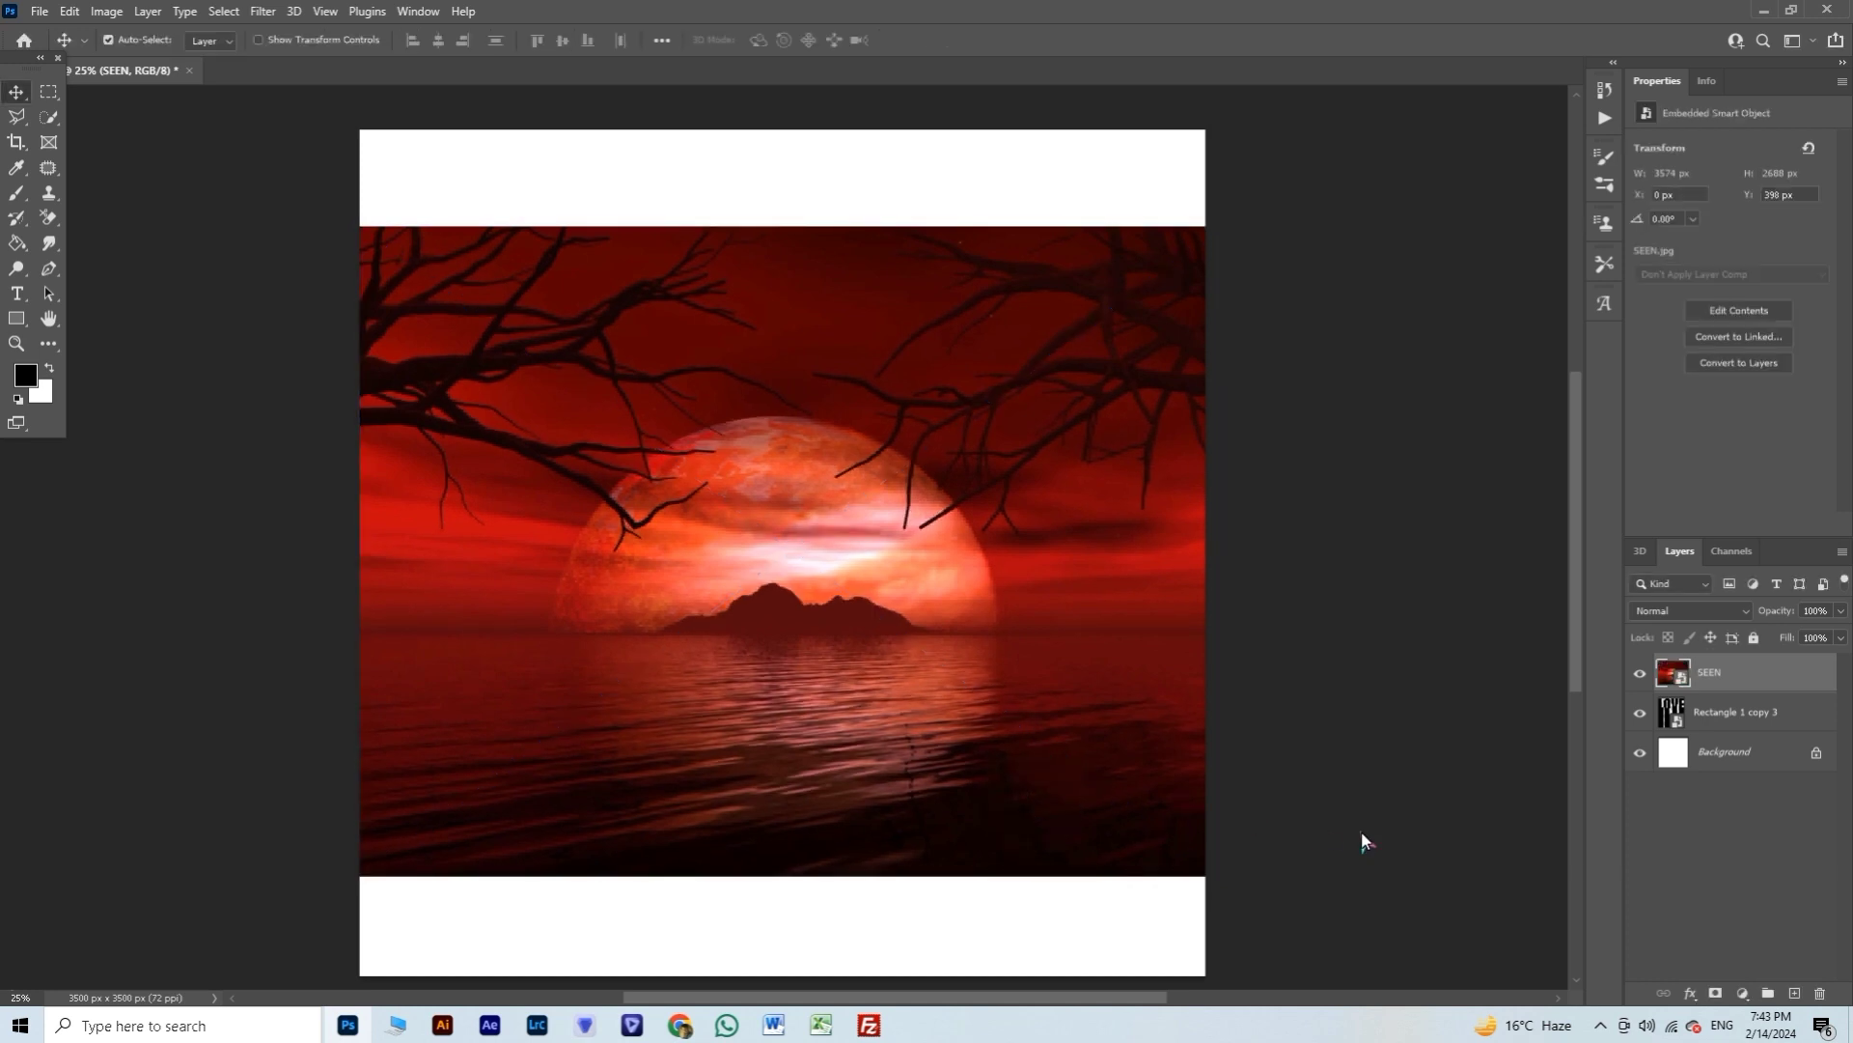
Step: Clip the SEEN photo to the LOVE smart object and nudge it slightly down
right_click(1695, 670)
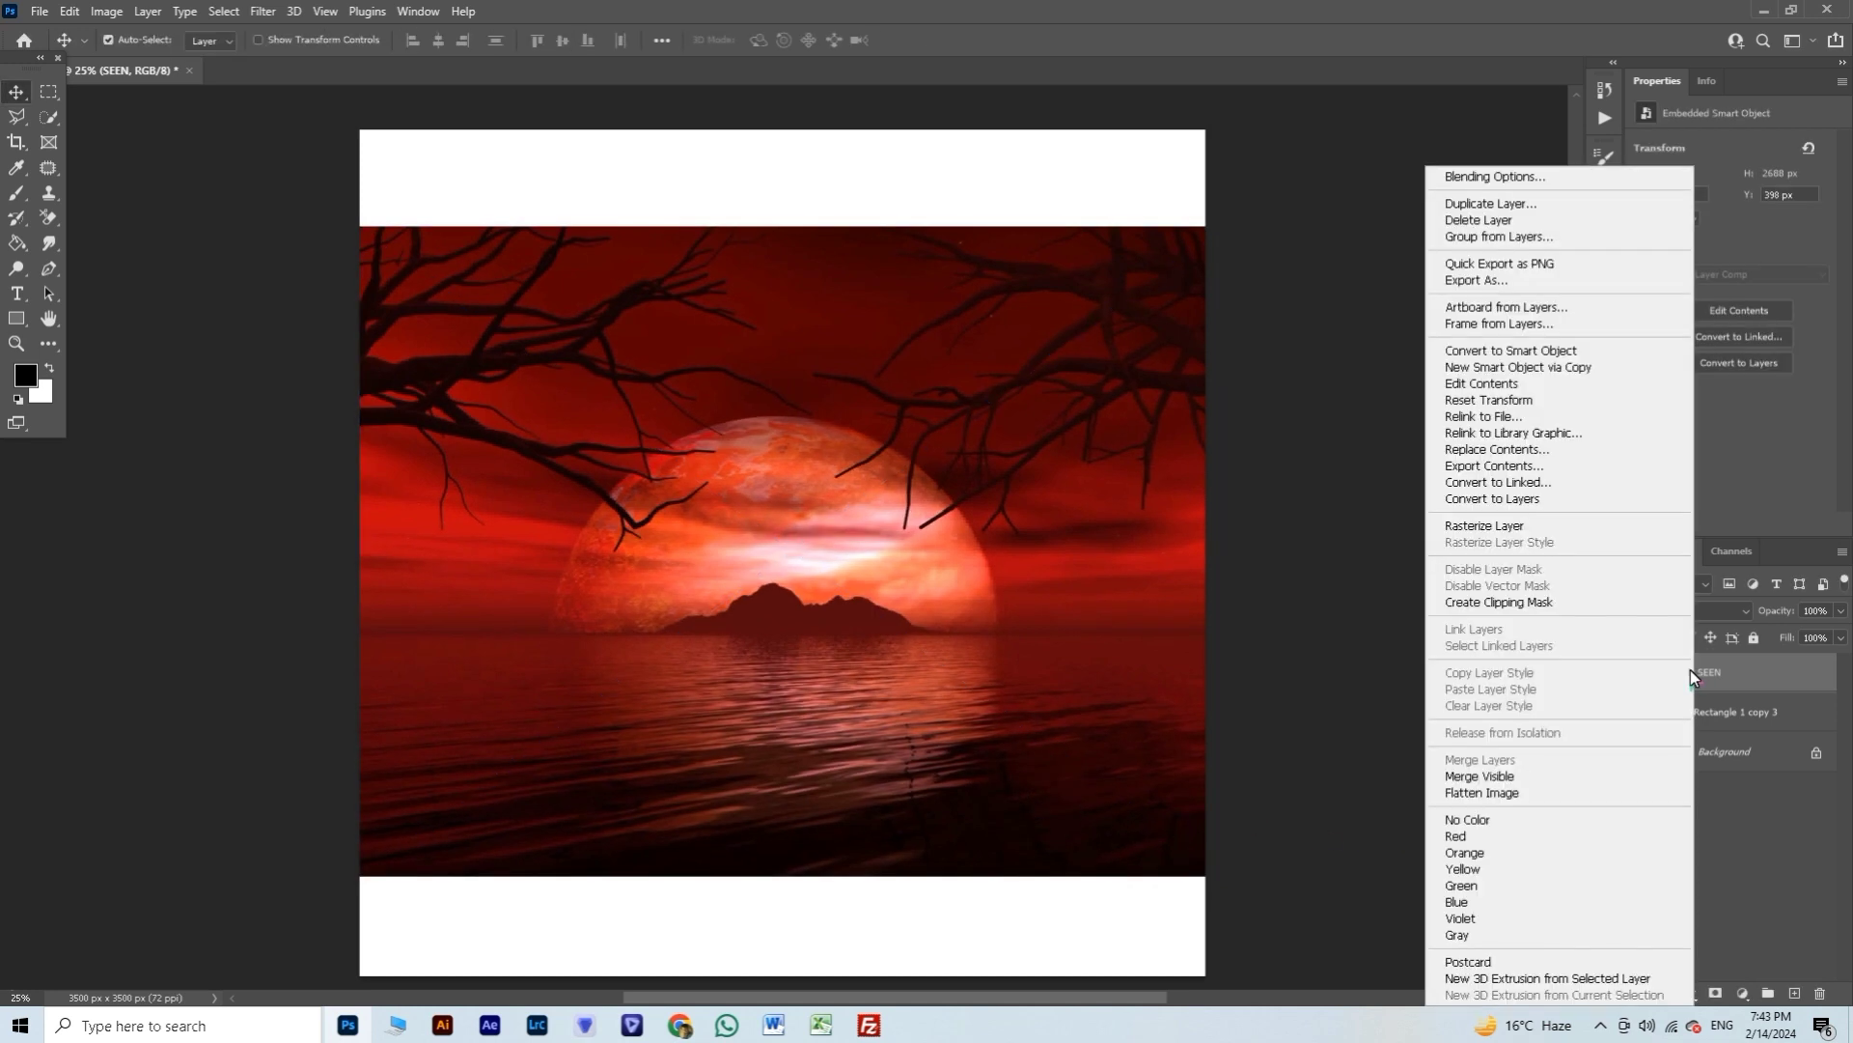
left_click(1552, 601)
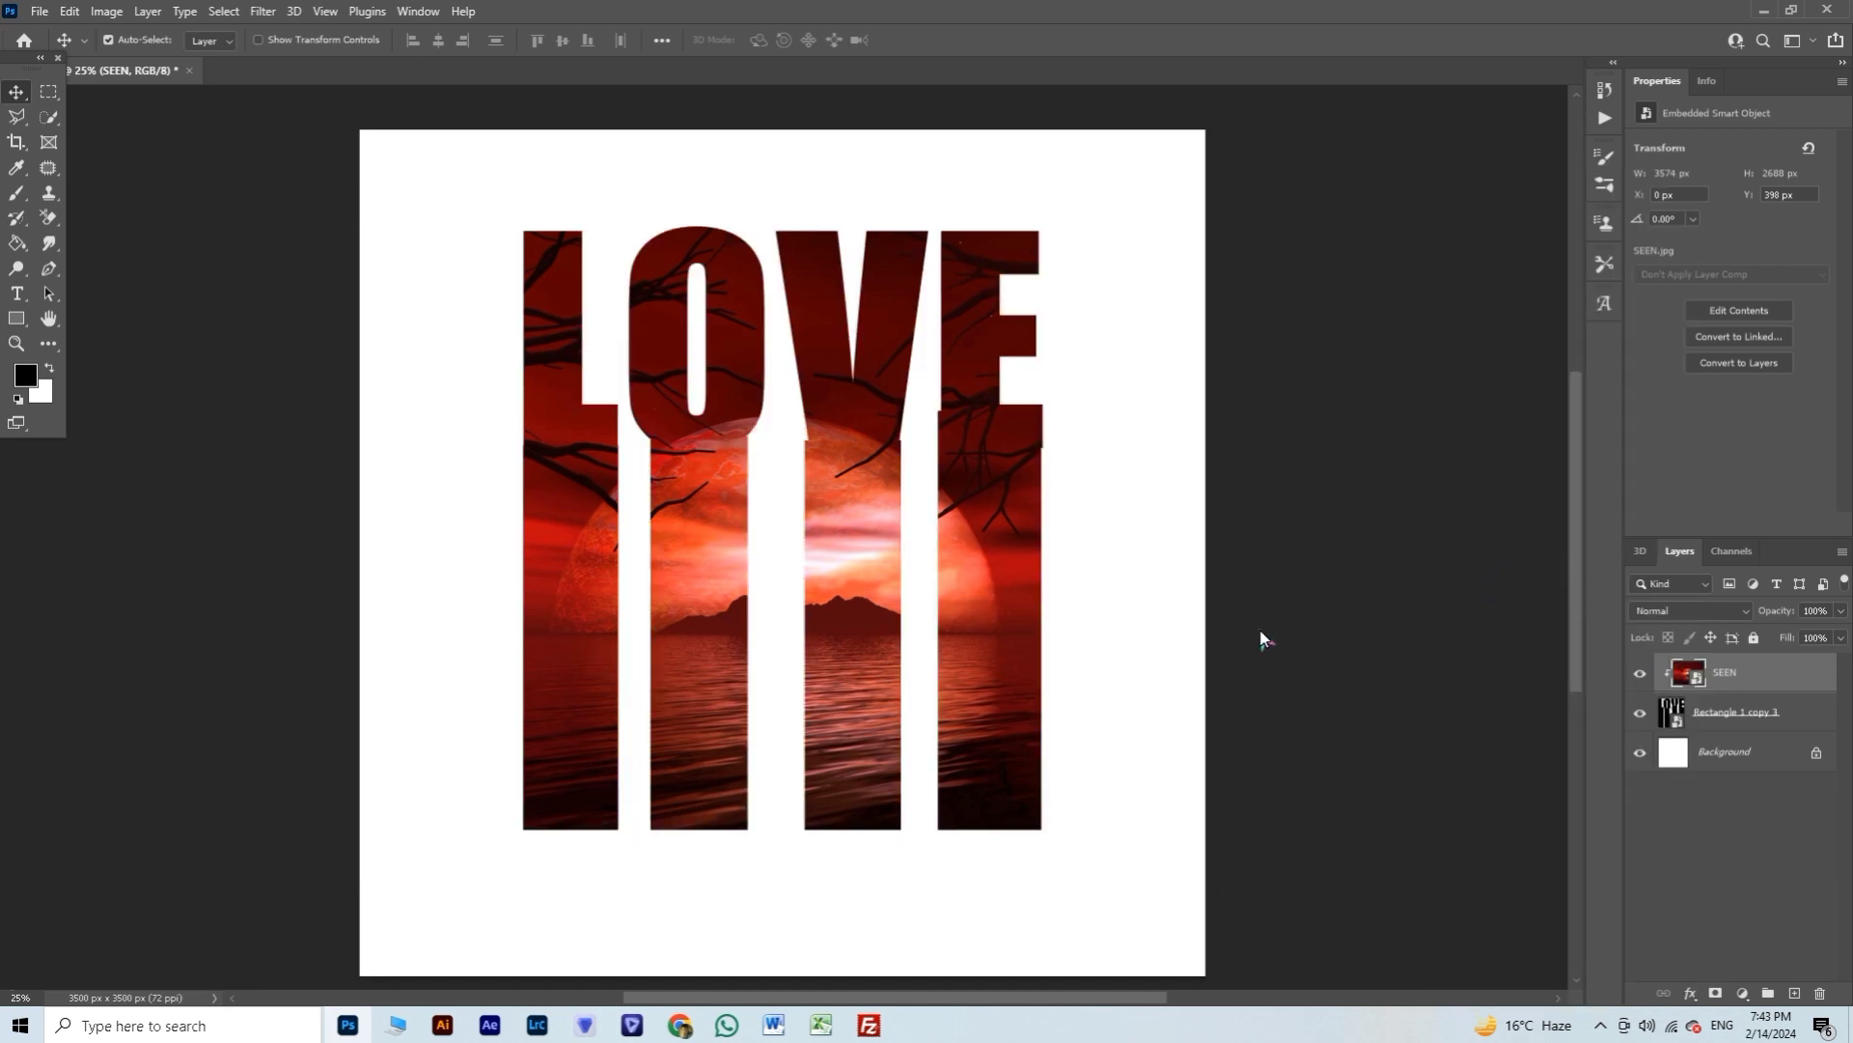
left_click_drag(971, 598, 972, 613)
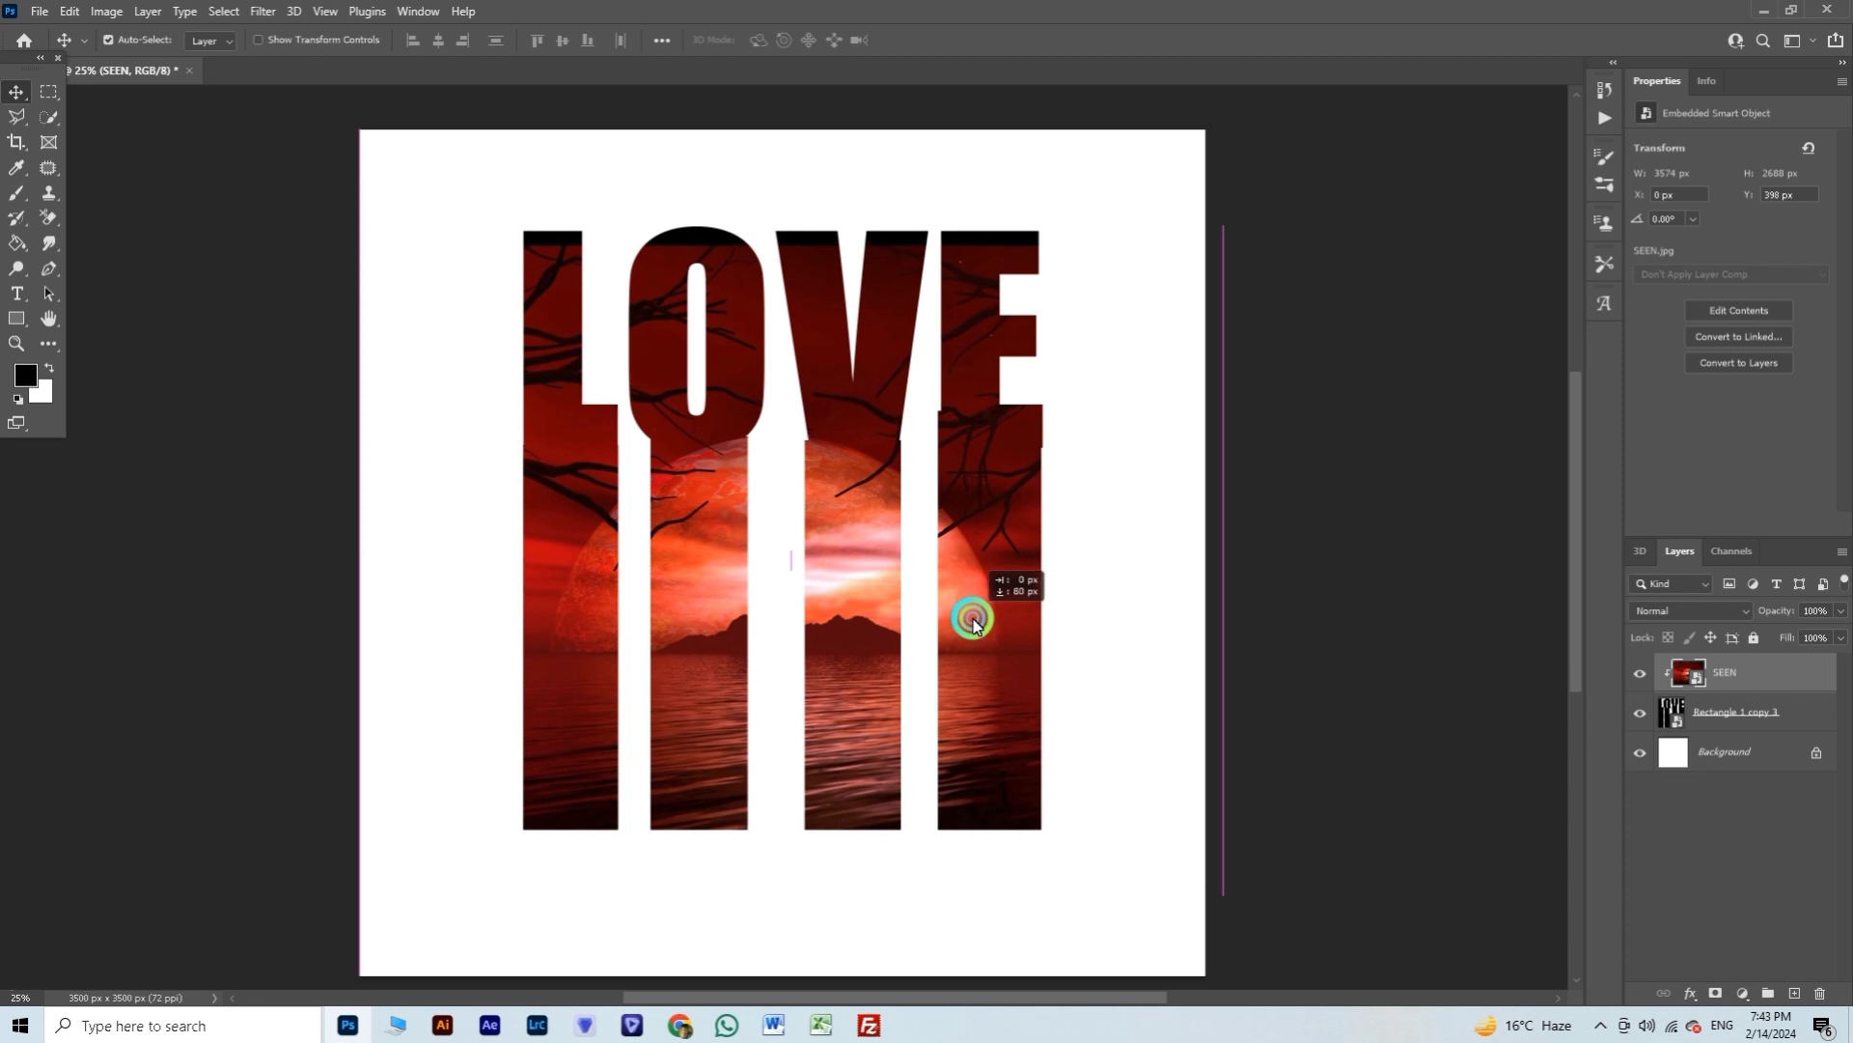
left_click_drag(972, 618, 974, 624)
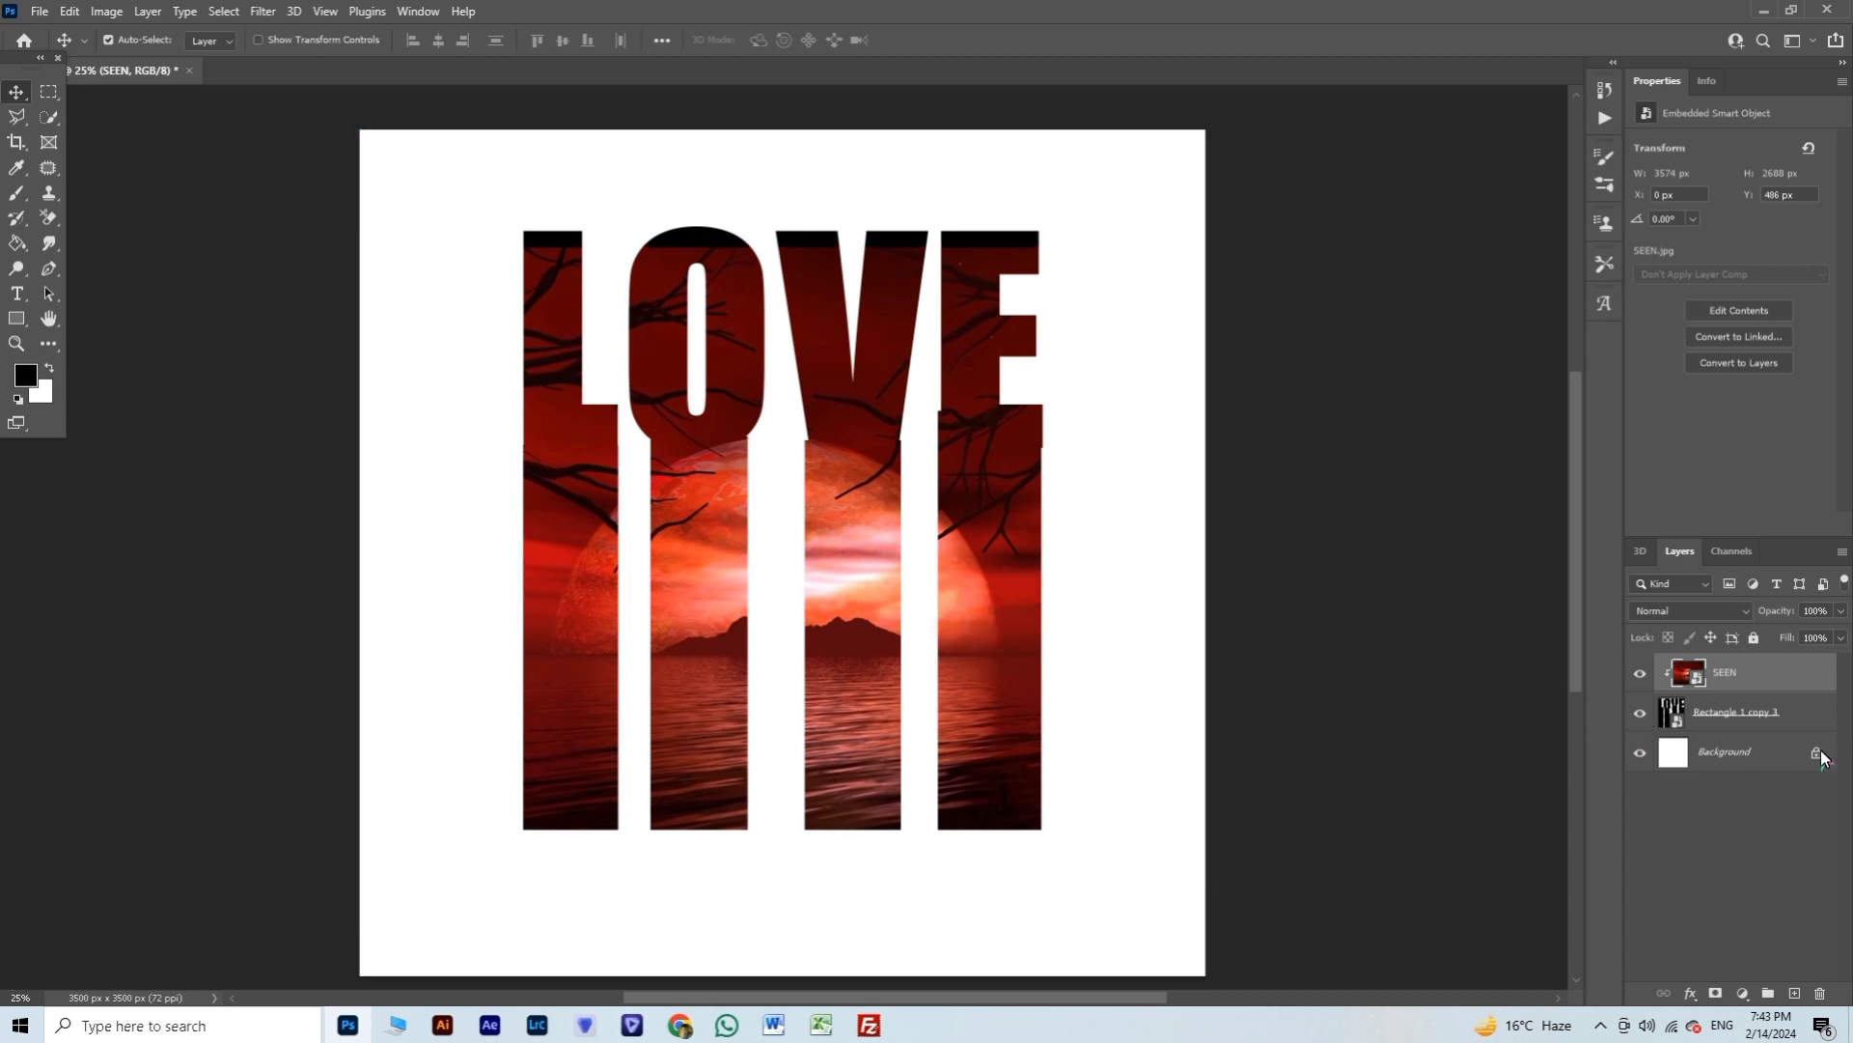
Step: Flatten the image from the Background layer's menu, then zoom in to review the sunset-filled LOVE
right_click(1746, 751)
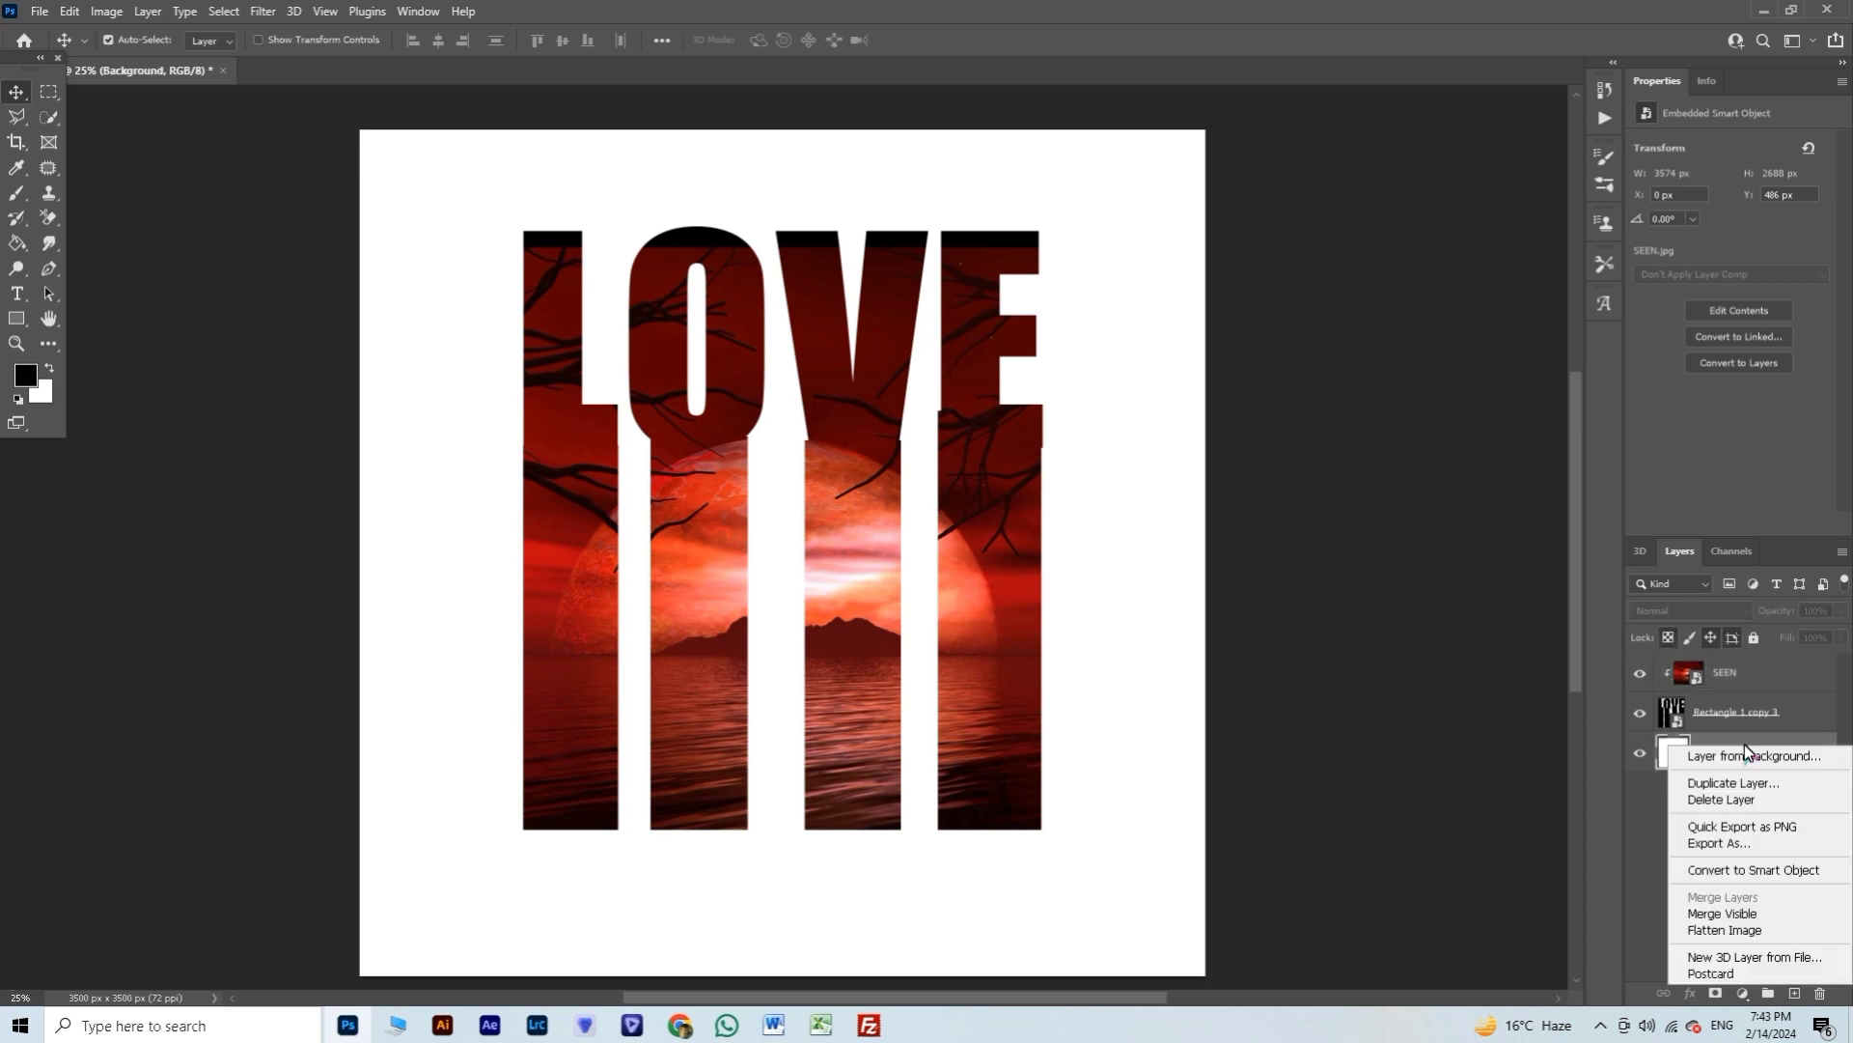
left_click(1731, 932)
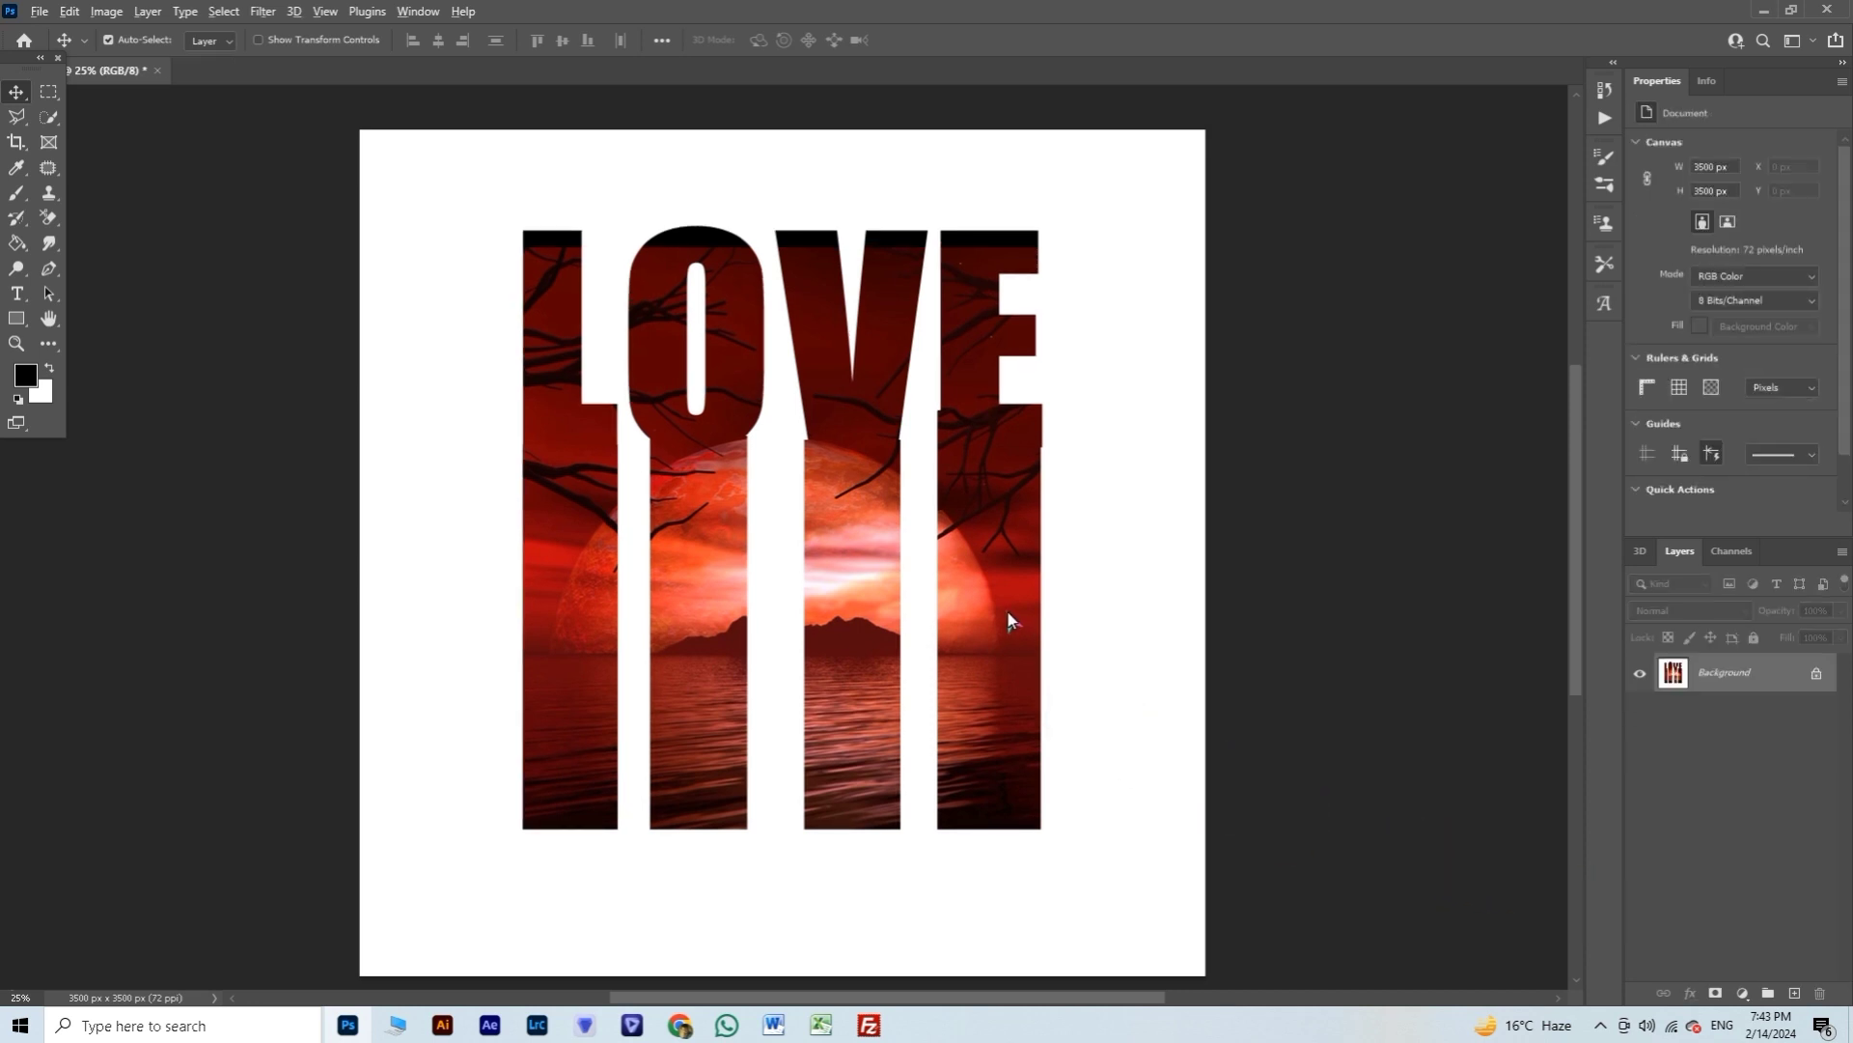
scroll(995, 598, "up", 1)
scroll(964, 577, "up", 1)
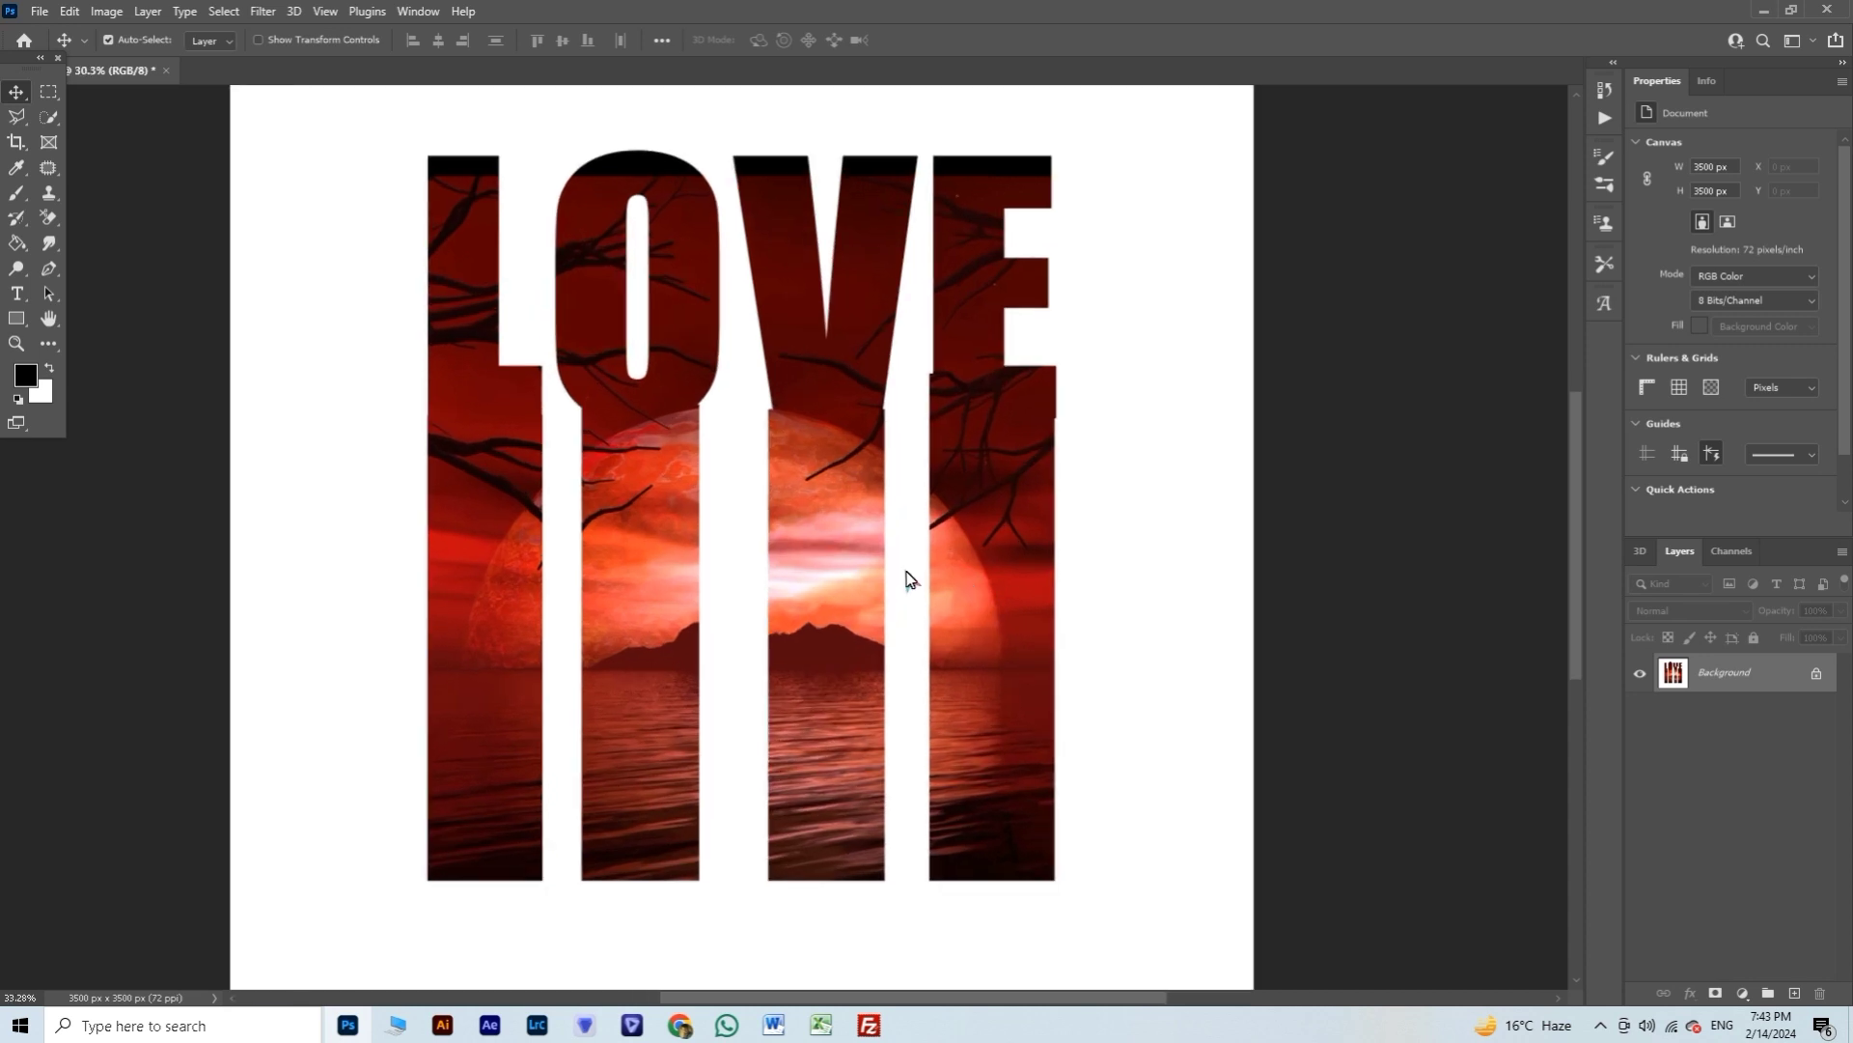
scroll(913, 579, "up", 1)
left_click_drag(743, 524, 861, 568)
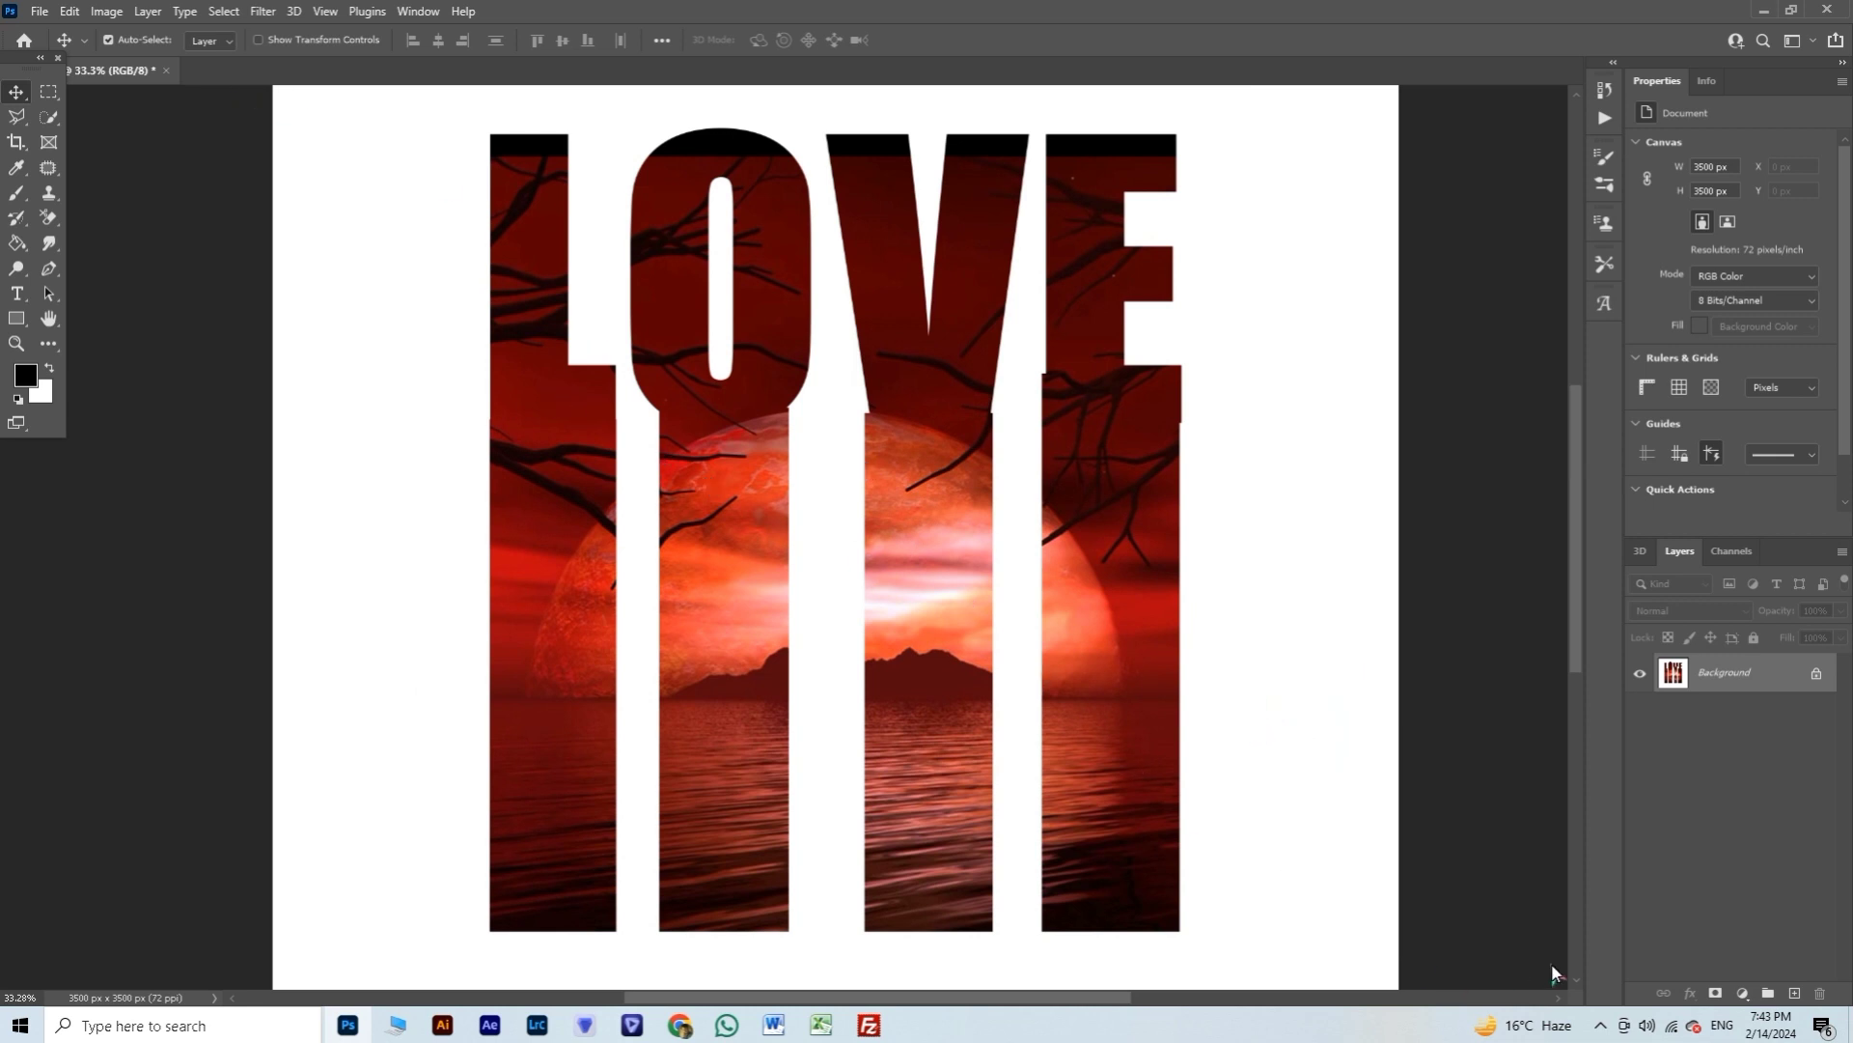
left_click(1601, 1025)
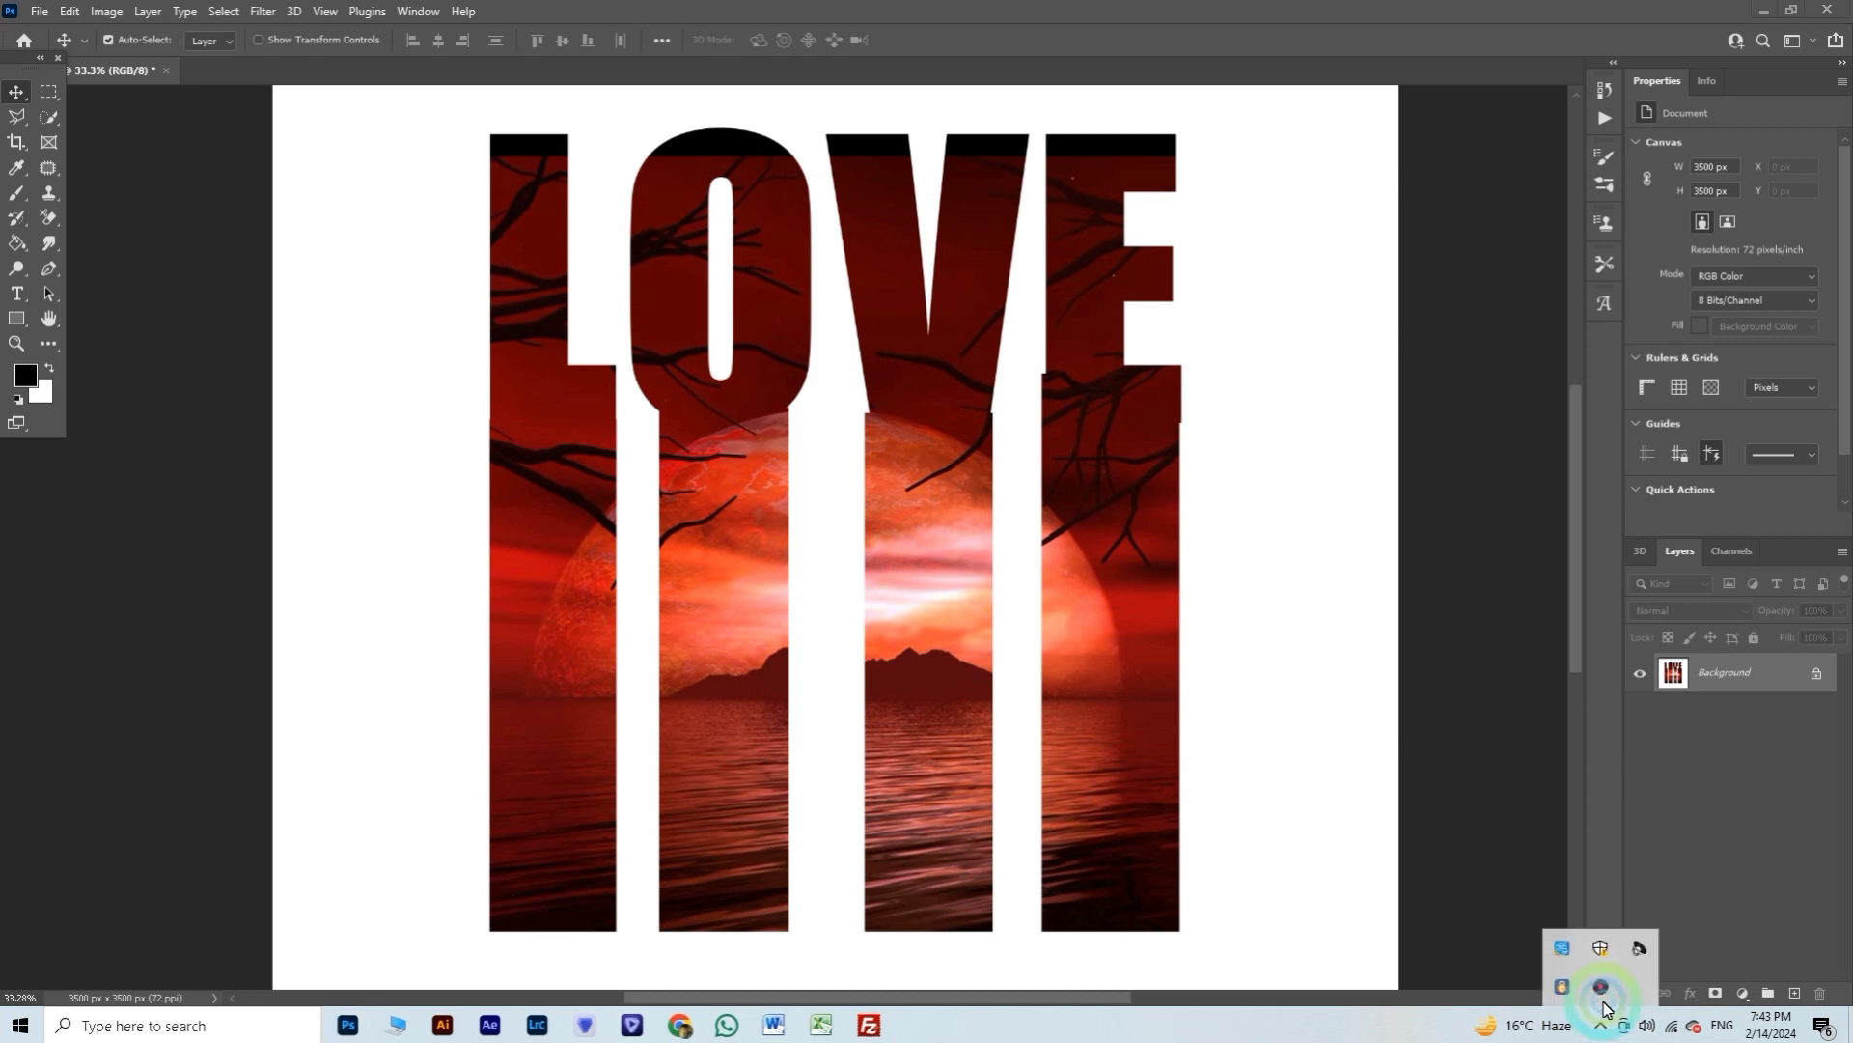